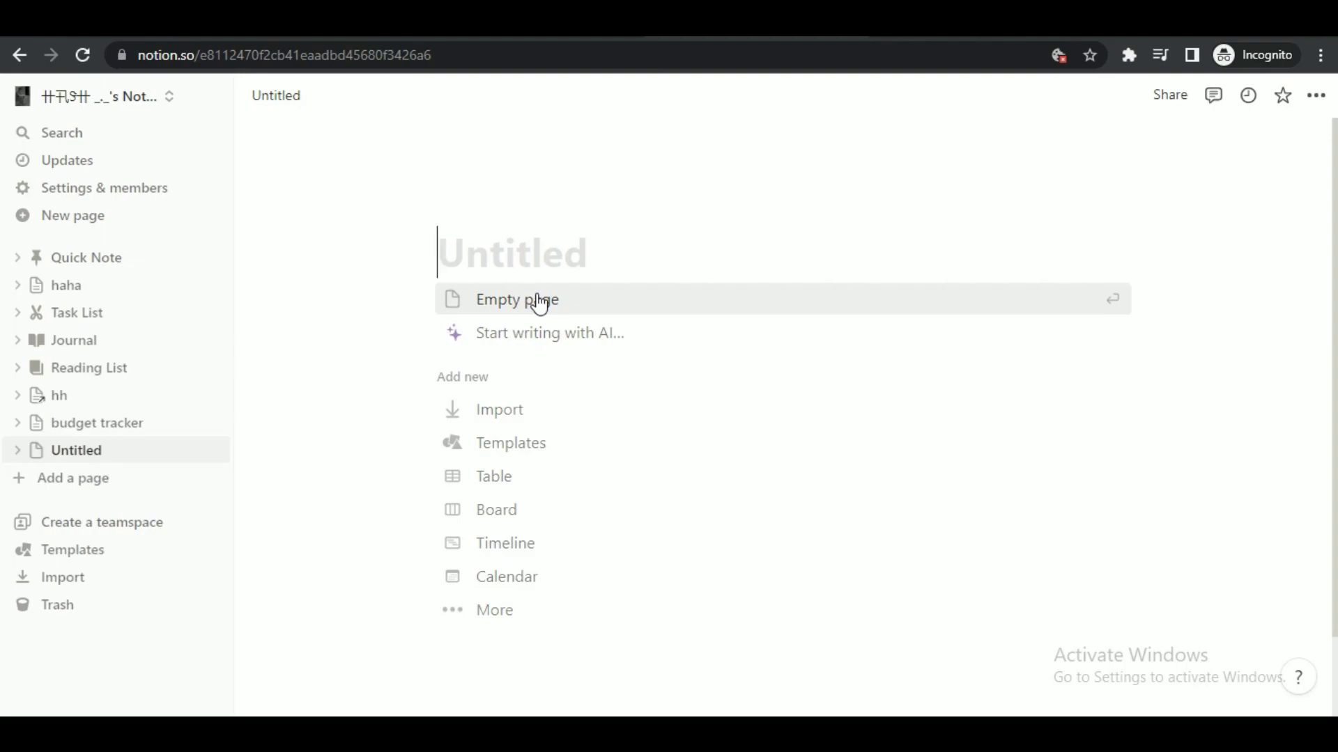
Start the new page as an empty page and title it "sample dashboard".
click(594, 301)
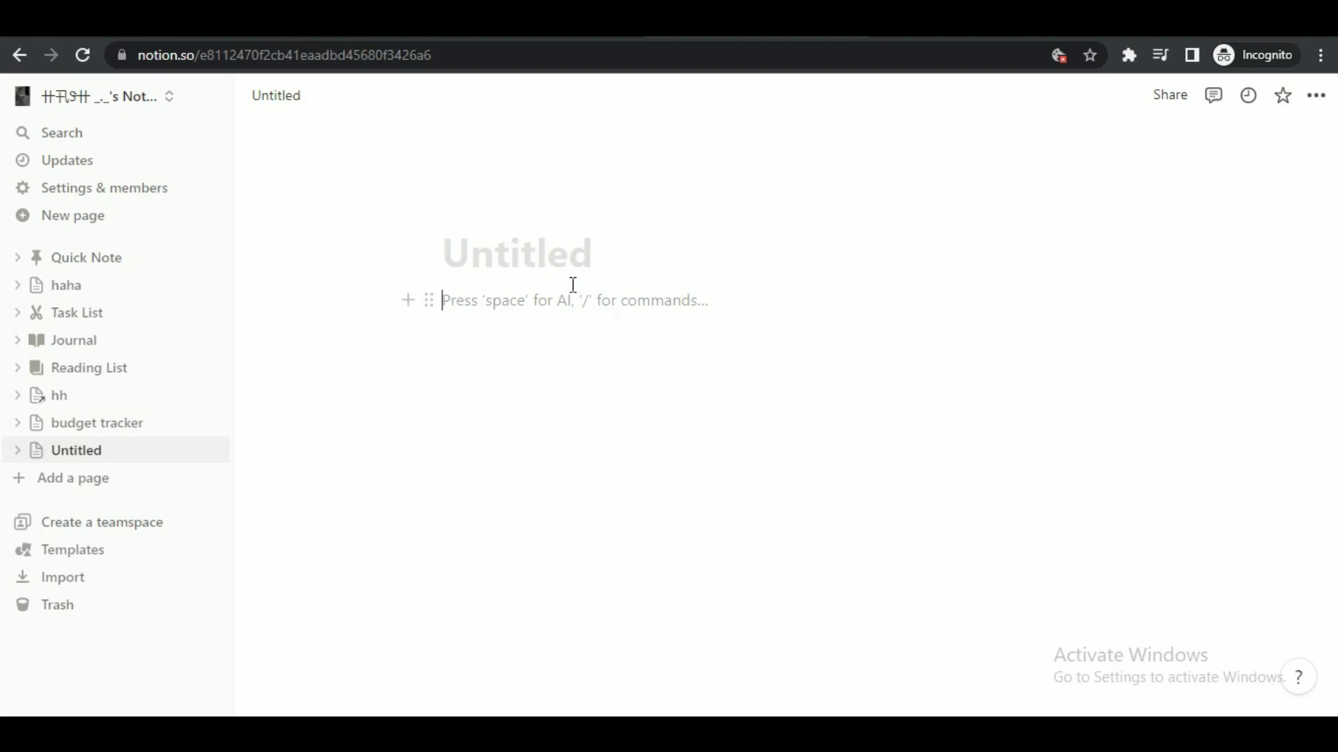
click(555, 263)
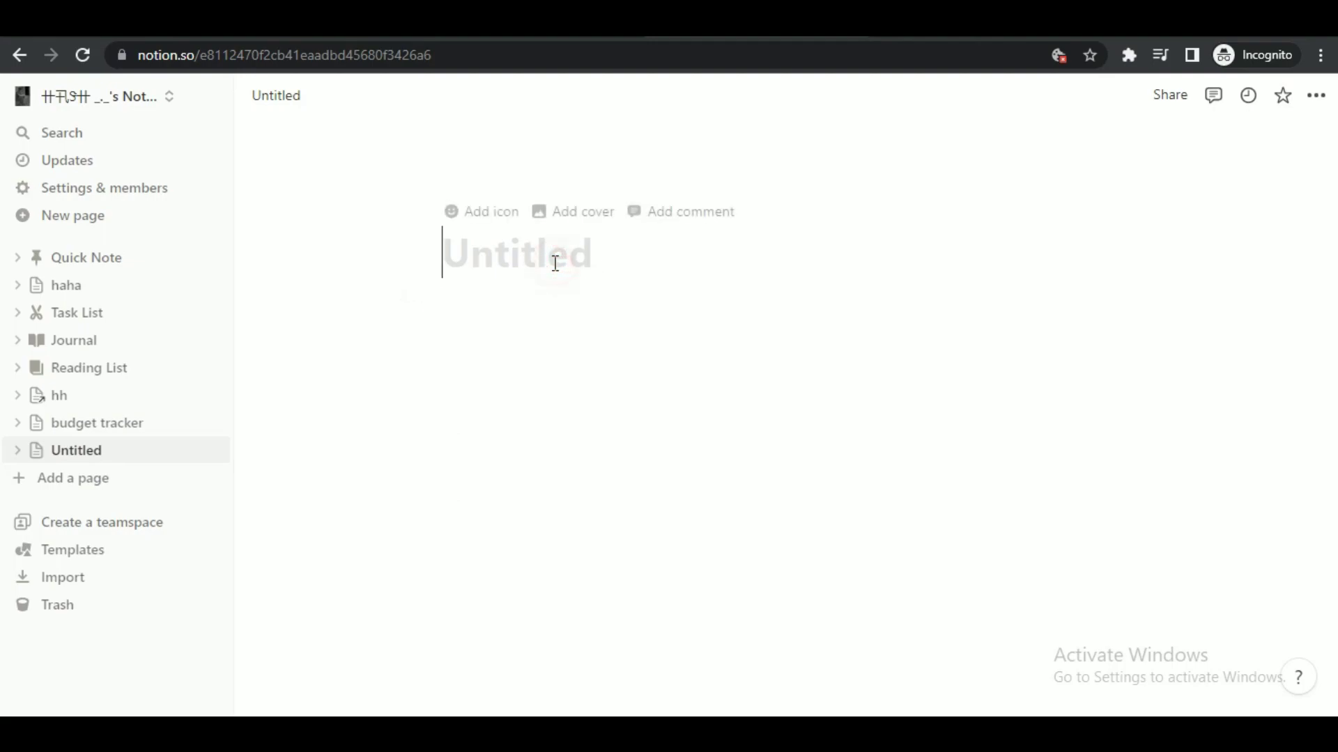
text(sample dashboard)
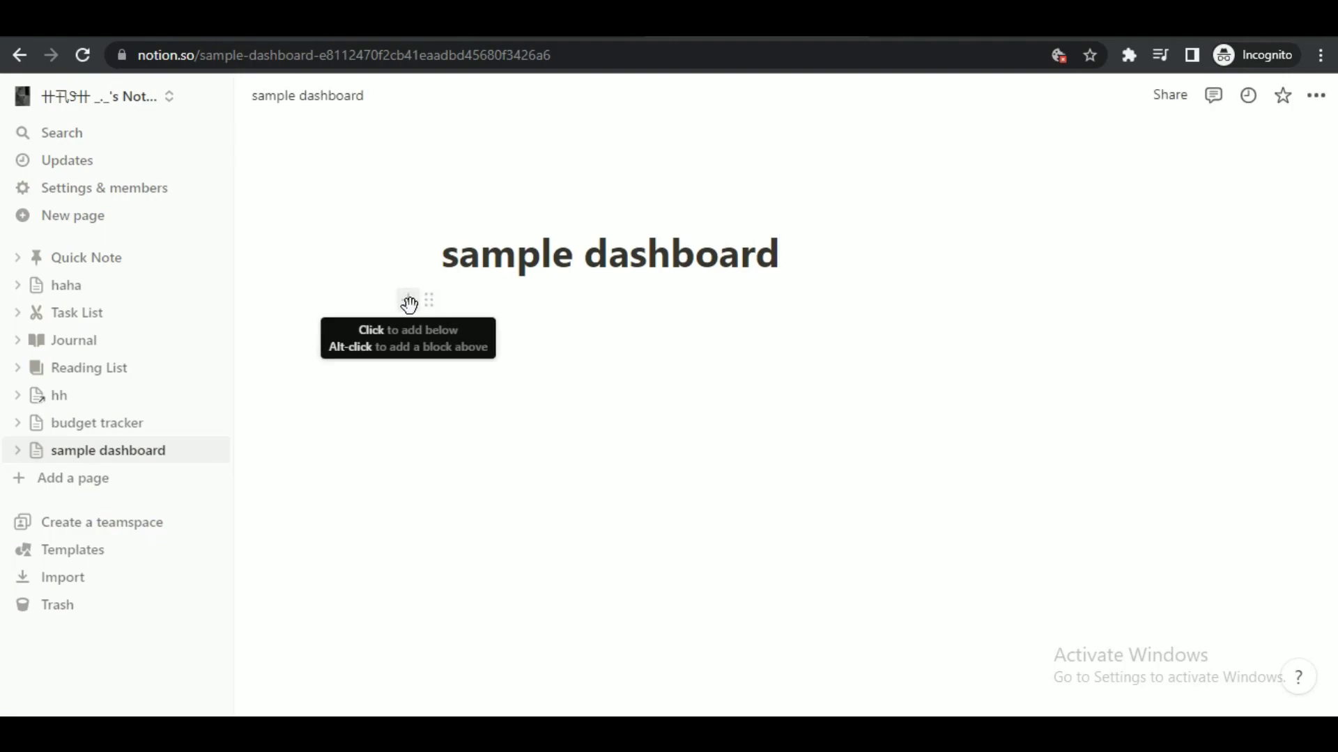
Examine the block types that can be inserted below the page title, from Notion AI and basic blocks to media.
click(410, 303)
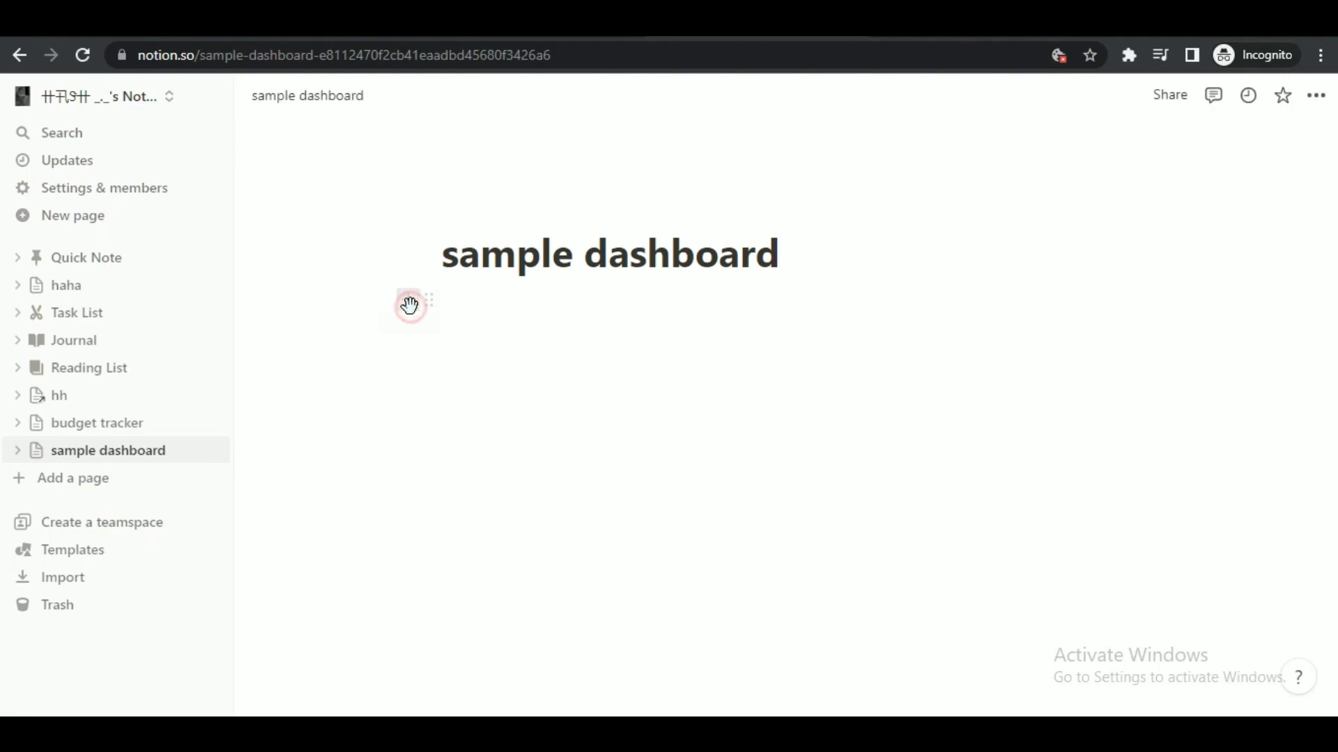
key(Down)
key(Down)
key(Down)
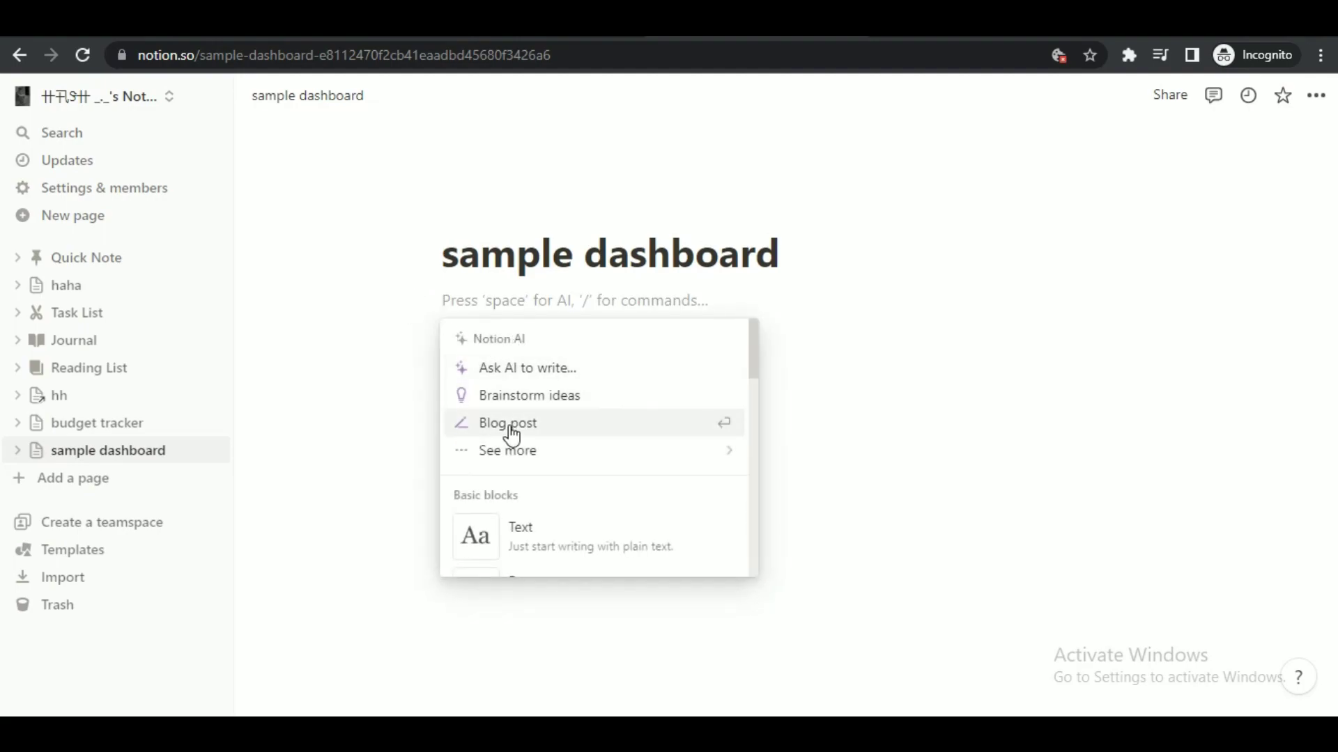
key(Right)
scroll(580, 516, down, 3)
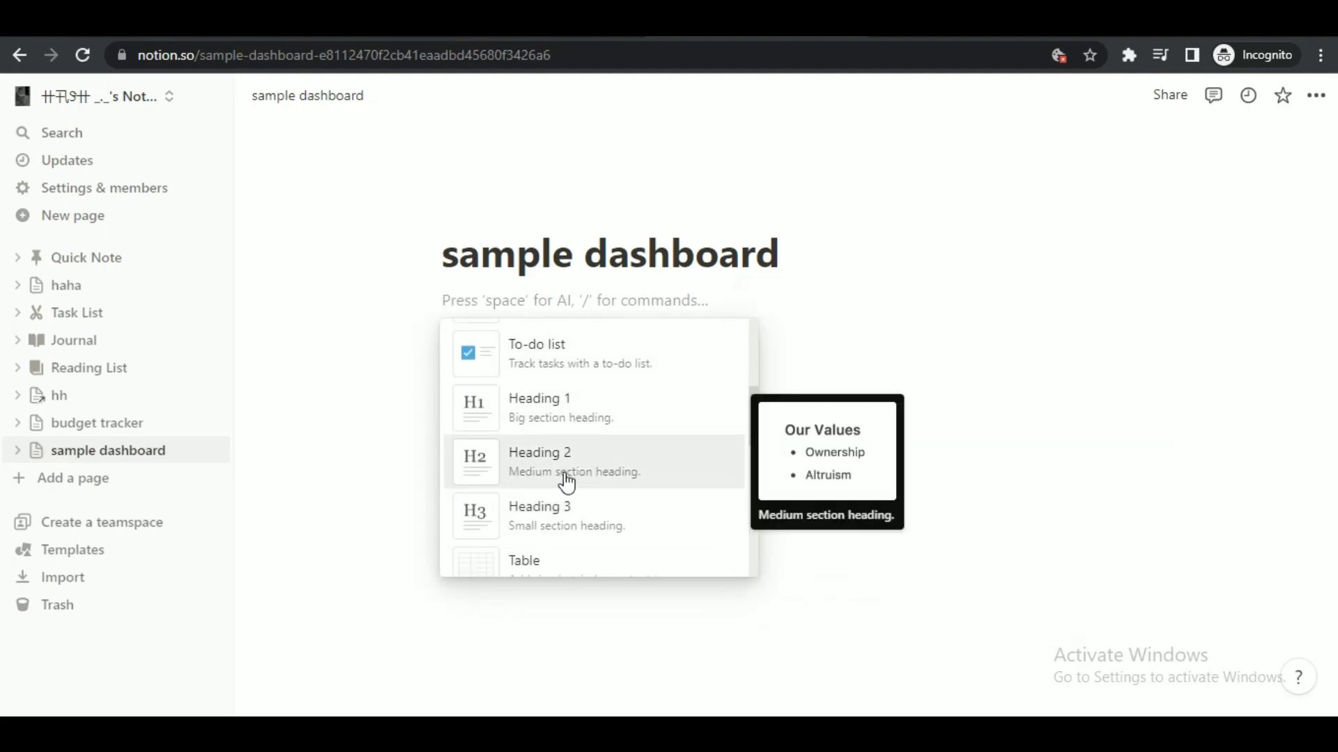
scroll(558, 409, up, 2)
scroll(557, 409, up, 1)
scroll(556, 401, down, 5)
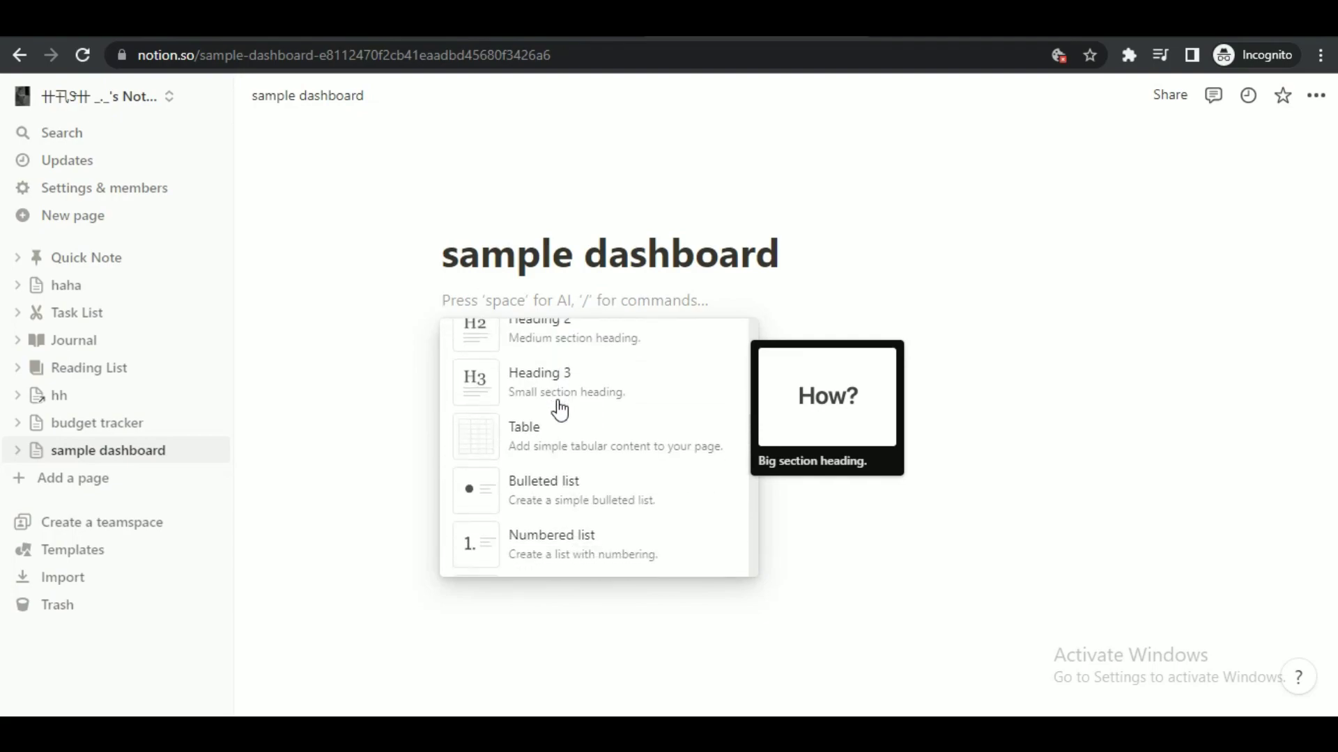
scroll(550, 534, down, 4)
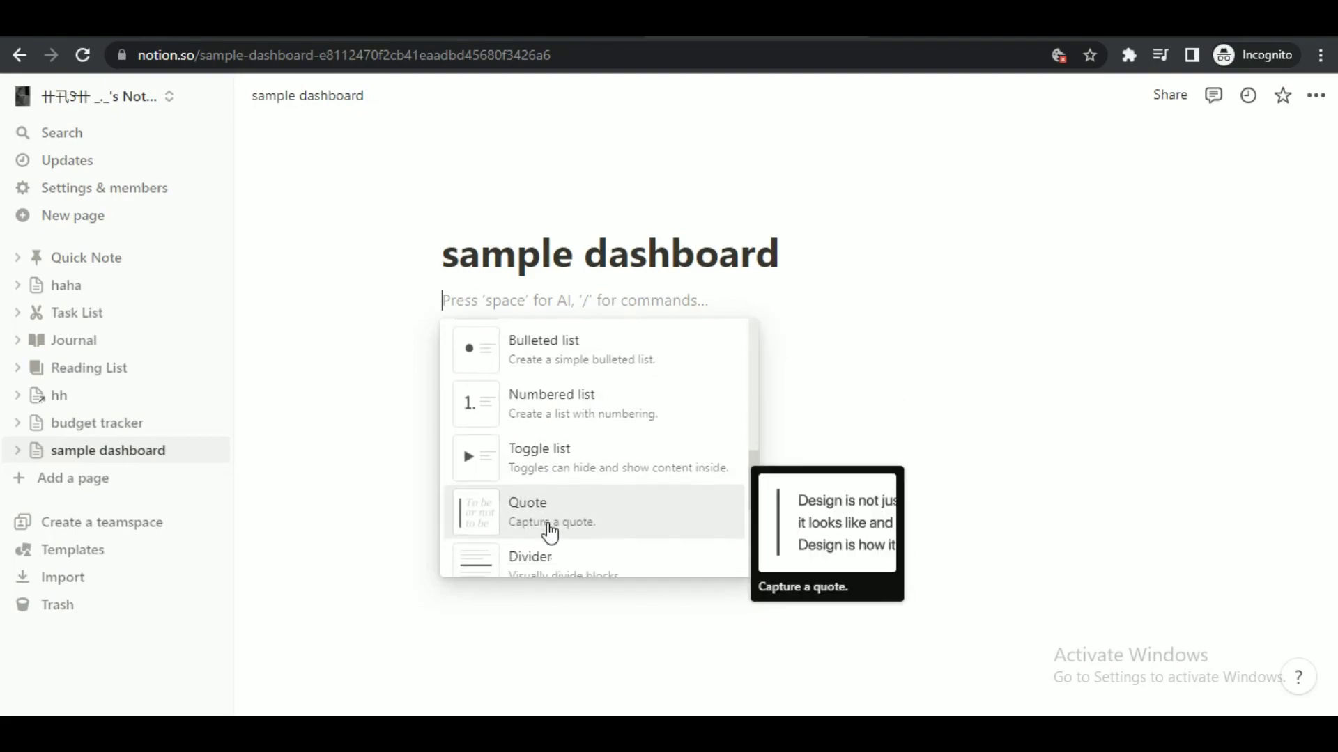
scroll(551, 533, down, 3)
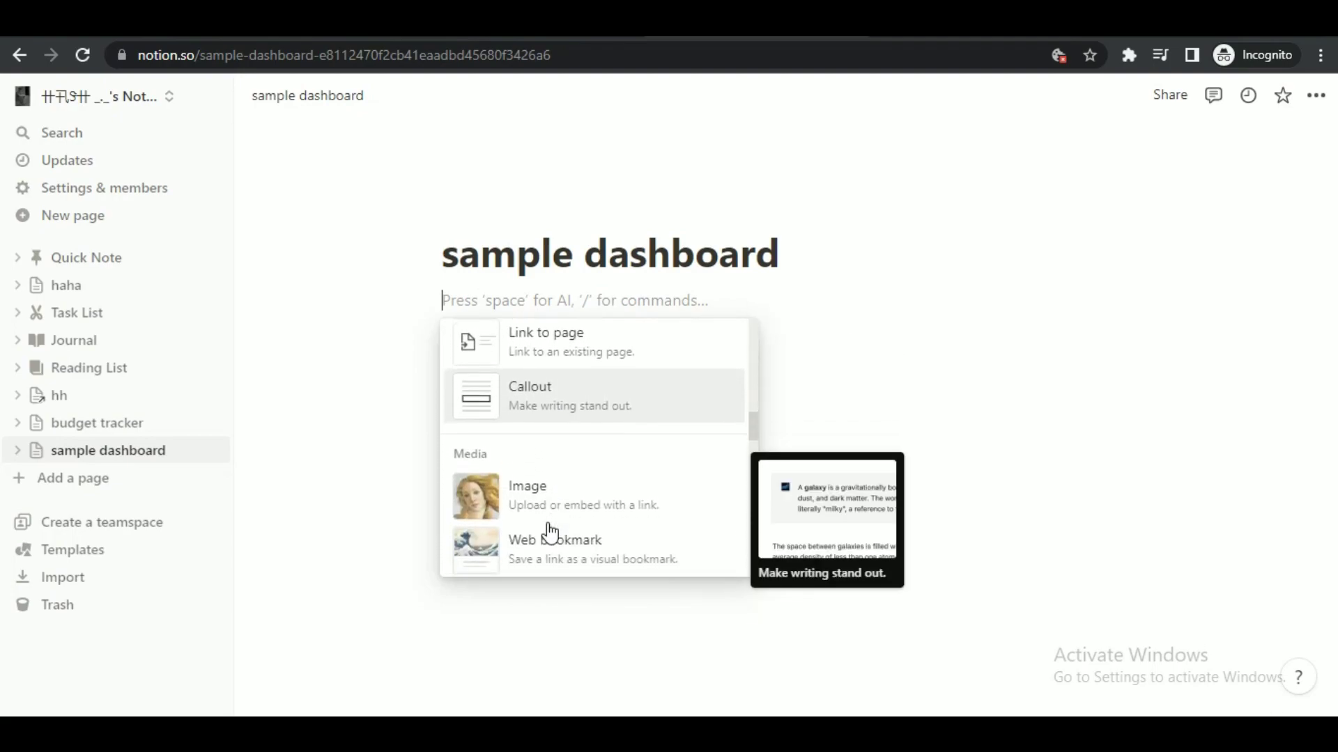
scroll(550, 533, up, 1)
scroll(551, 534, up, 8)
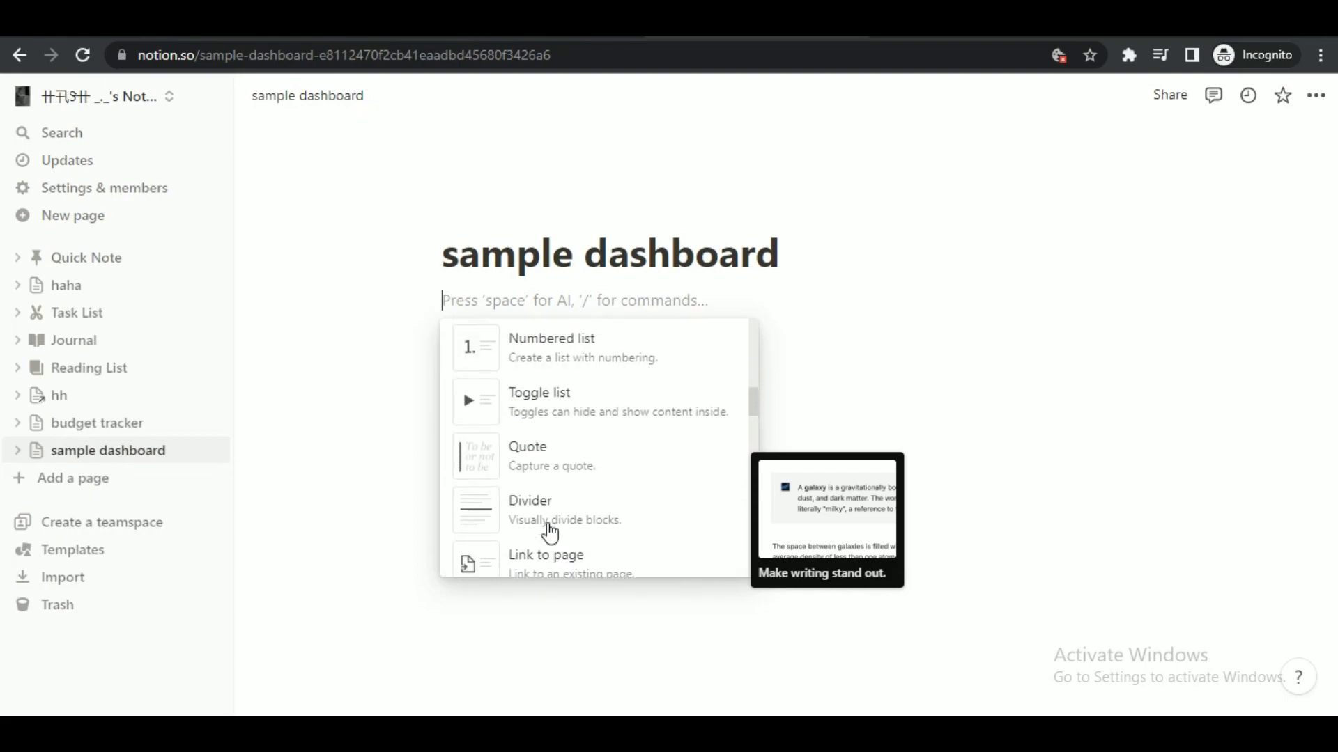
scroll(540, 531, up, 1)
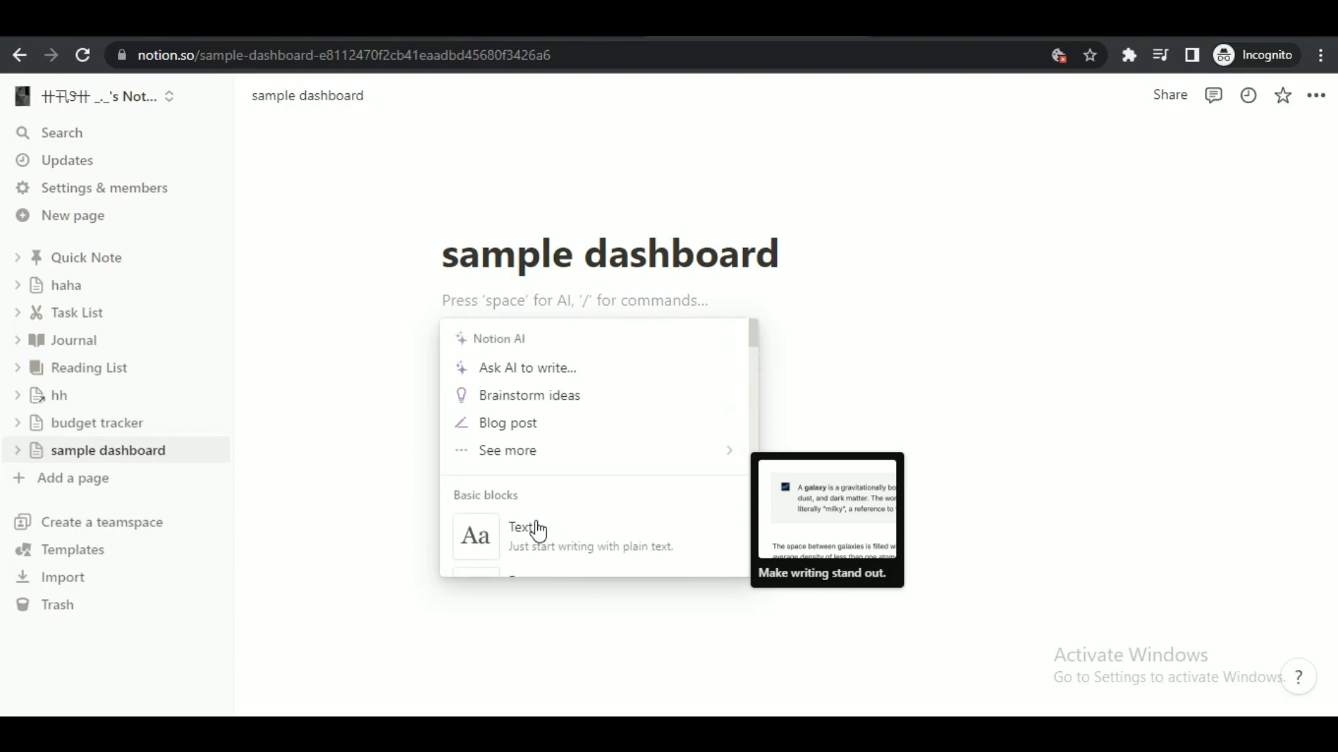
click(369, 405)
Review the actions available for the empty block, including the destinations offered for Turn into page in.
click(431, 304)
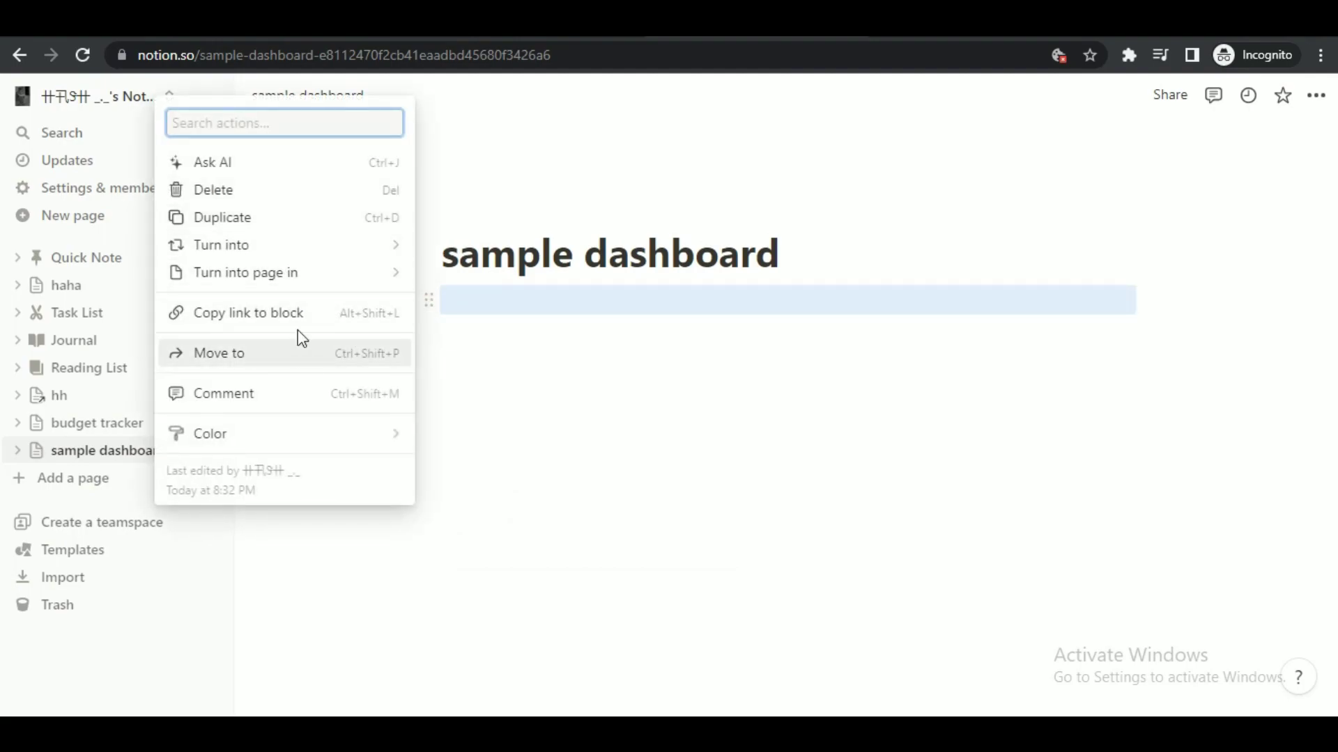
mouse_move(394, 274)
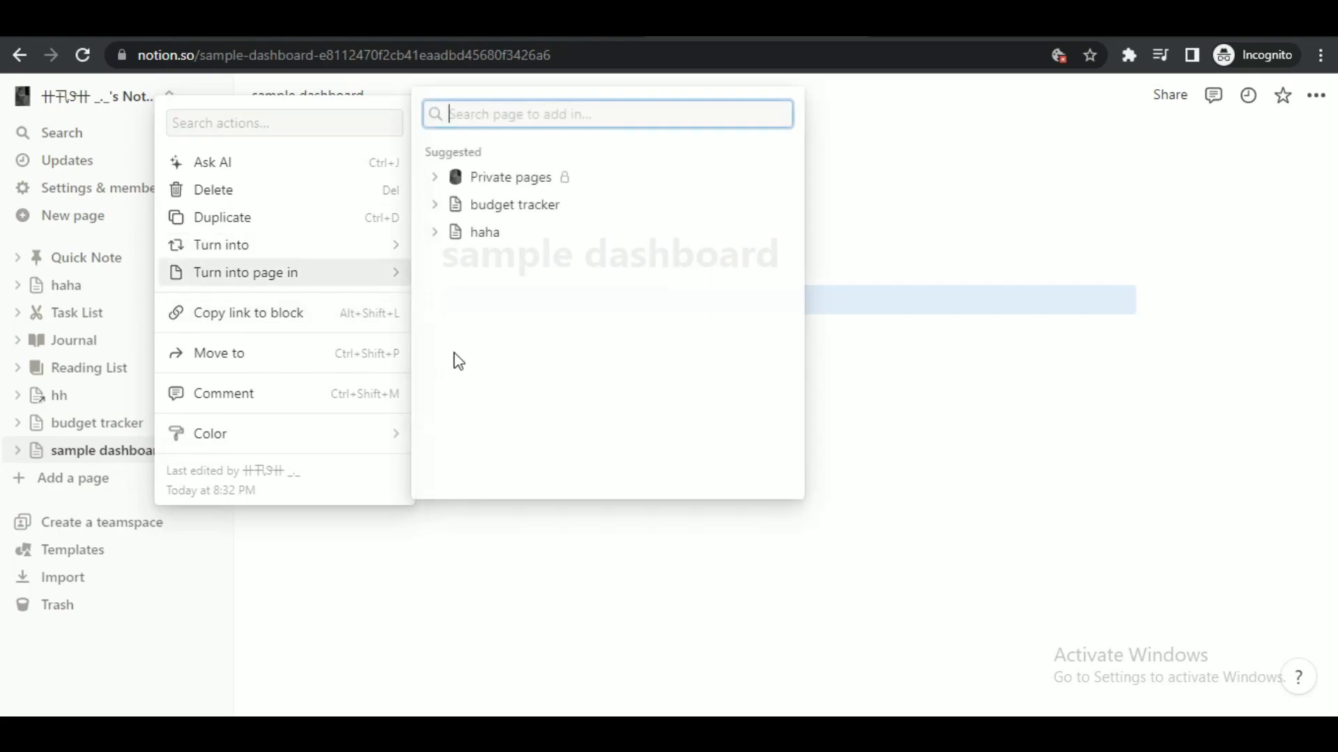
click(485, 555)
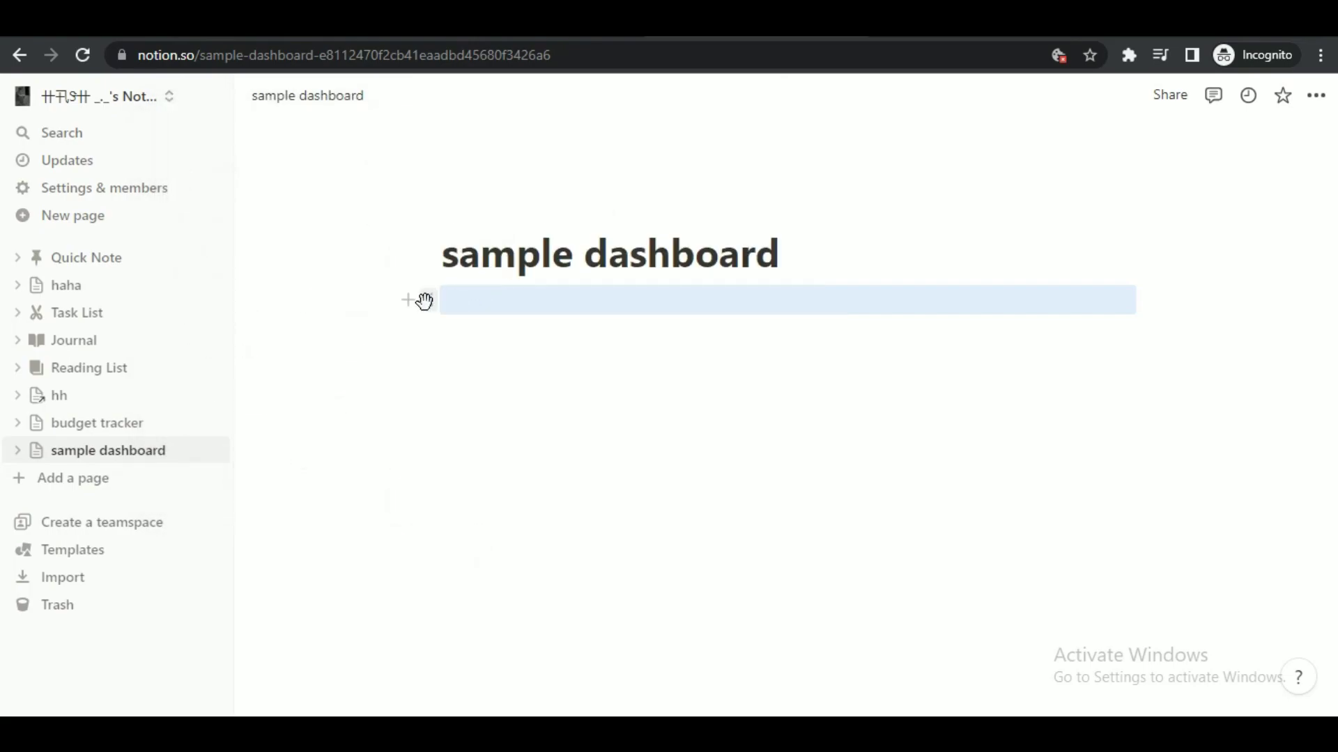
click(430, 293)
click(468, 310)
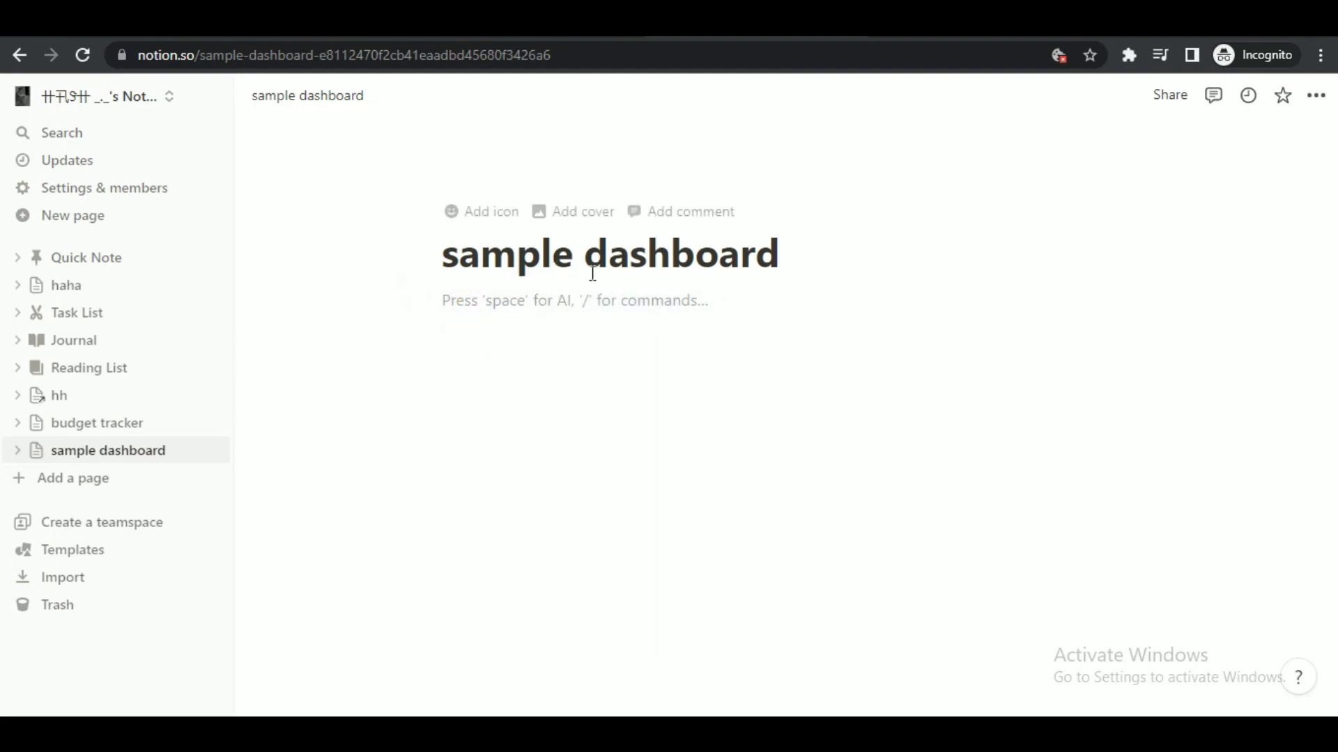
text(~~)
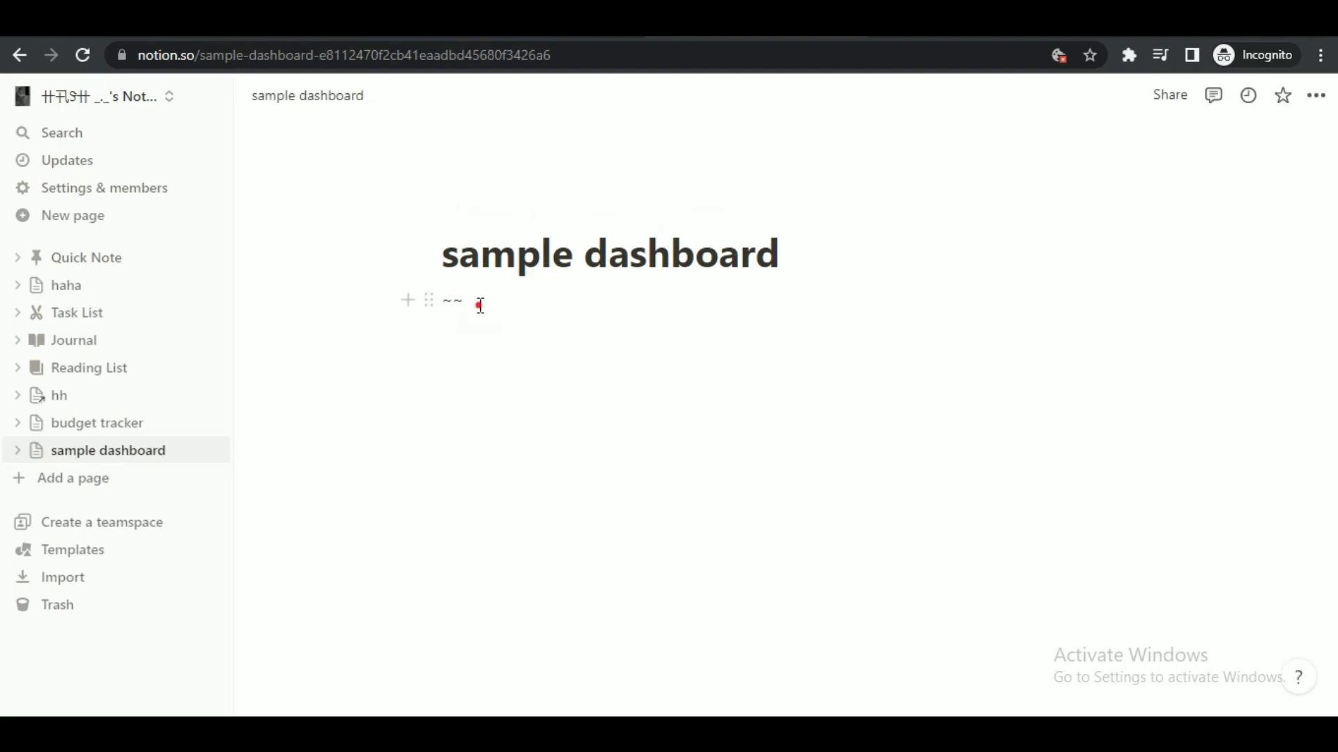
drag(479, 304, 418, 300)
key(BackSpace)
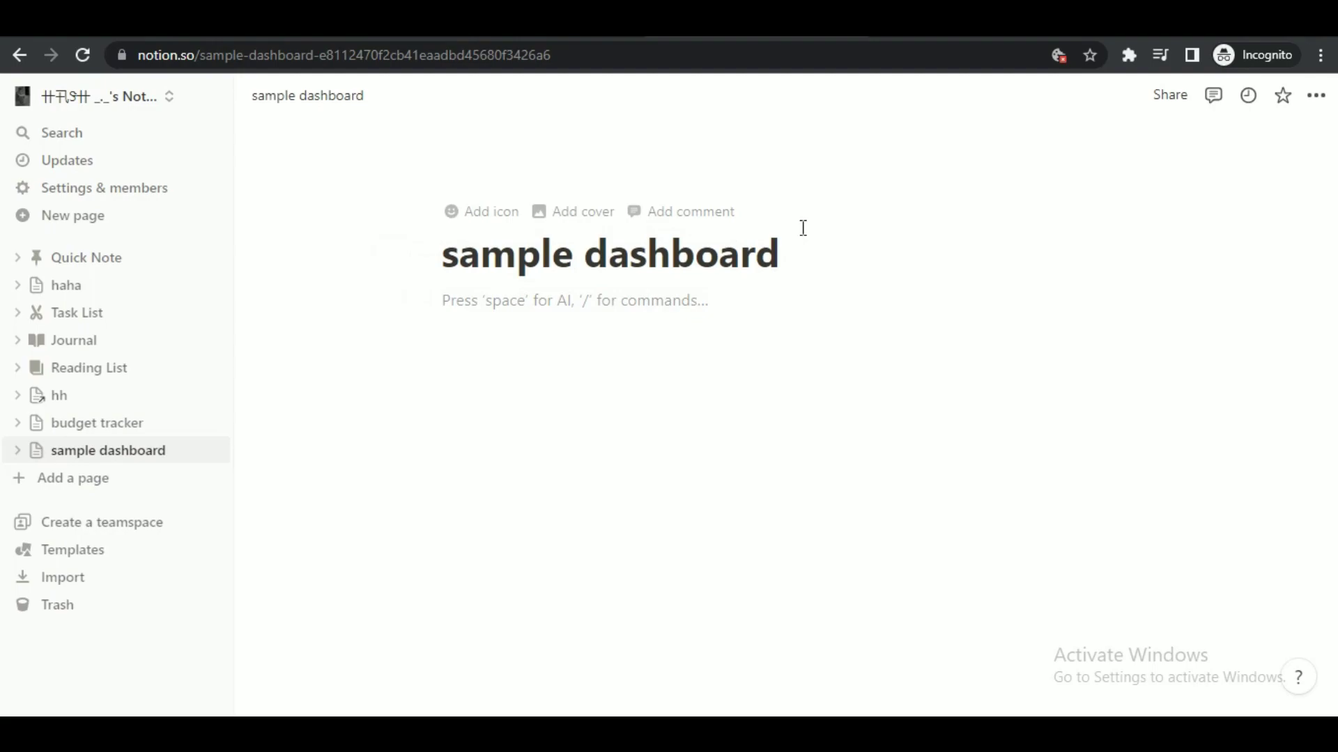
Add a cover to the page and browse the Upload, Link and Unsplash sources for a replacement image.
click(382, 177)
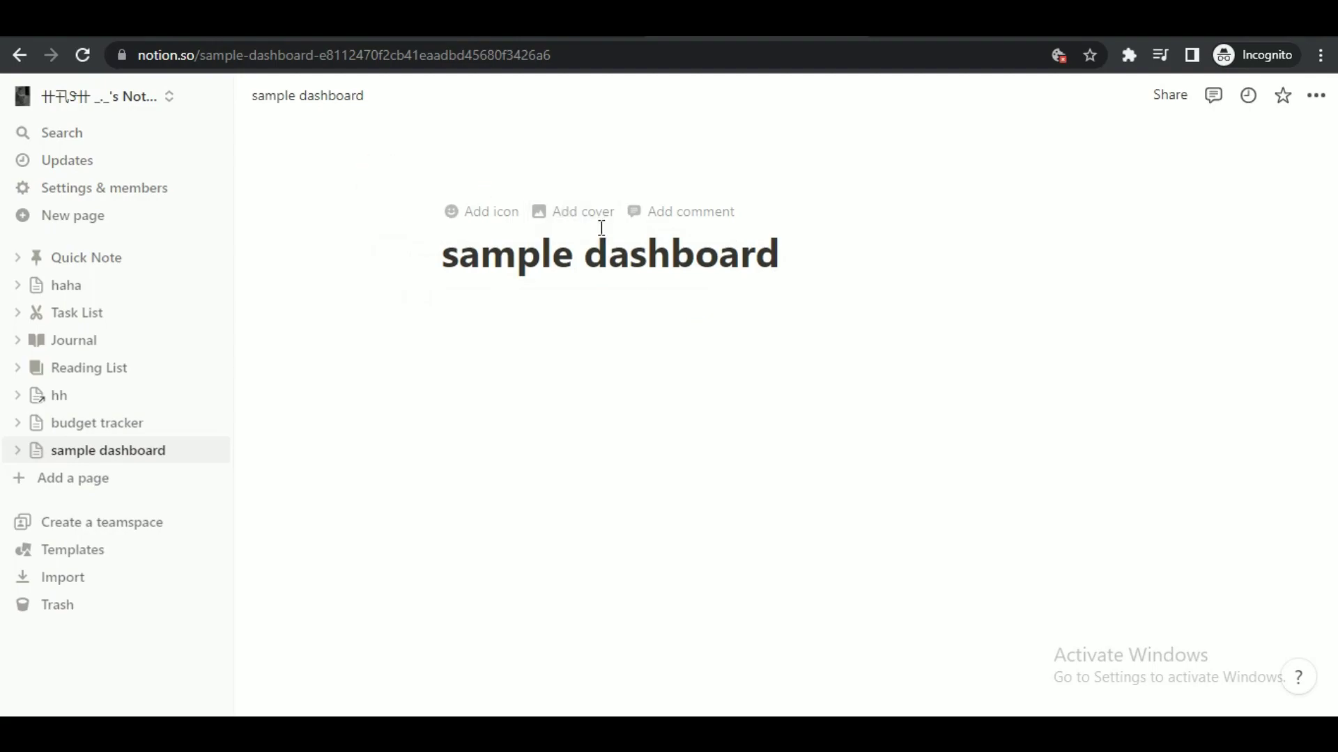
click(597, 214)
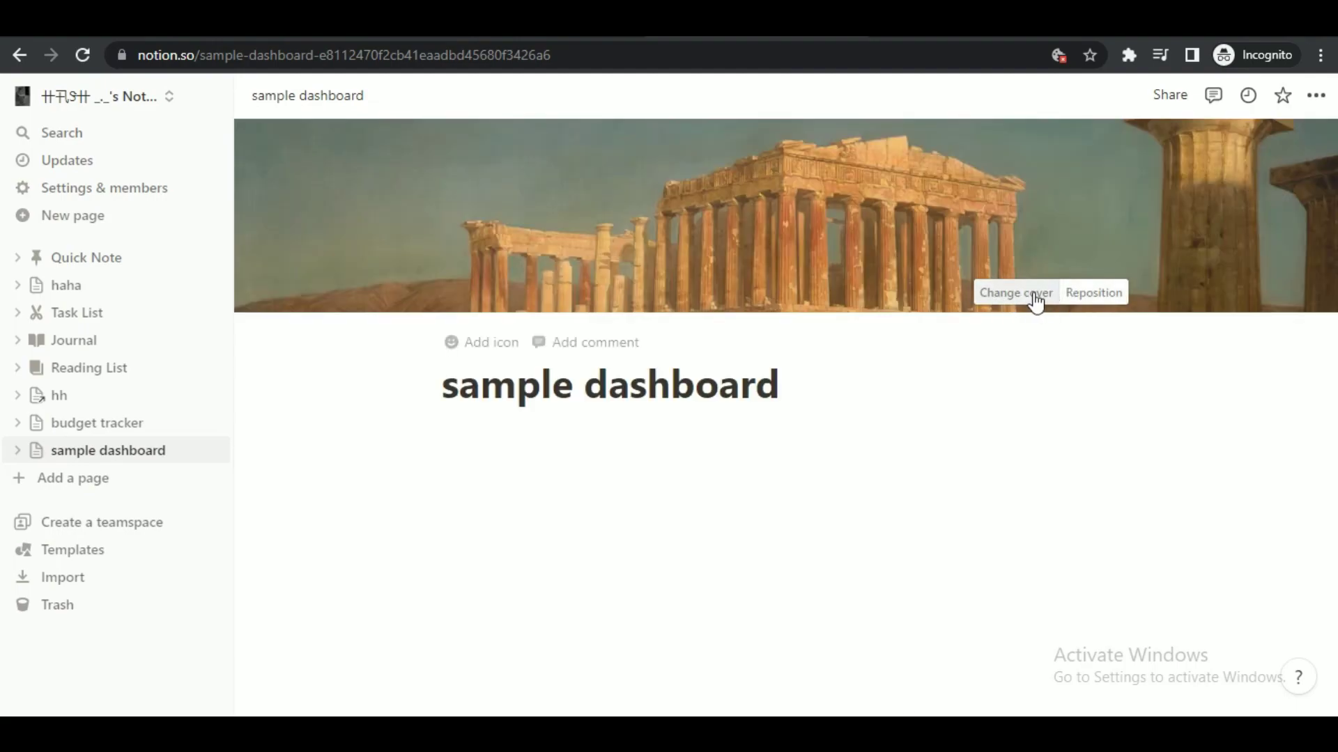
click(1036, 297)
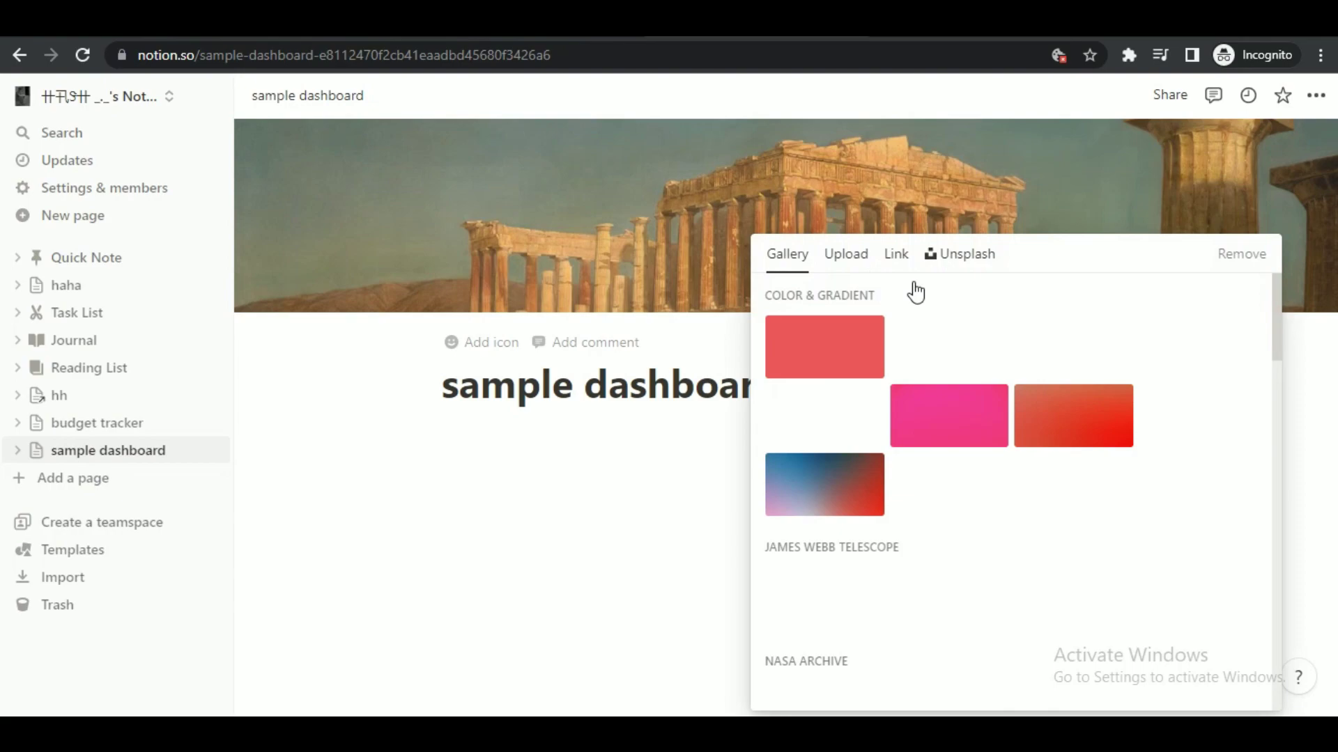
click(844, 264)
click(906, 335)
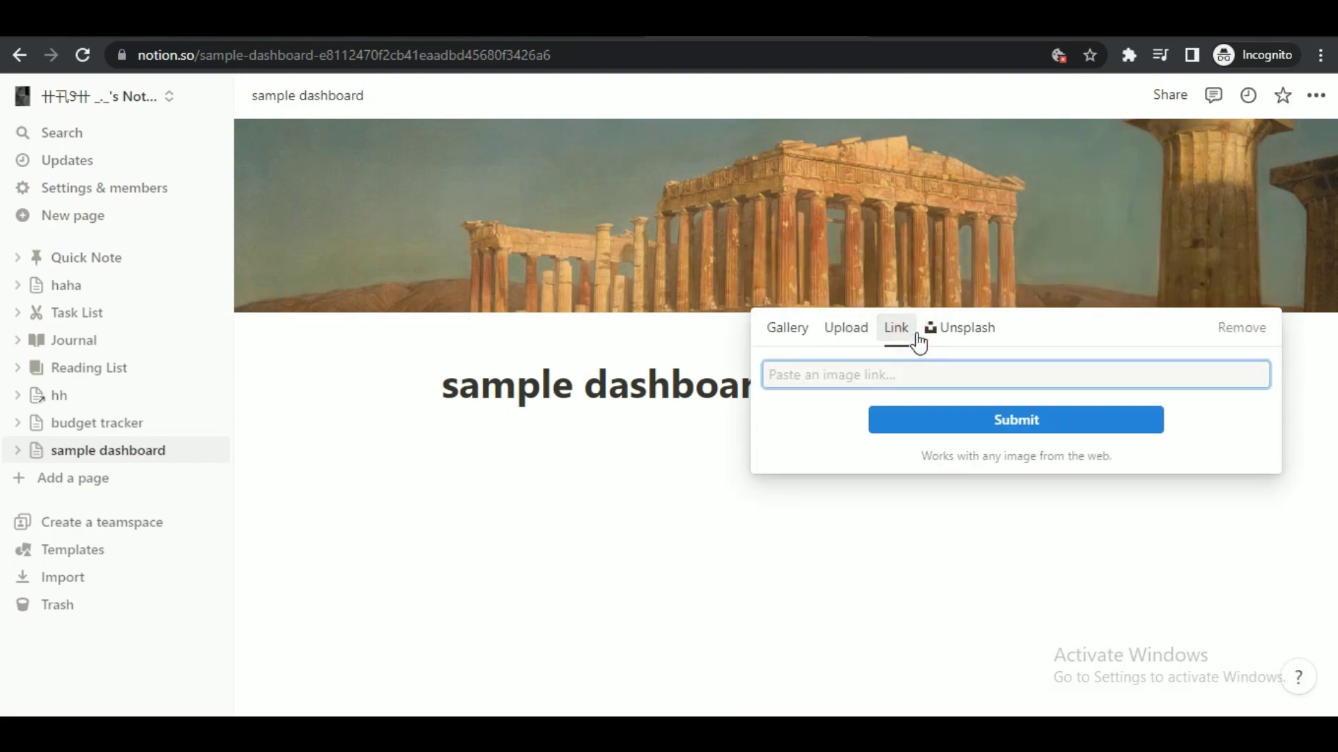
click(967, 343)
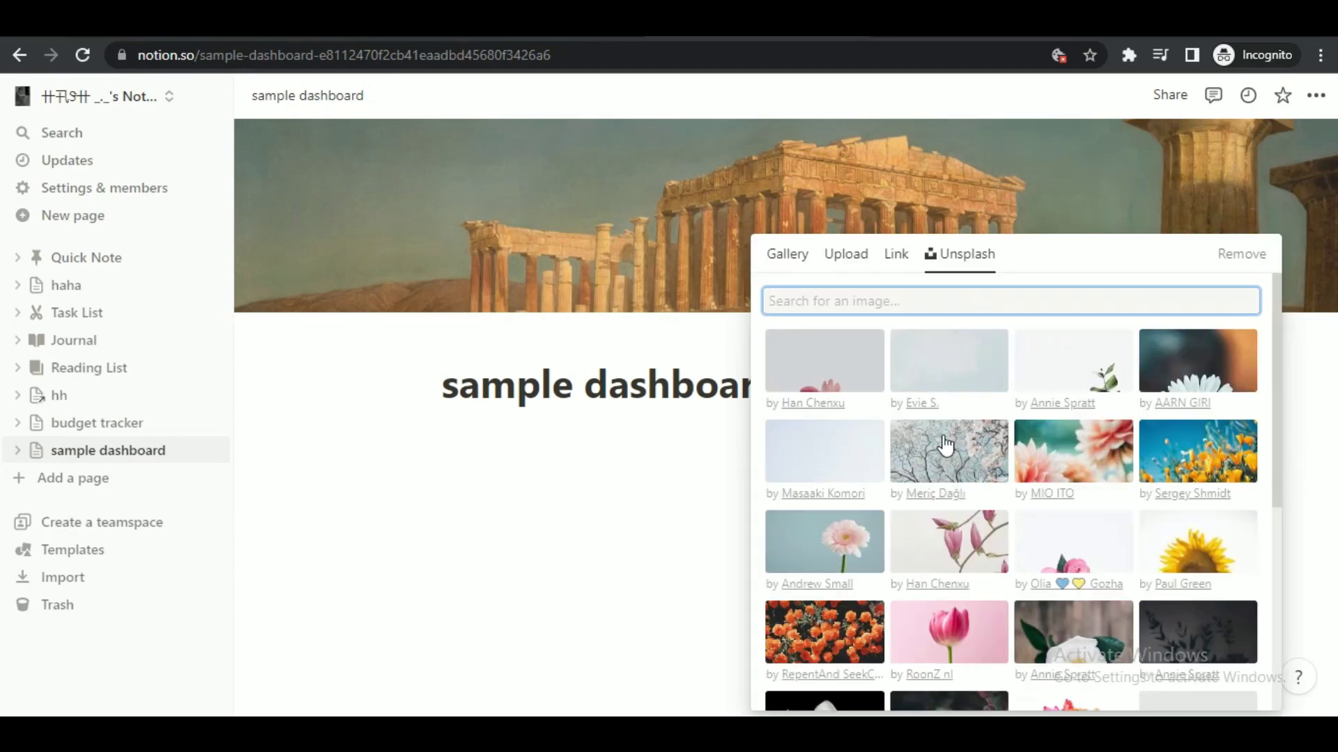
scroll(938, 456, down, 5)
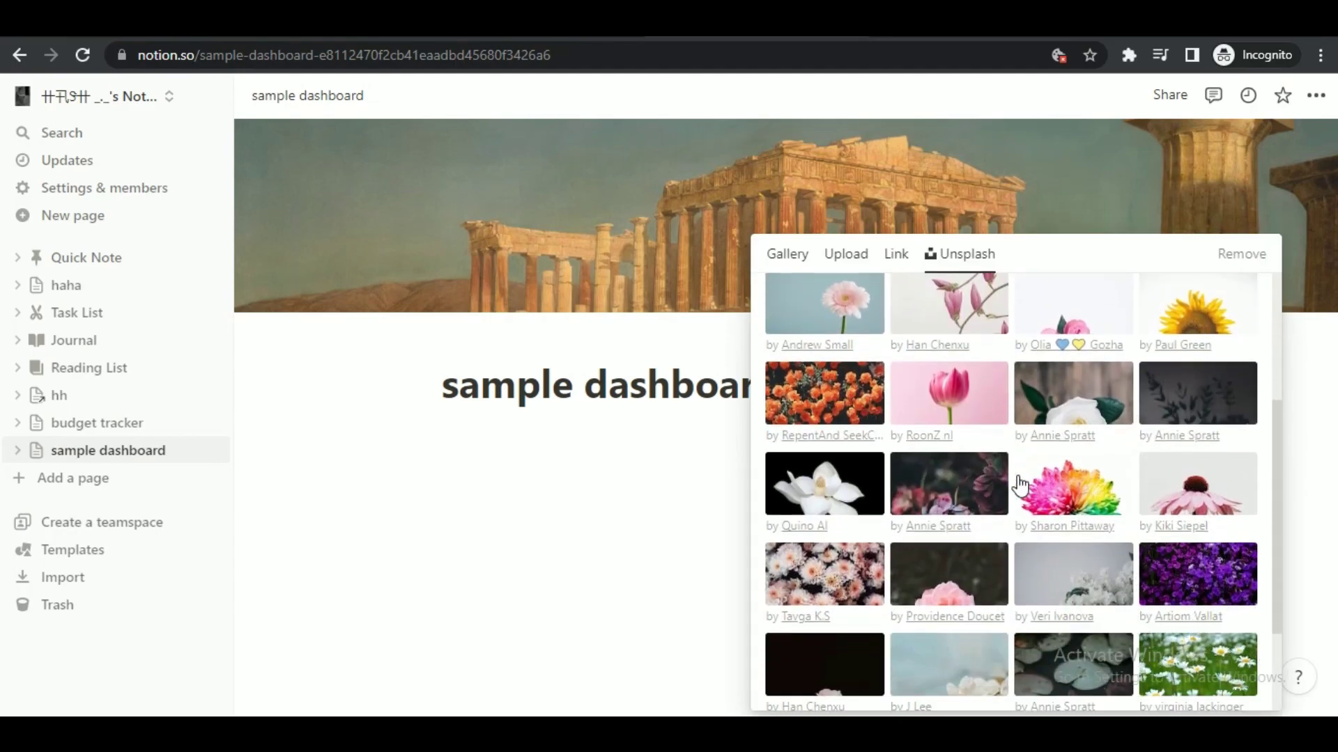
Change the page cover to the green leaf pattern from The Met Museum – Patterns section of the gallery.
click(794, 253)
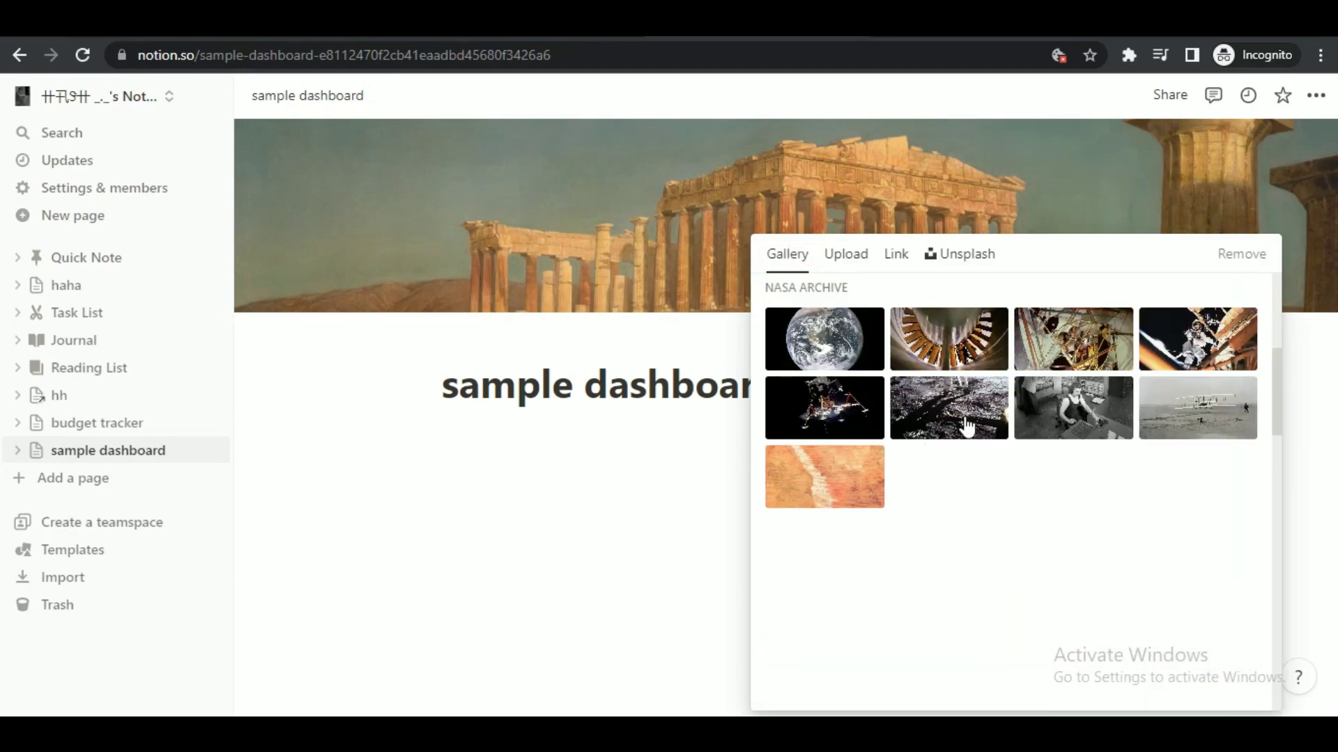
scroll(863, 411, down, 1)
scroll(862, 411, up, 1)
scroll(866, 436, down, 5)
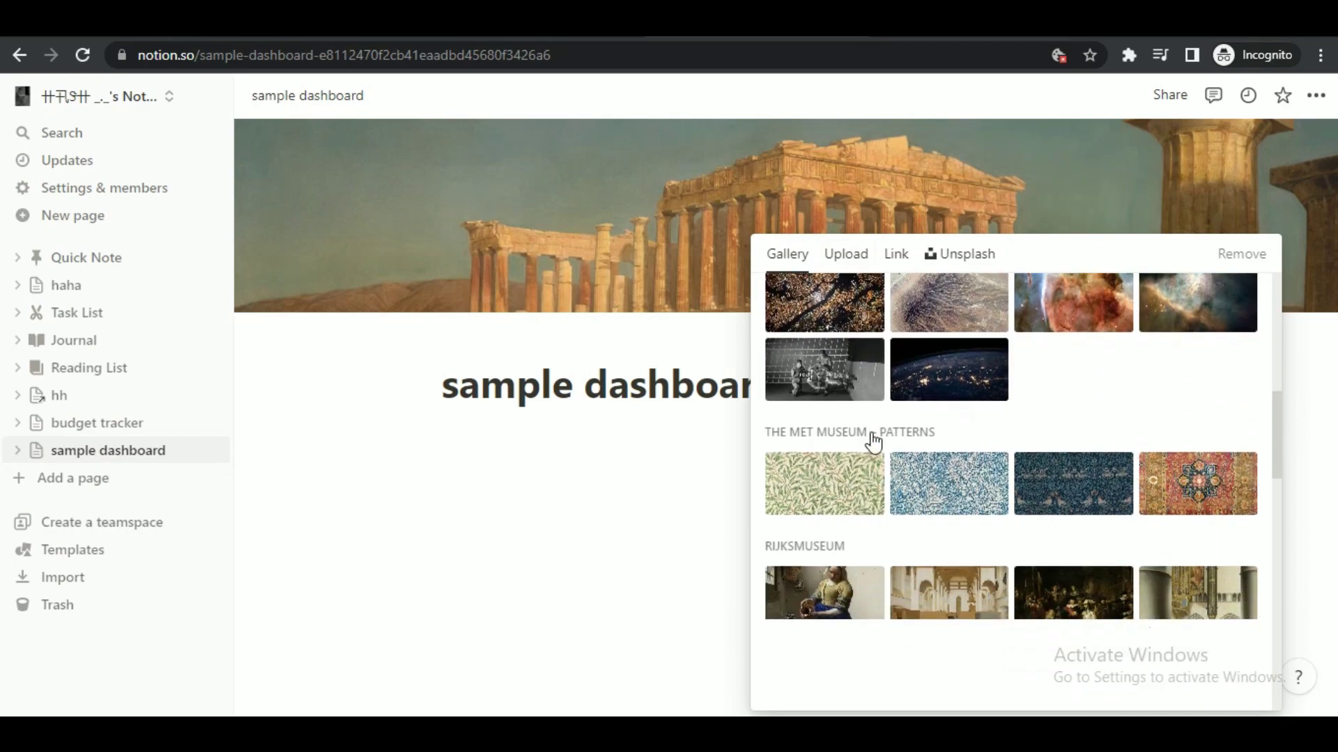
scroll(1034, 584, down, 10)
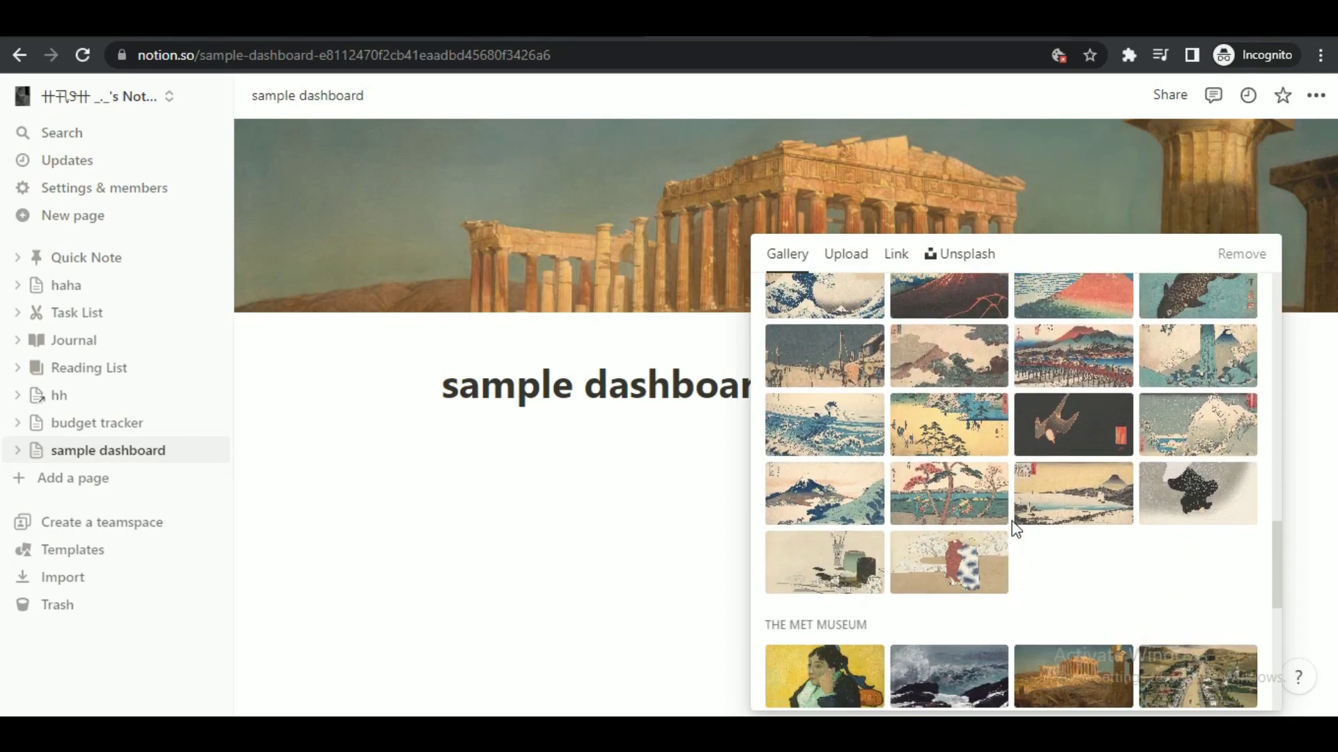
scroll(1117, 538, down, 6)
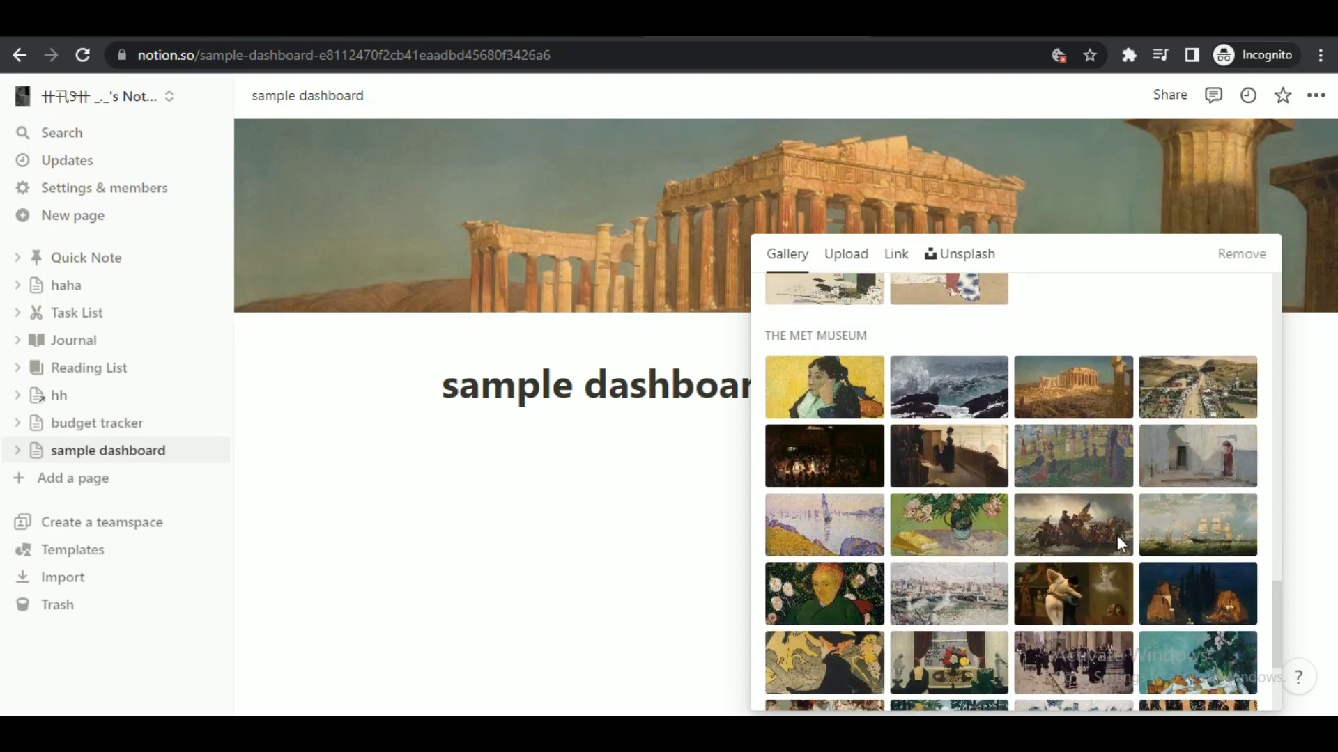
scroll(1027, 631, up, 7)
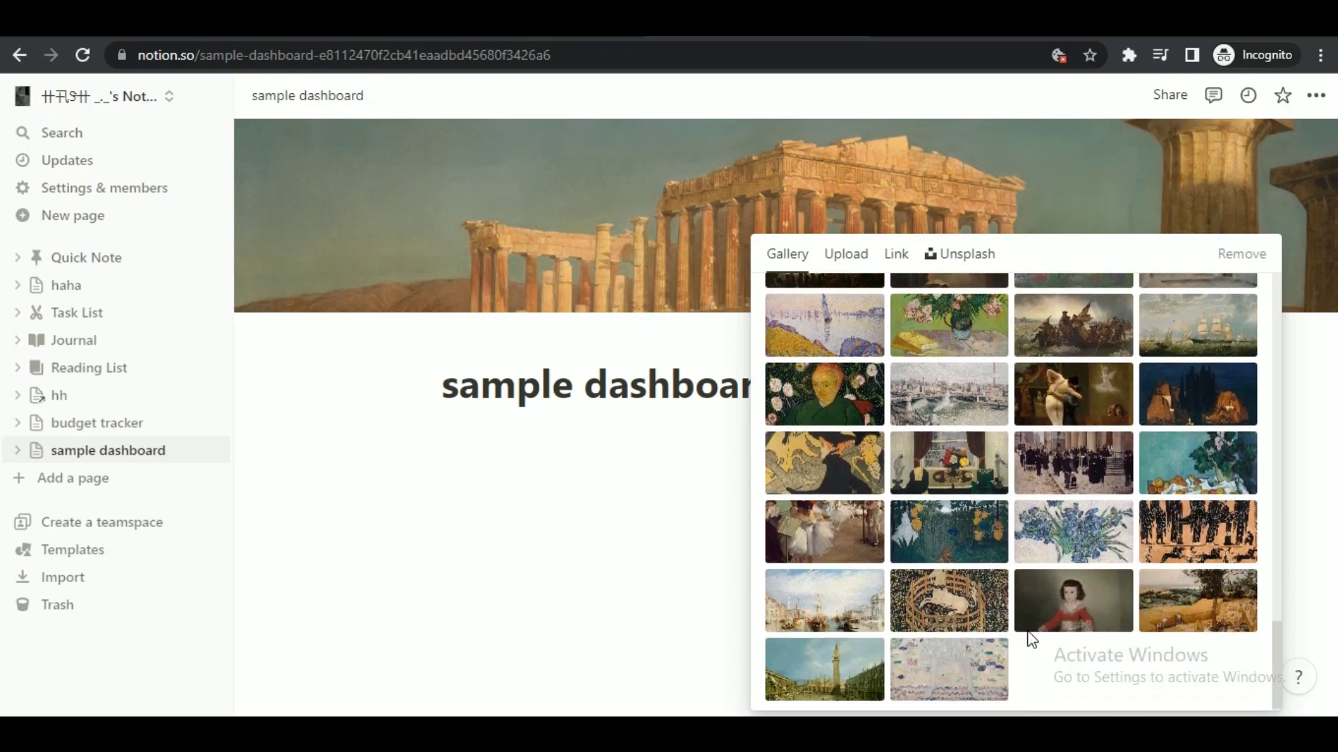
scroll(1027, 631, up, 10)
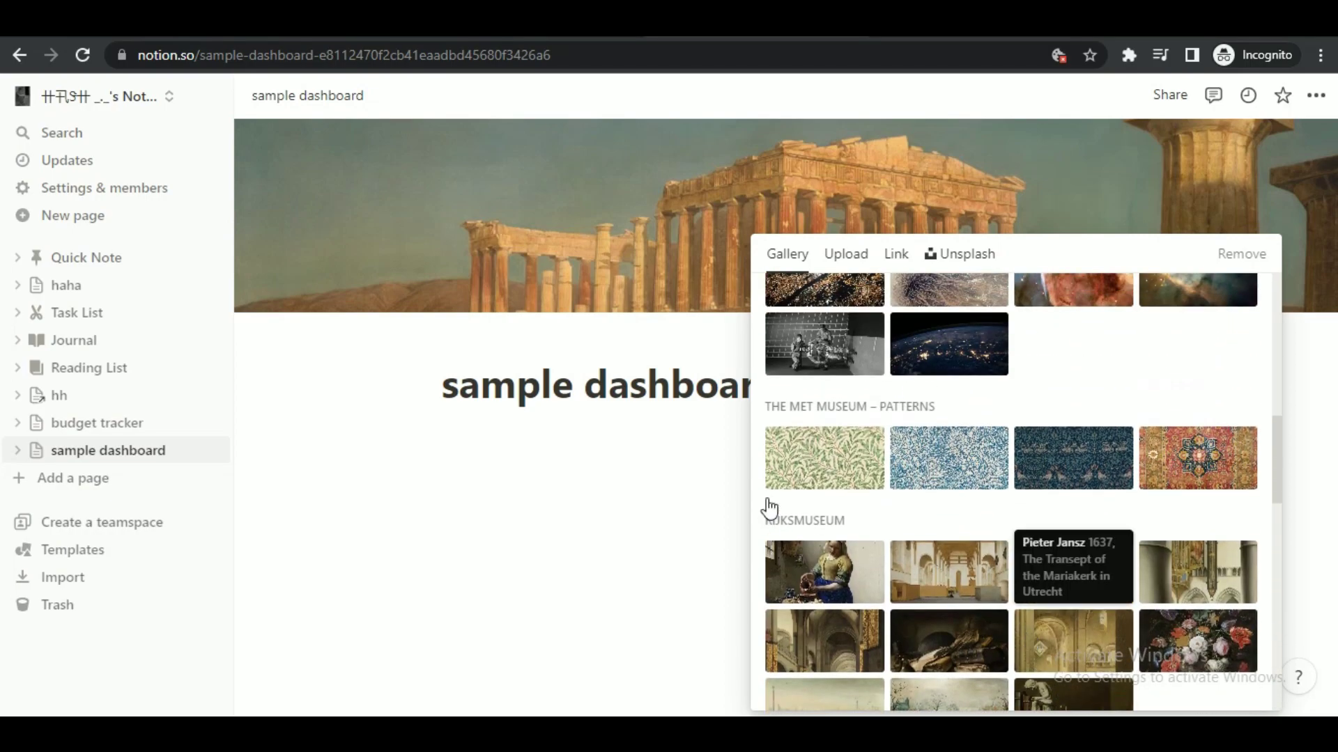
click(814, 472)
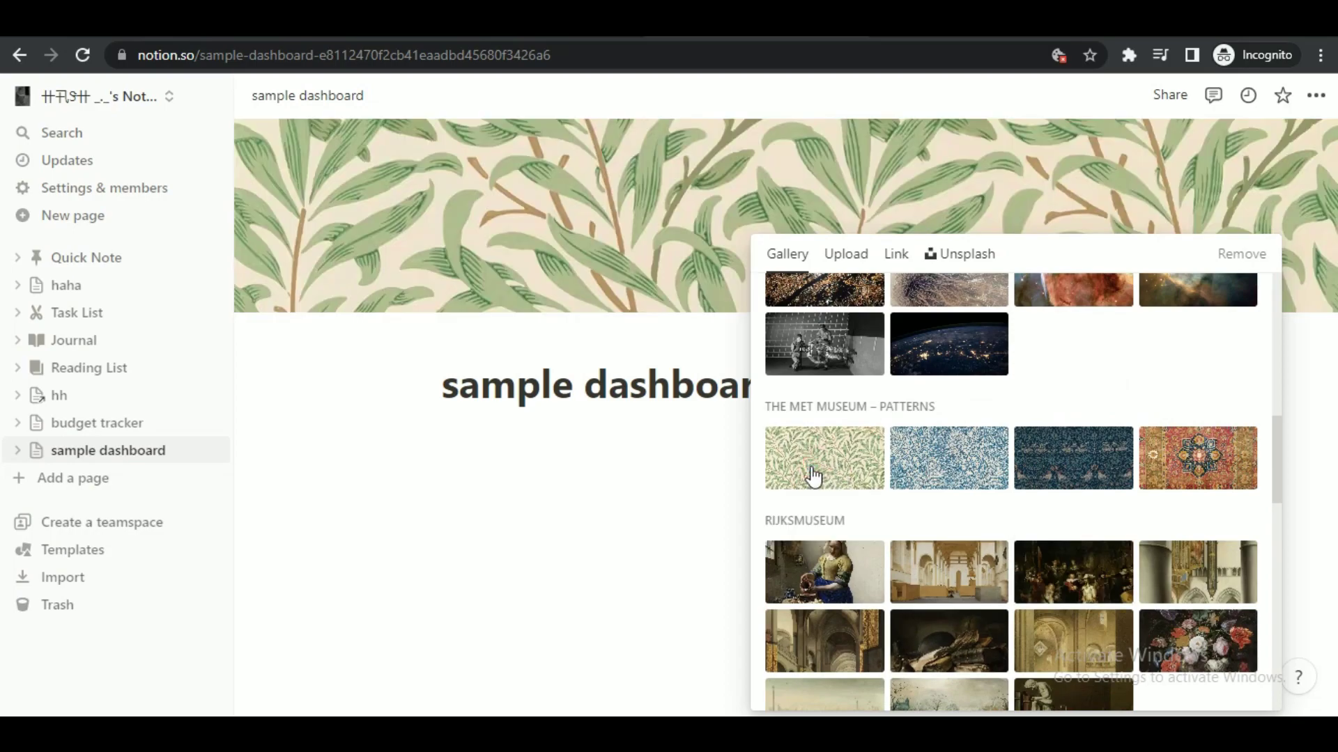
click(723, 471)
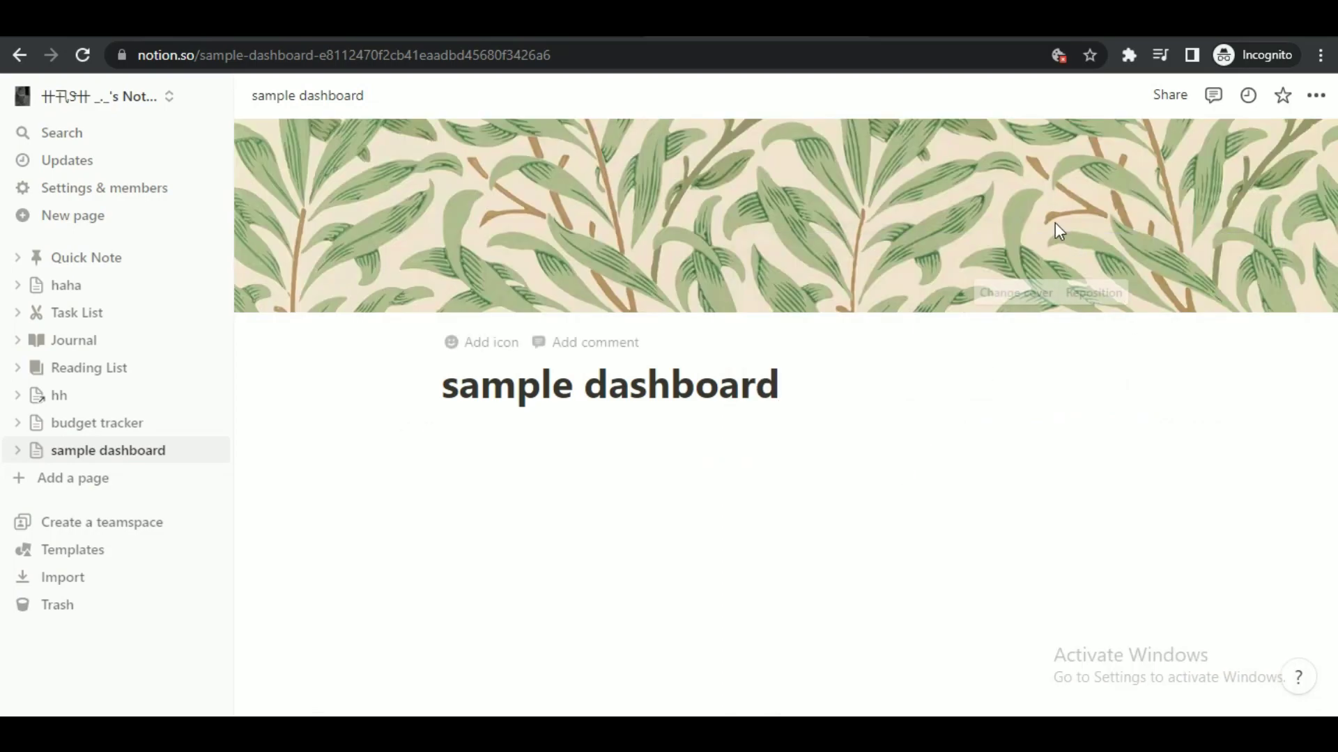
Reposition the leaf-pattern cover image vertically and save its position.
click(1071, 298)
drag(848, 237, 833, 182)
drag(821, 236, 813, 155)
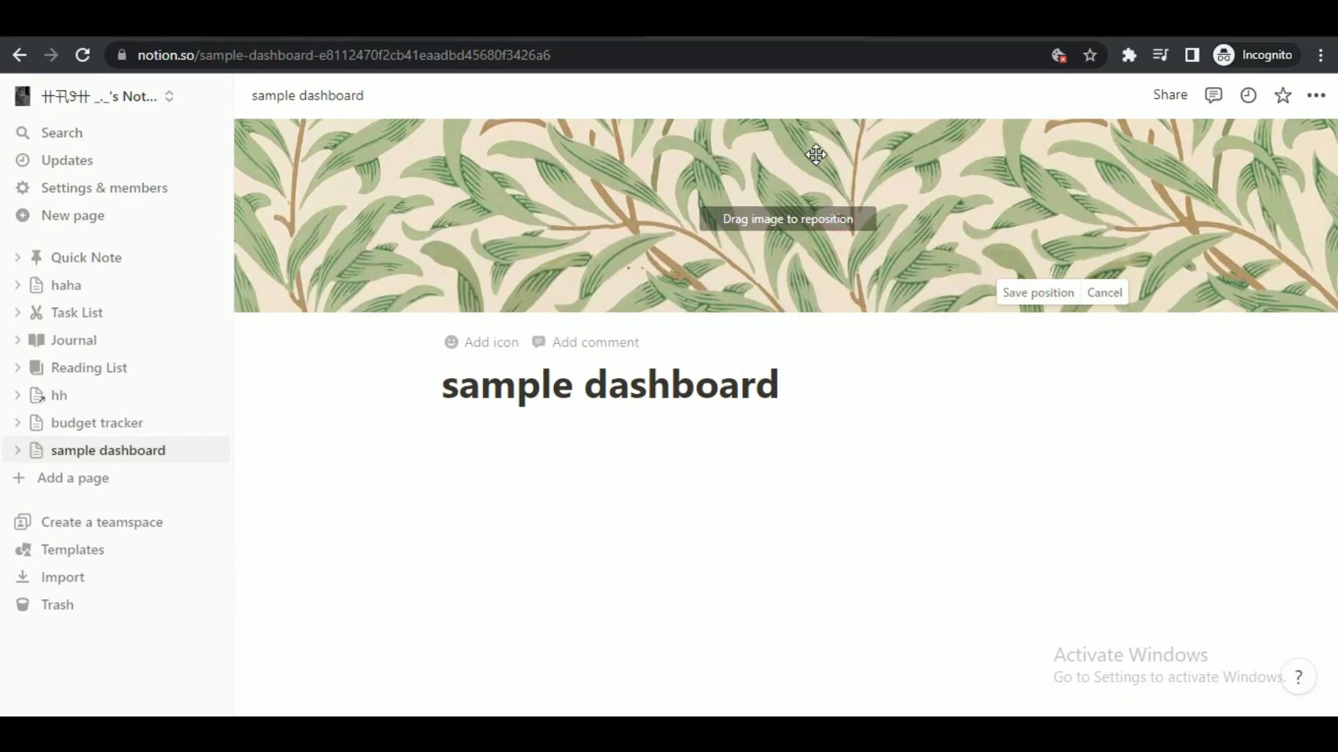
drag(862, 209, 776, 290)
drag(794, 172, 801, 132)
click(1045, 295)
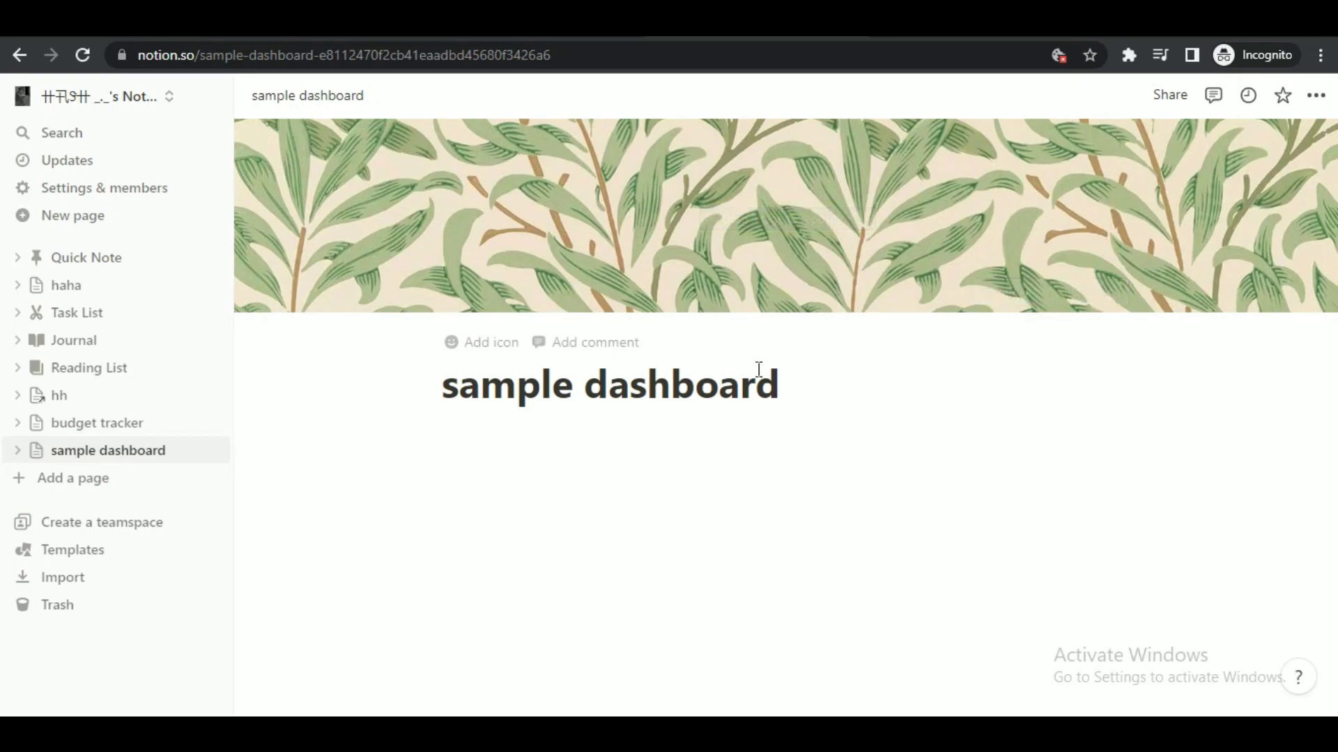
Add a callout block below the page title containing the text "Just do it!".
click(456, 429)
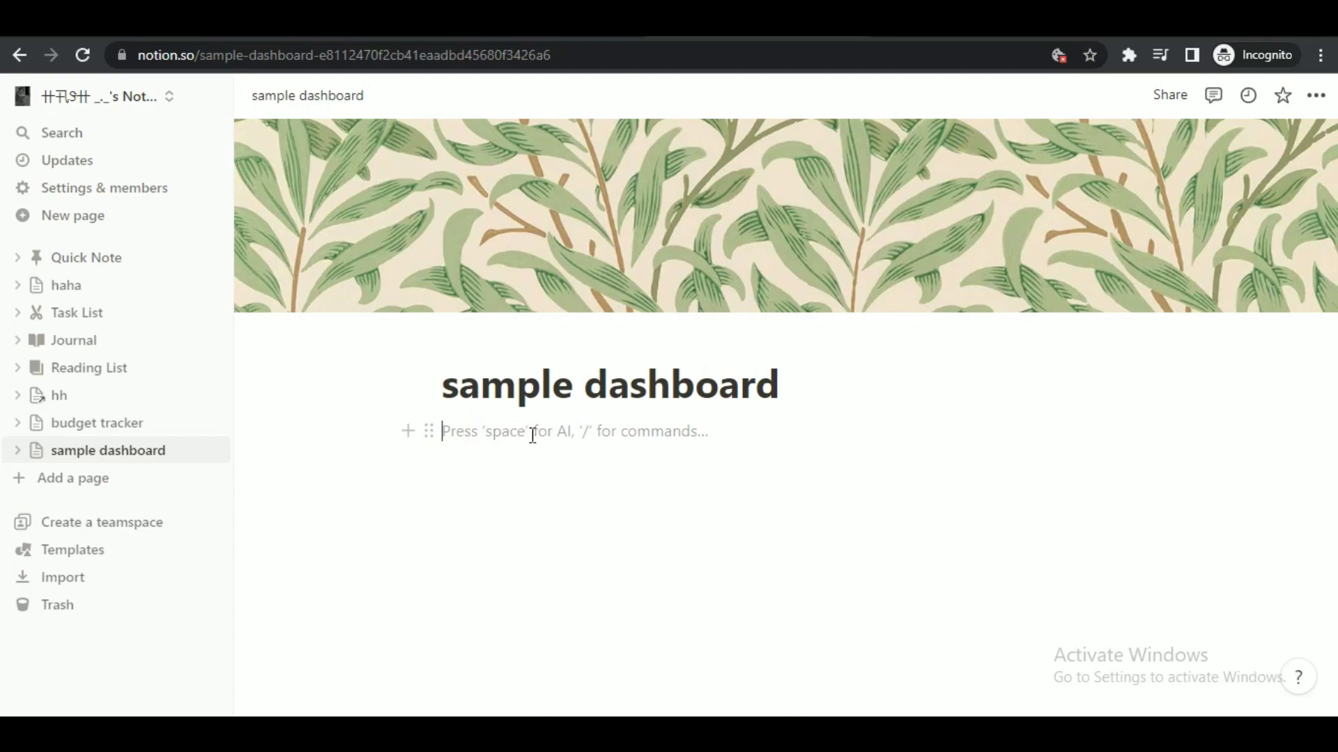
click(411, 436)
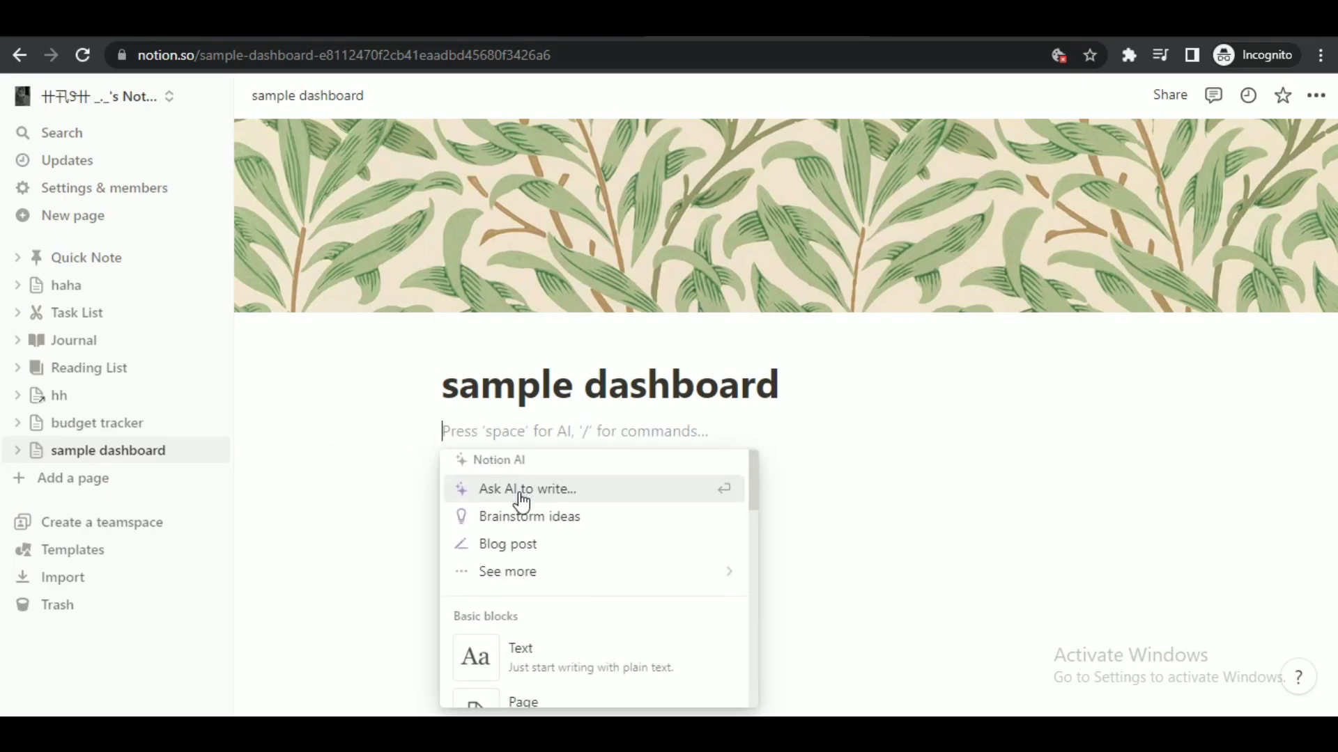
scroll(522, 501, down, 4)
scroll(578, 578, down, 5)
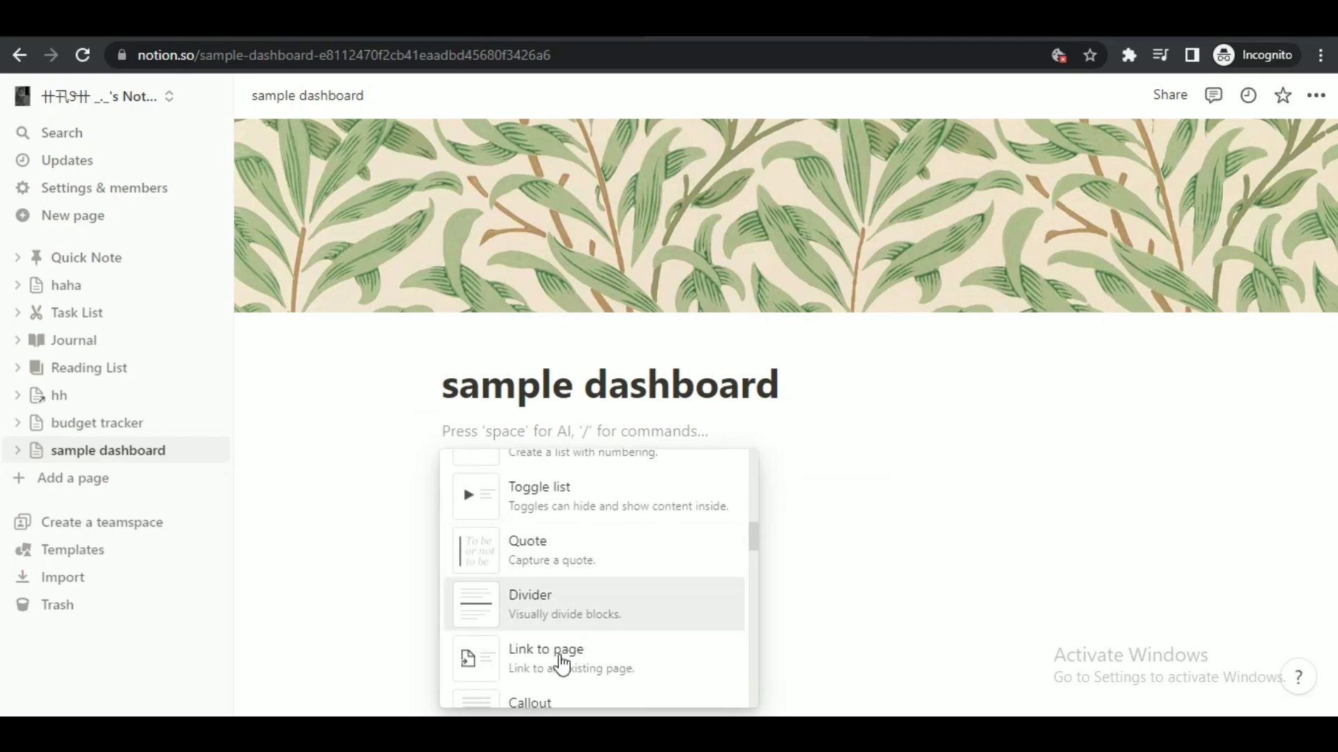
scroll(561, 664, down, 2)
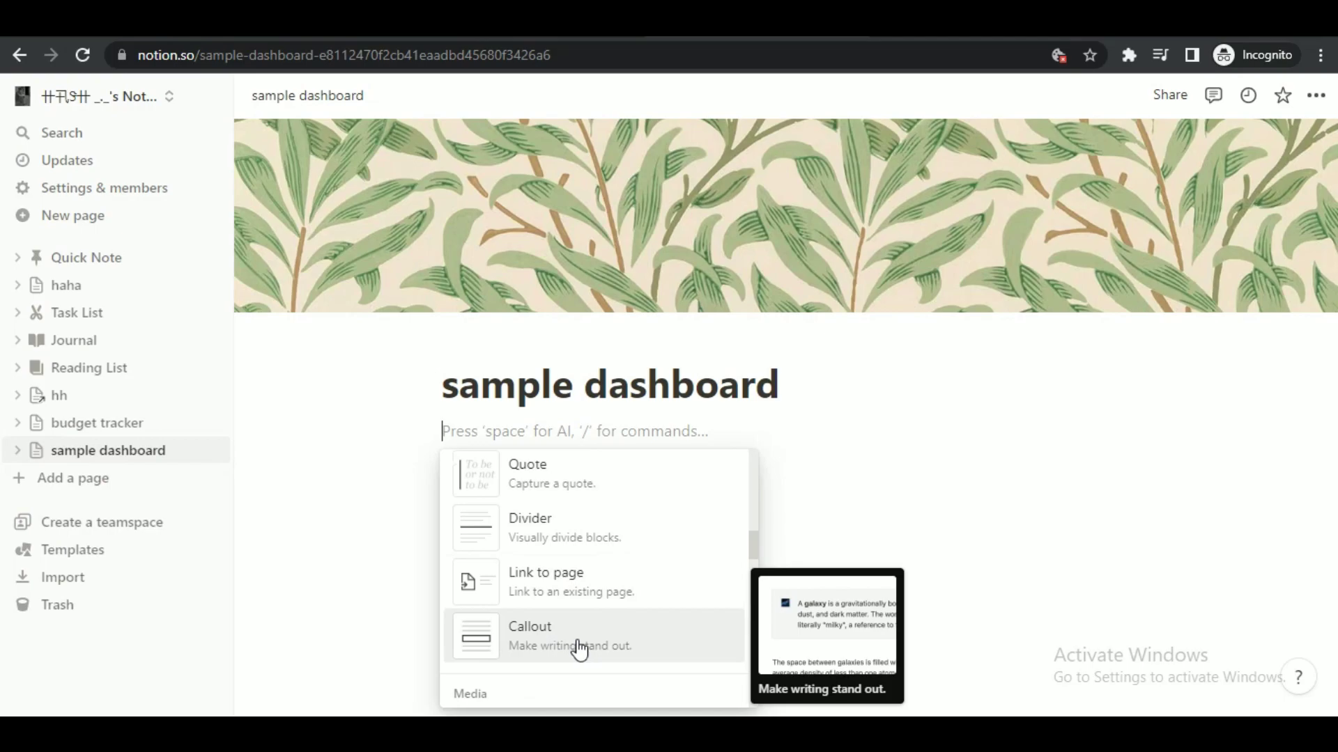
click(579, 648)
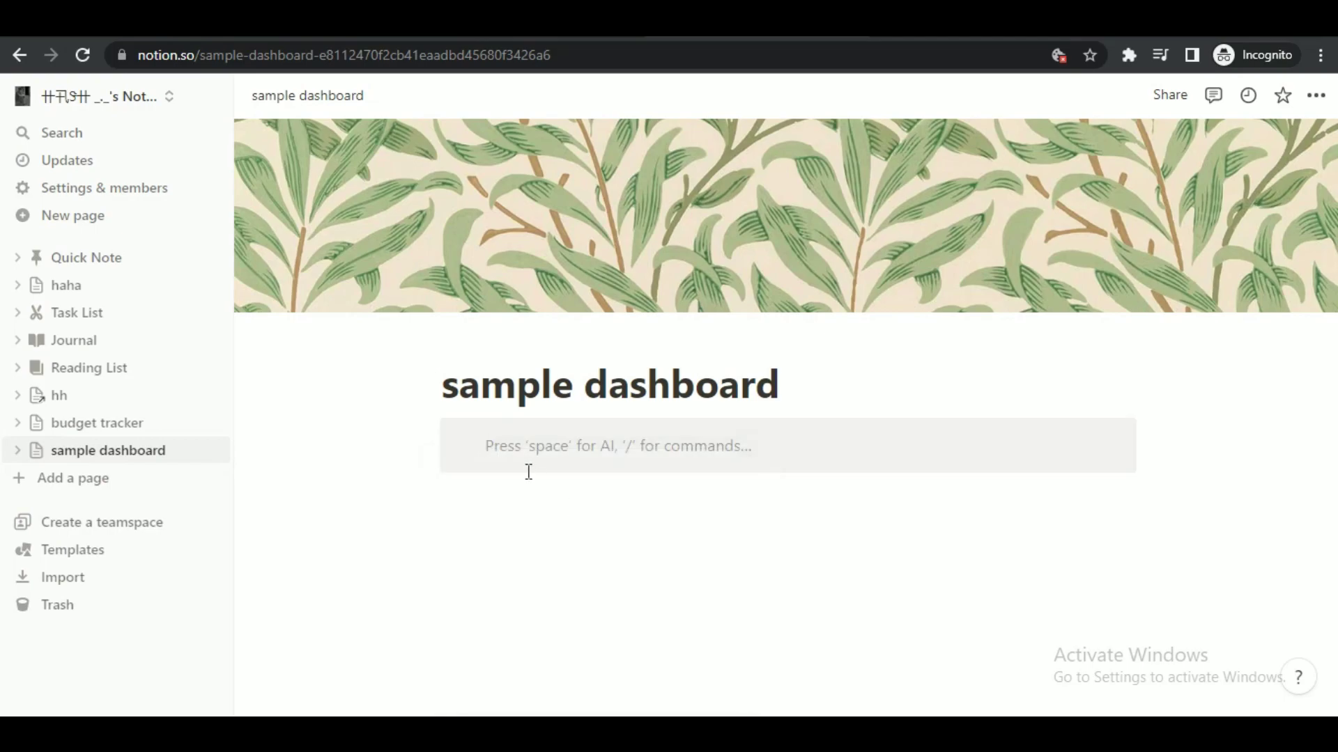
click(537, 448)
text(Just do it!)
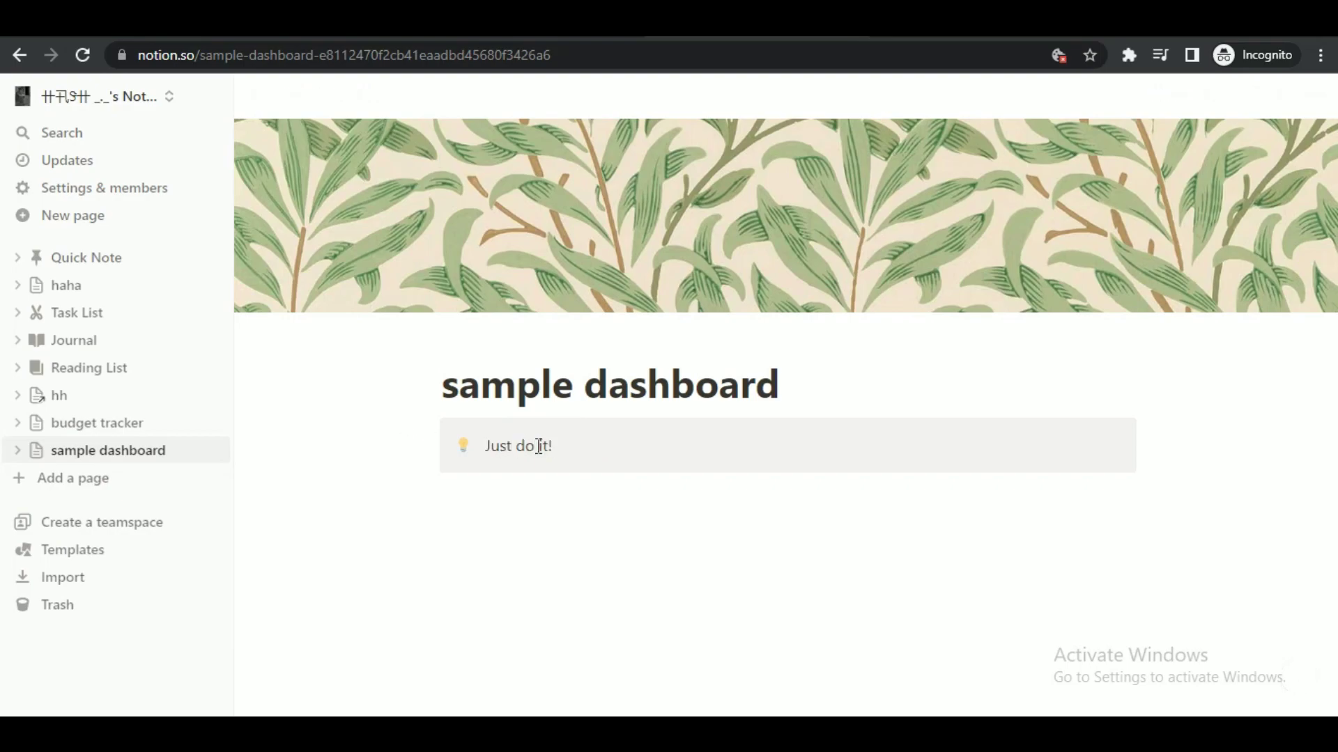
Turn on small text and full width for the sample dashboard page.
click(597, 493)
text(~)
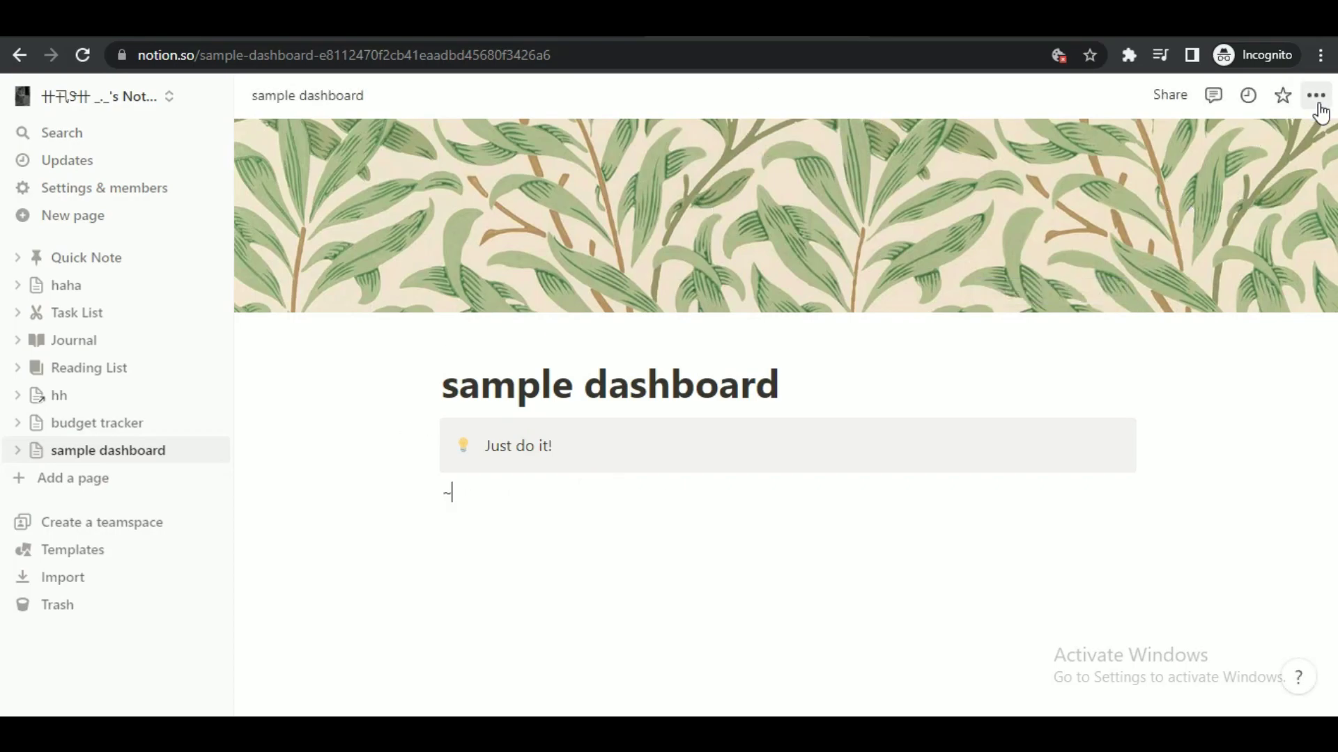
click(1319, 106)
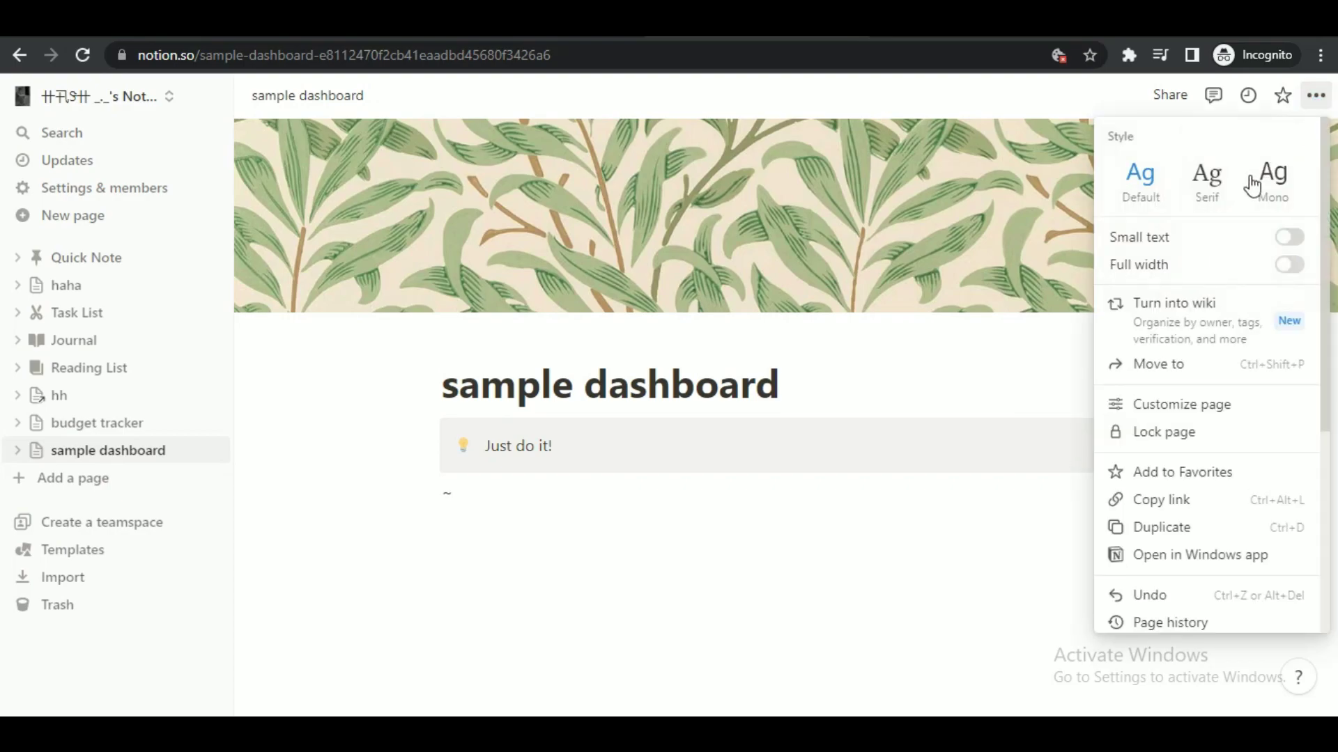
click(1290, 239)
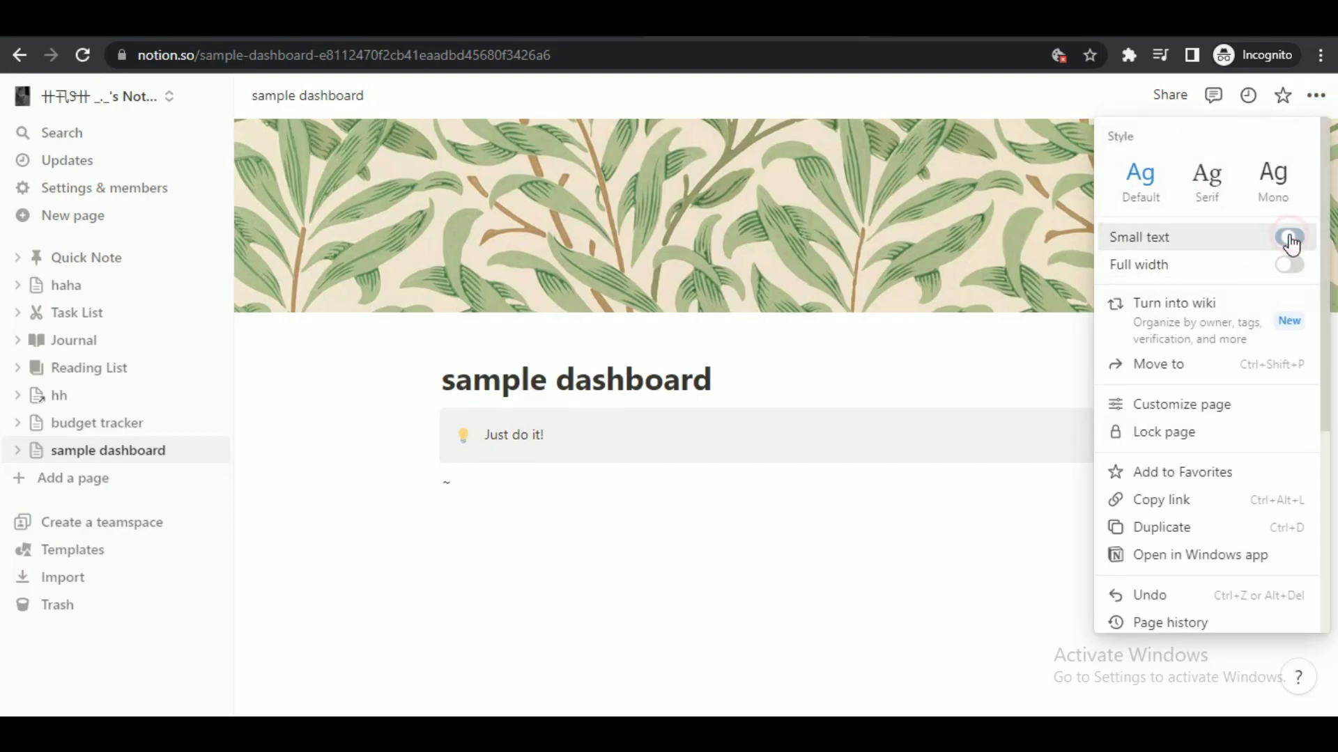
click(1290, 266)
Insert a gallery view below the callout, using a new database as its data source.
click(149, 483)
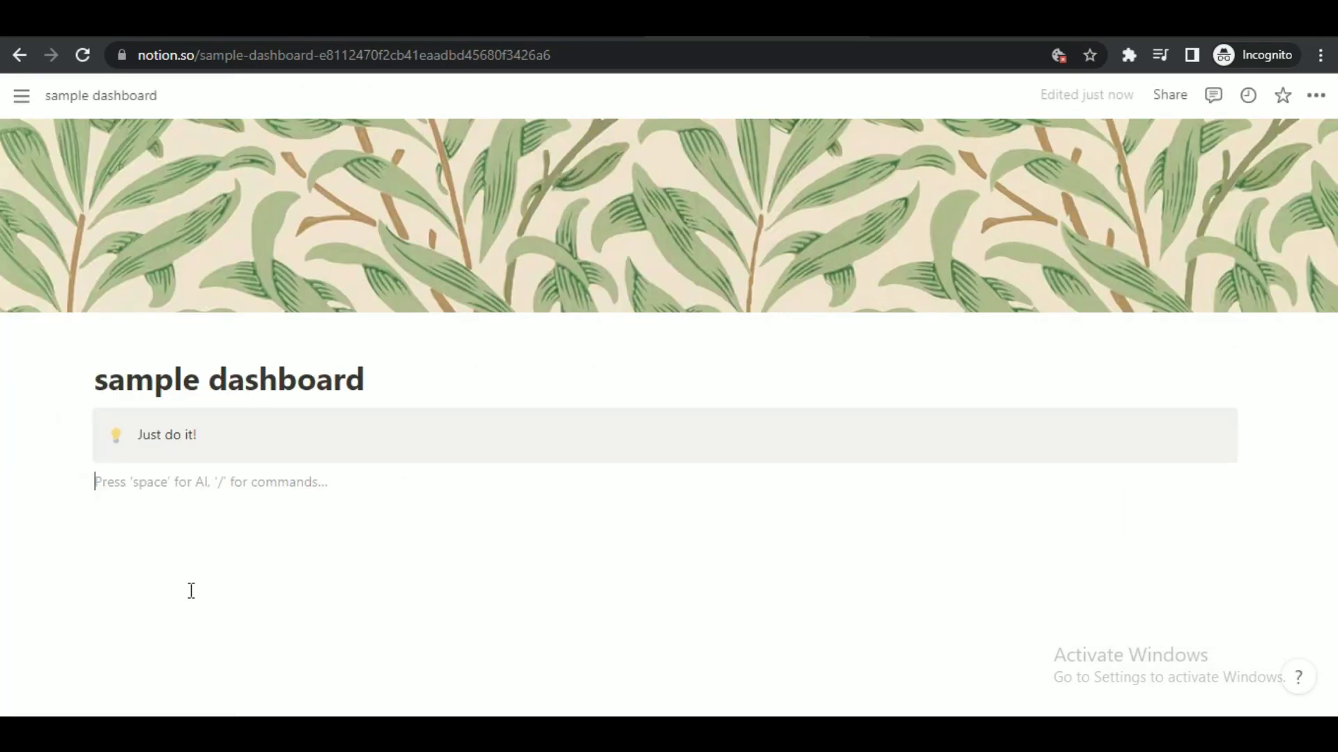
text(/)
scroll(211, 420, down, 2)
scroll(211, 420, down, 10)
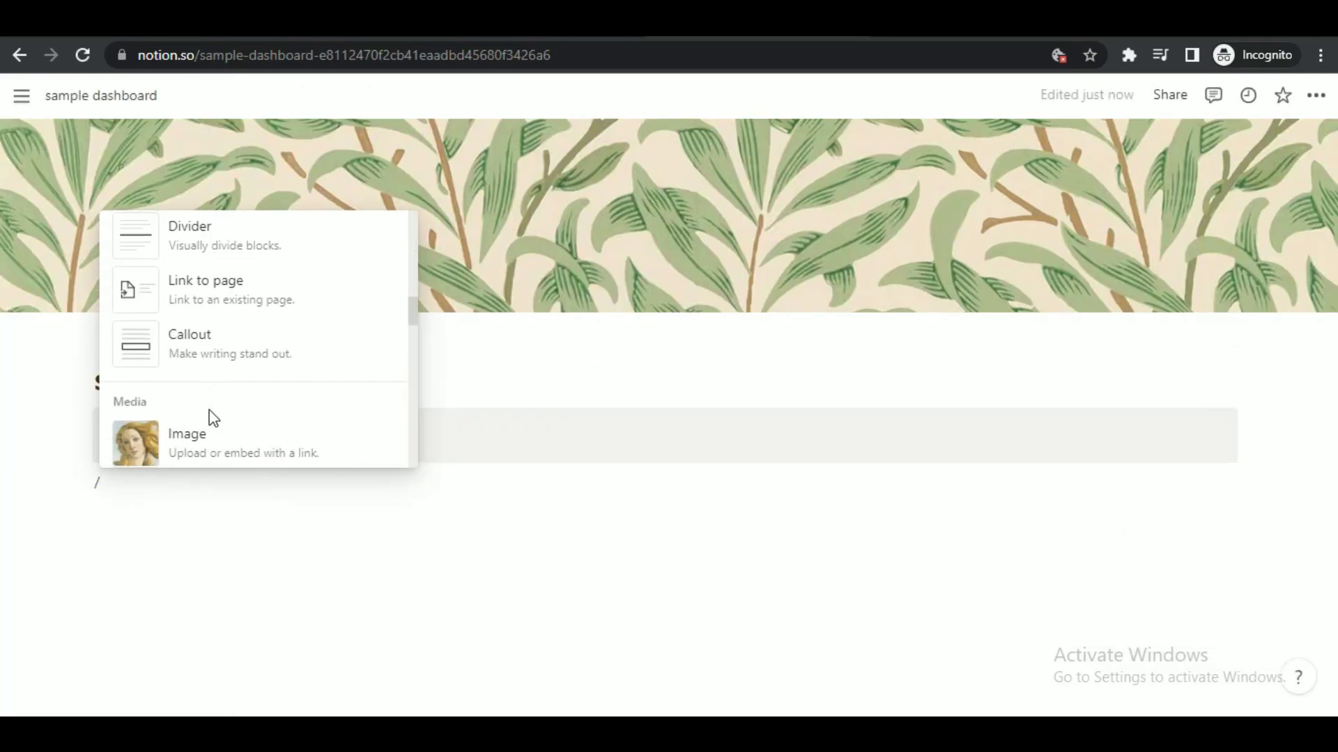
scroll(165, 319, up, 3)
scroll(233, 339, down, 1)
click(233, 385)
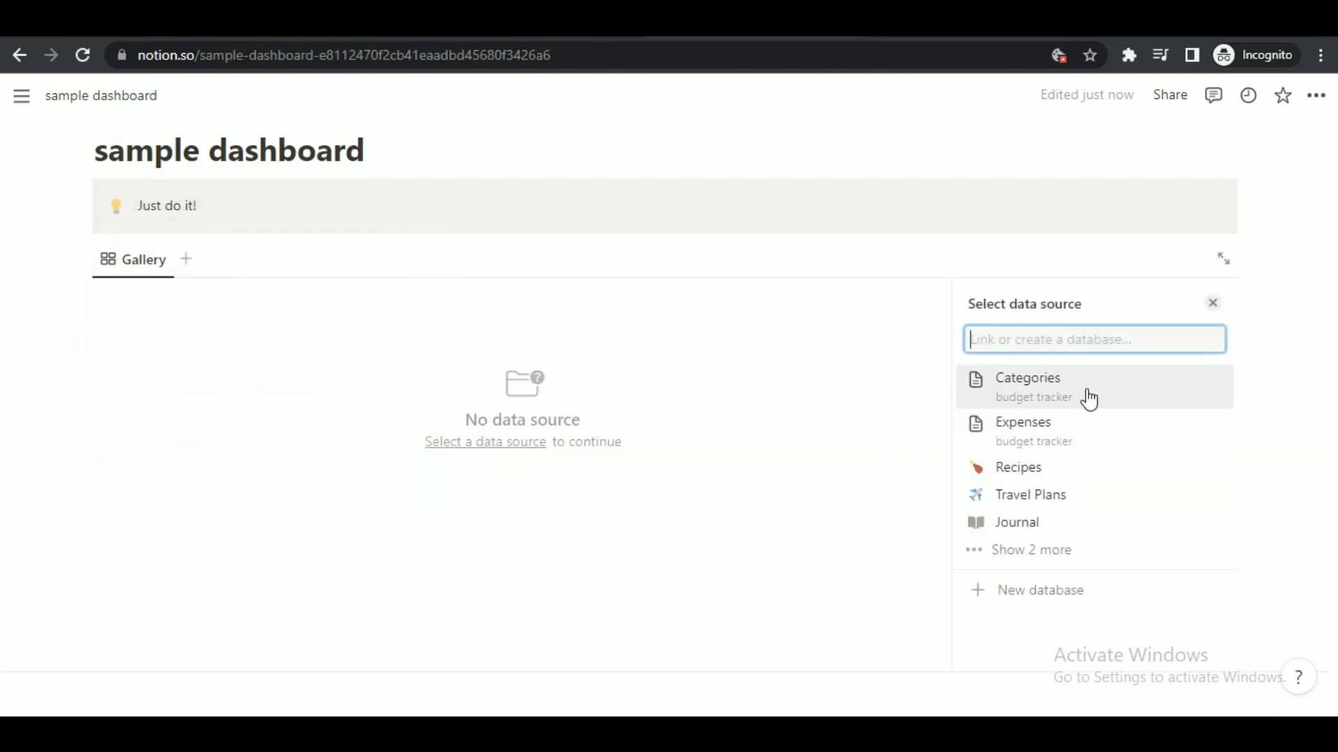
click(1043, 625)
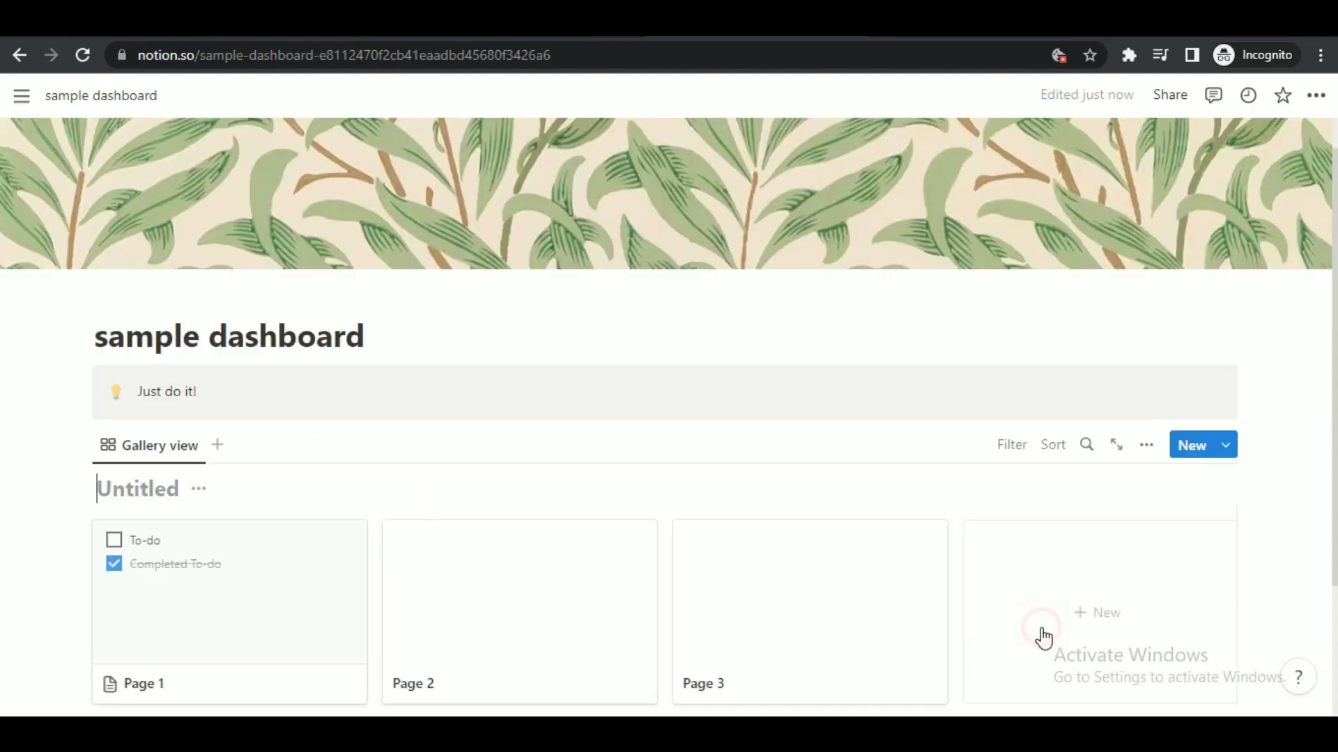
Open the Page 1 card in the gallery and rename it "To do list".
scroll(348, 459, down, 2)
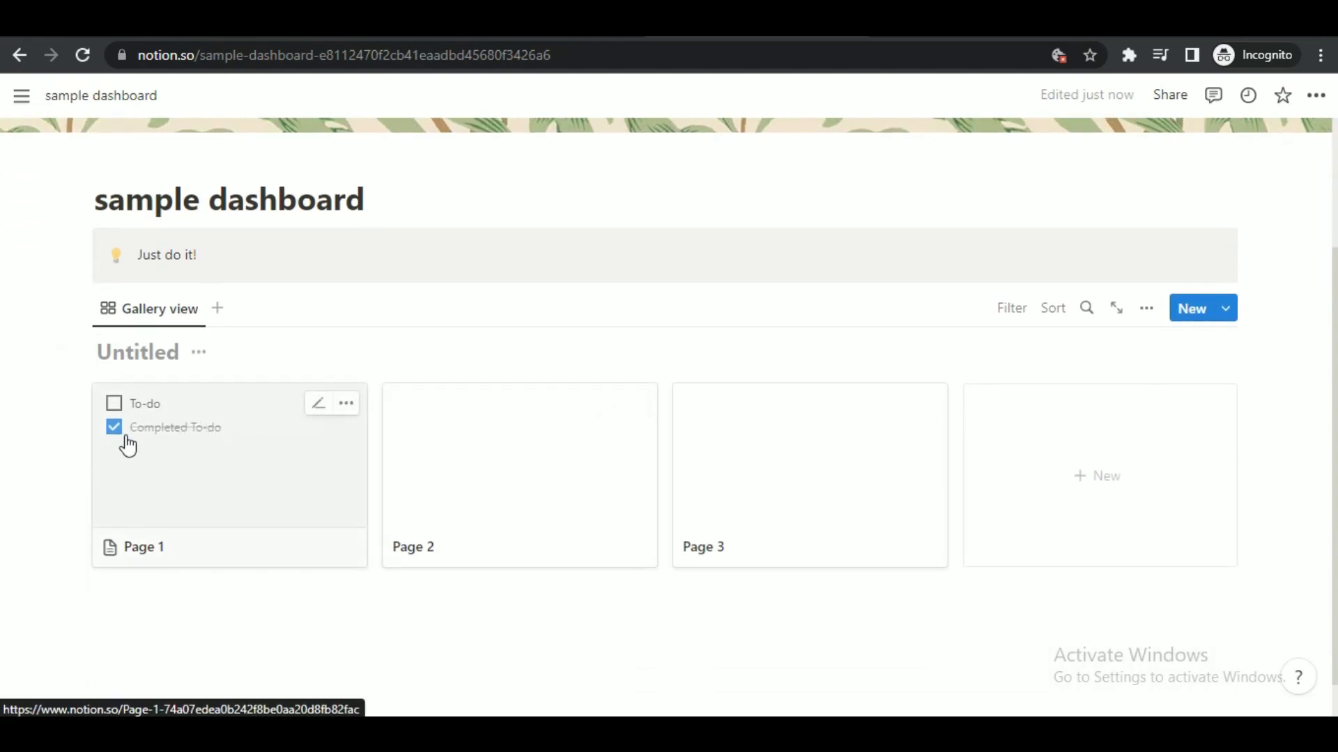
click(149, 557)
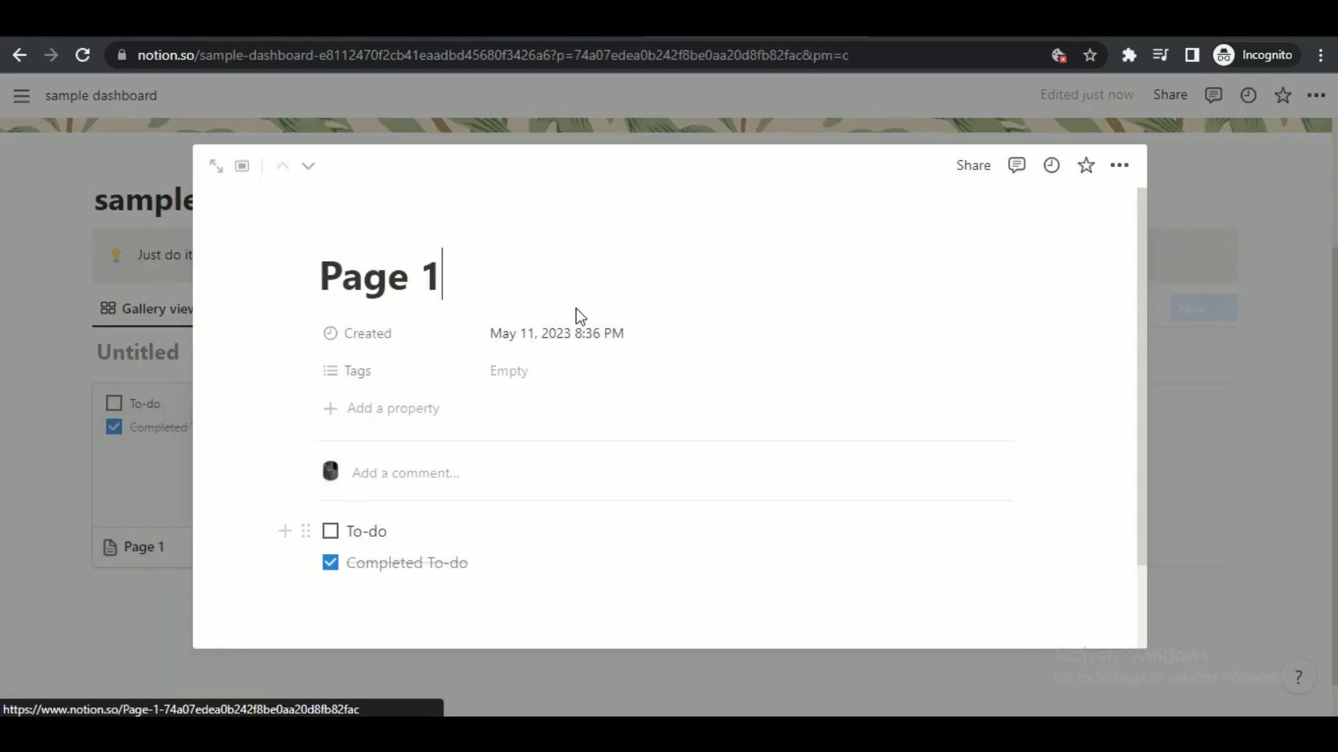
triple_click(424, 297)
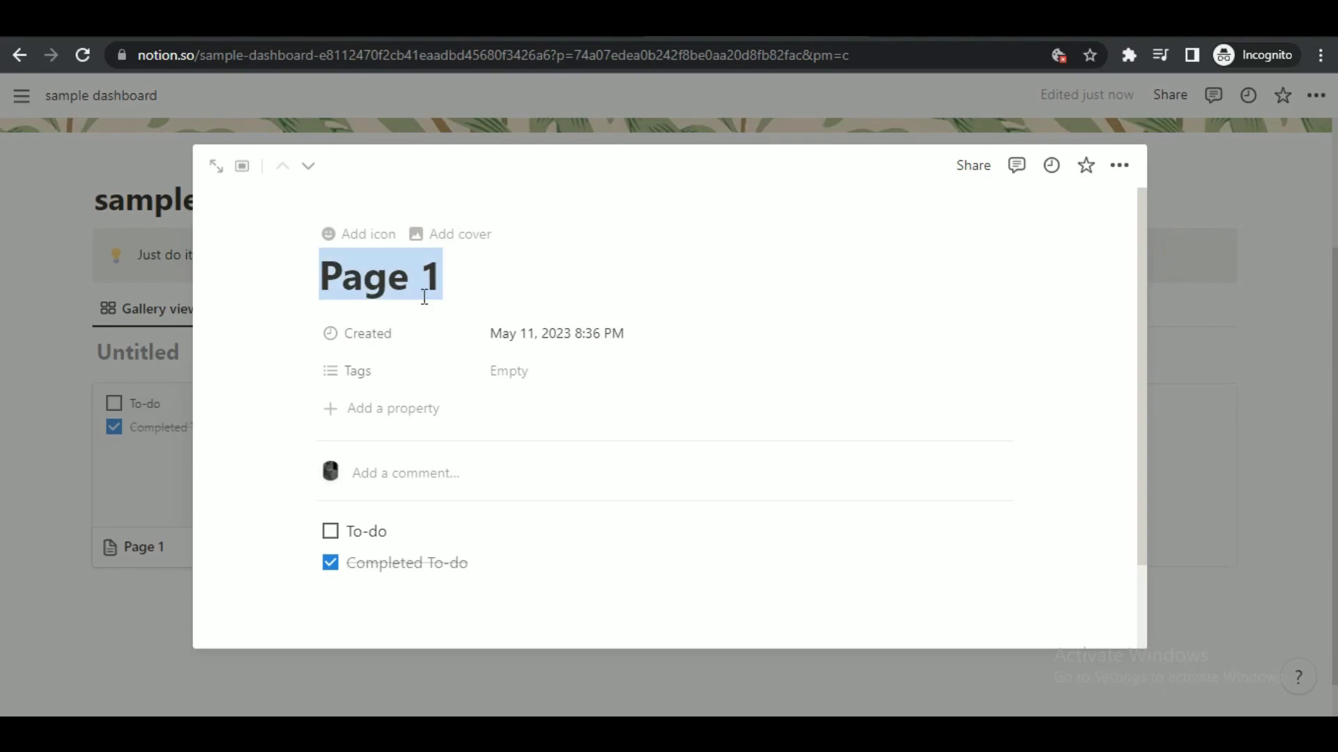
text(to do list)
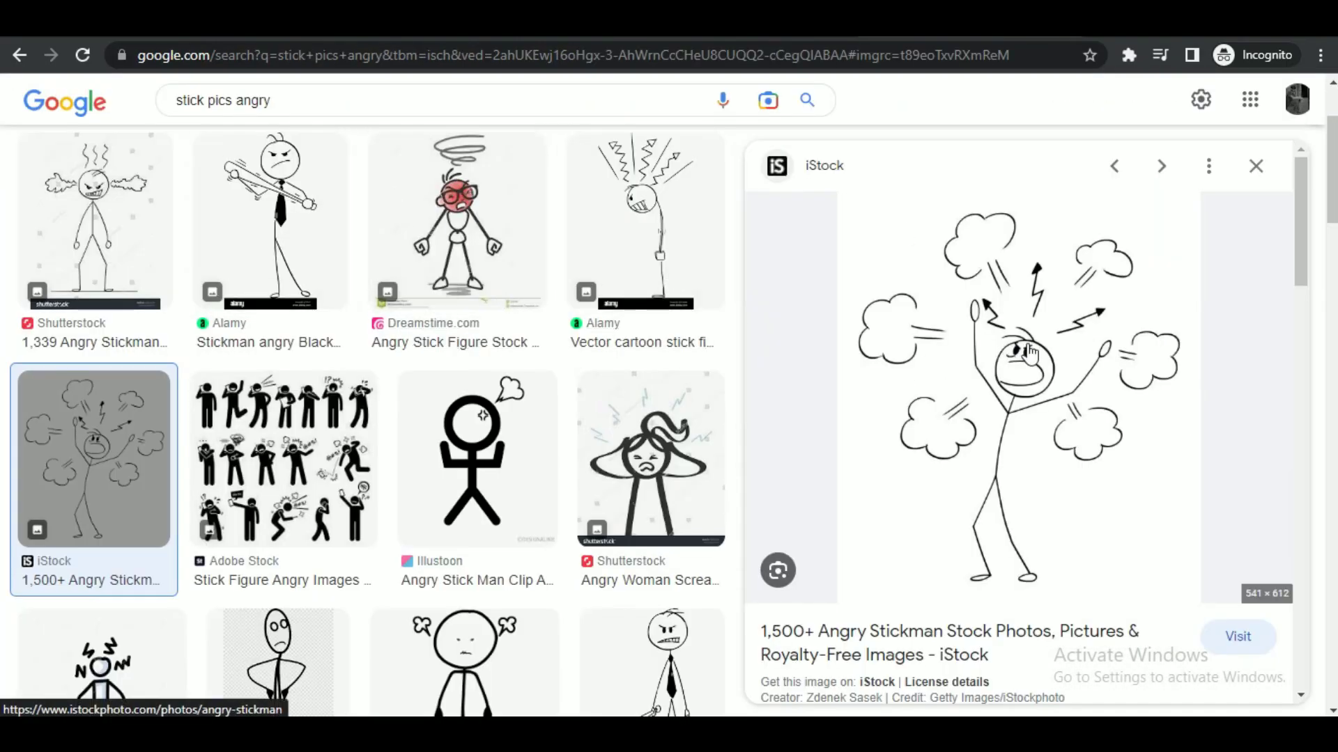
Try adding the angry stickman image from Google Images to the Notebook gallery, and delete the resulting card.
right_click(1029, 351)
click(1297, 620)
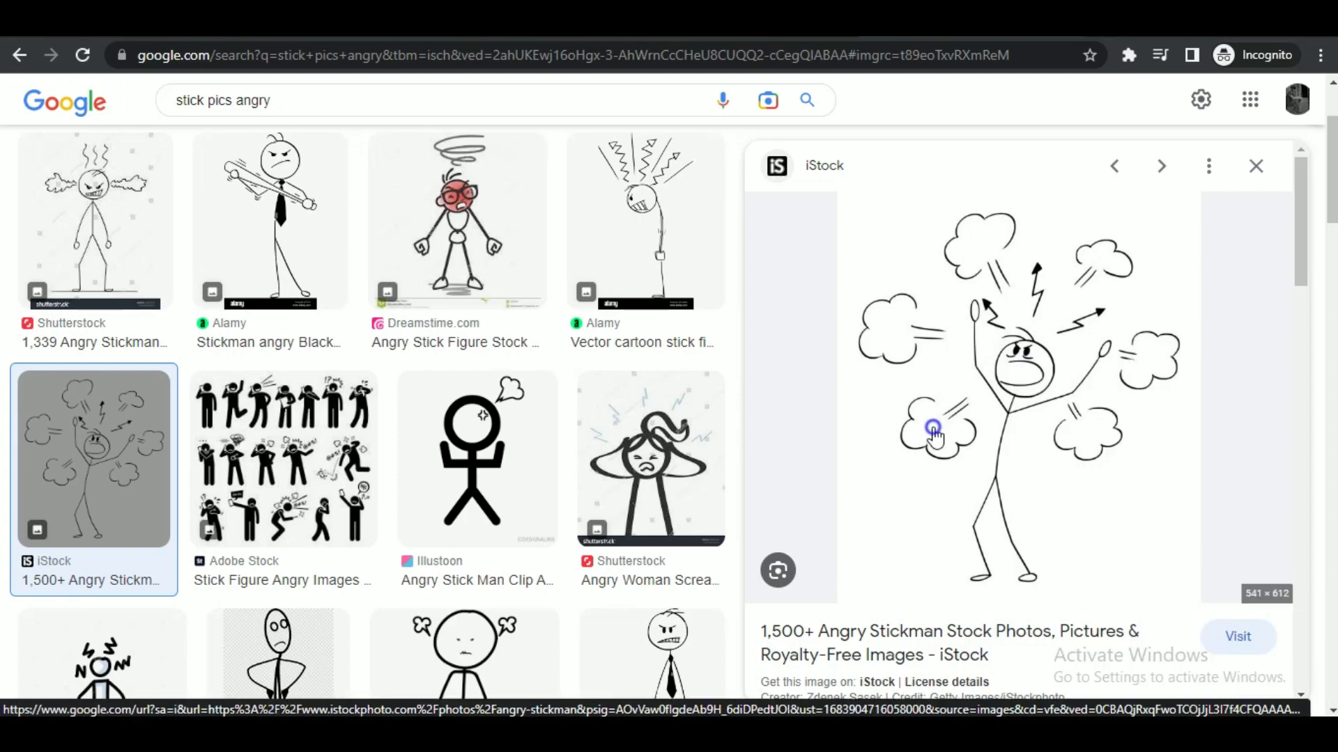
right_click(927, 446)
drag(1043, 366, 118, 480)
scroll(446, 453, down, 3)
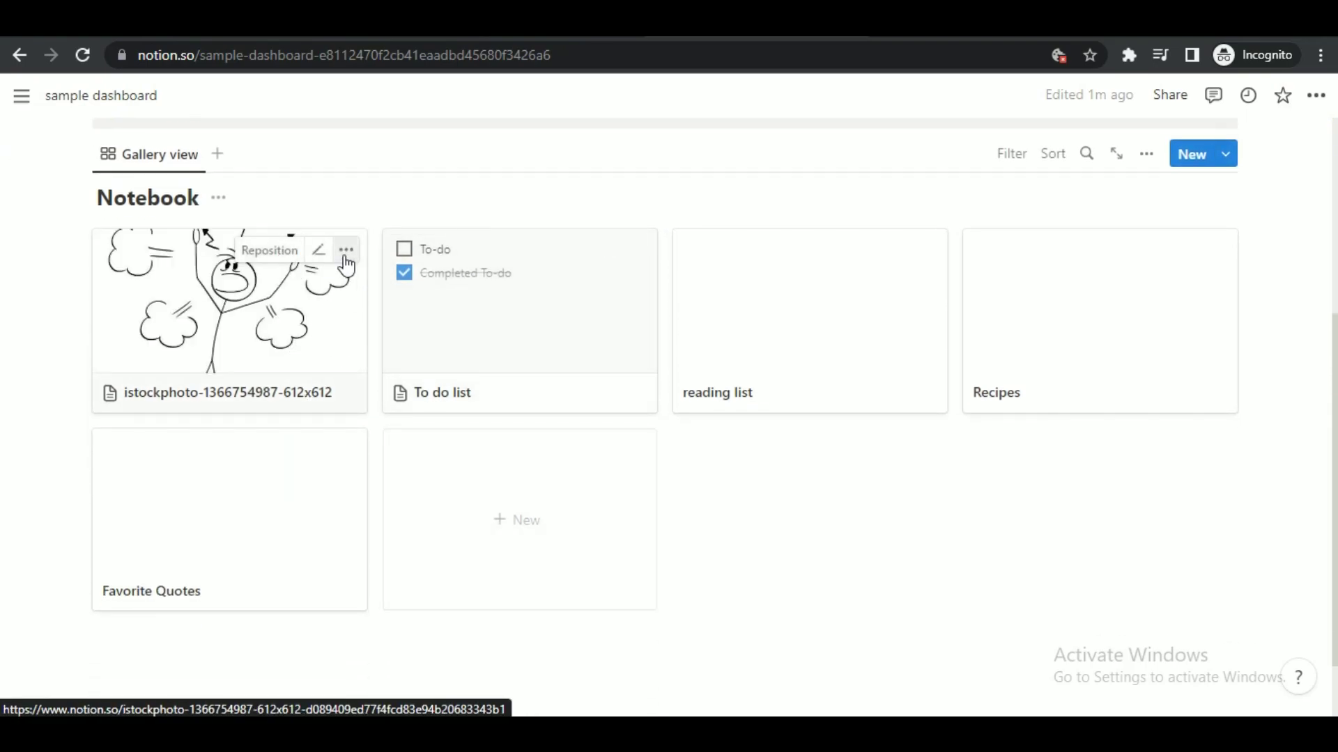
click(346, 257)
click(394, 322)
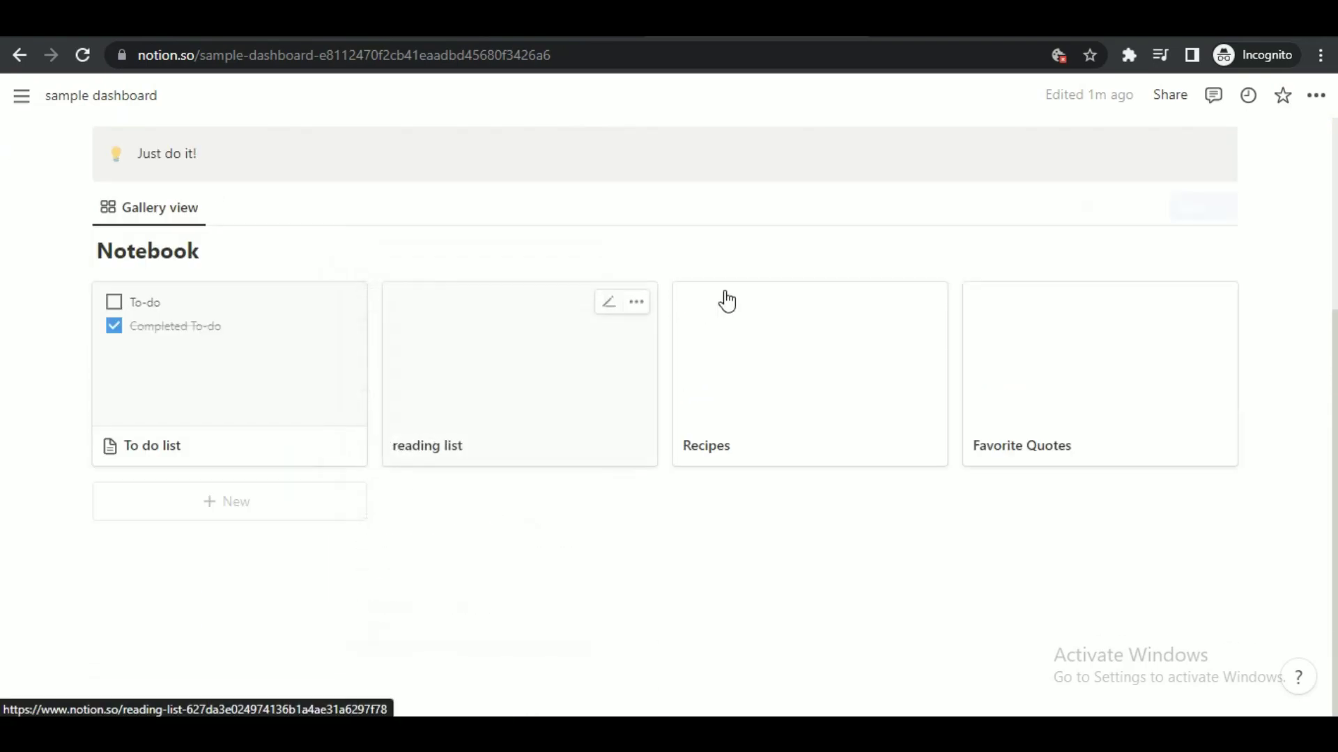
Place the angry stickman image from Google Images below the gallery, made smaller and aligned right.
key(ctrl+Tab)
drag(1010, 271, 451, 576)
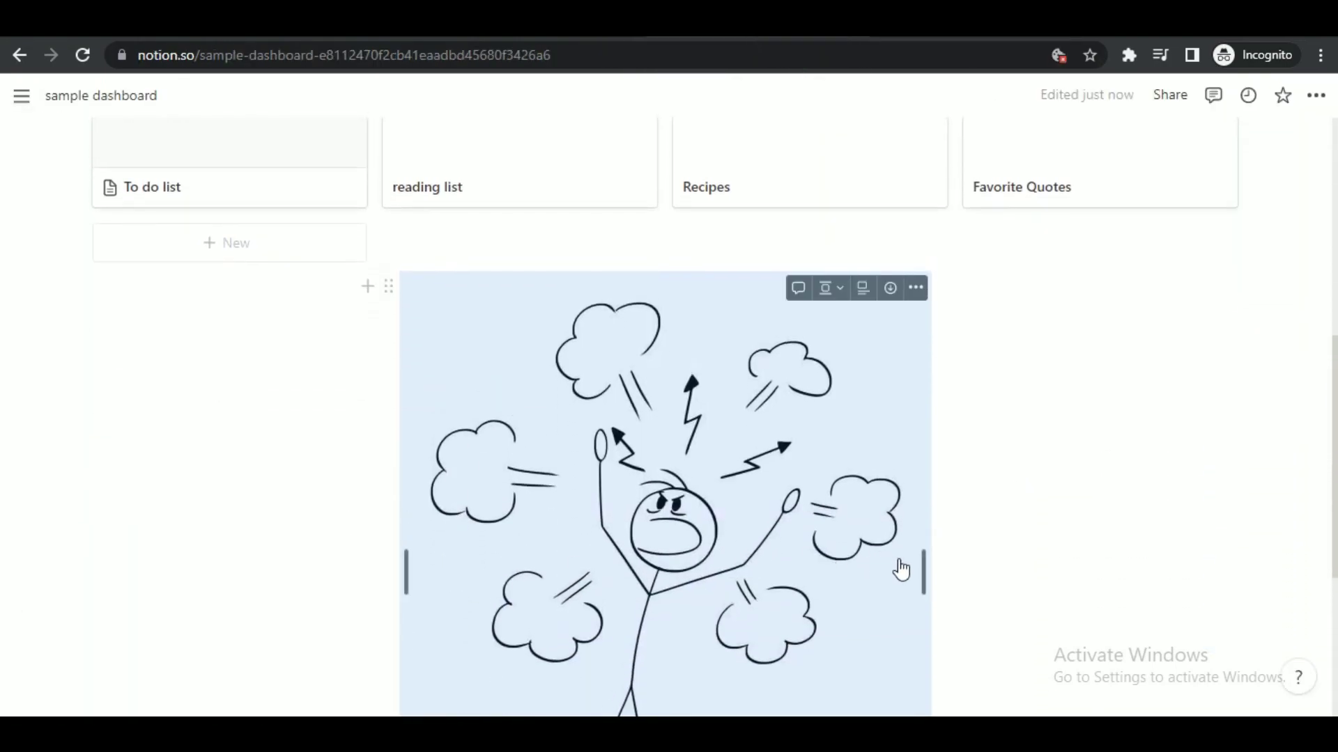
drag(887, 558, 1107, 333)
click(1223, 237)
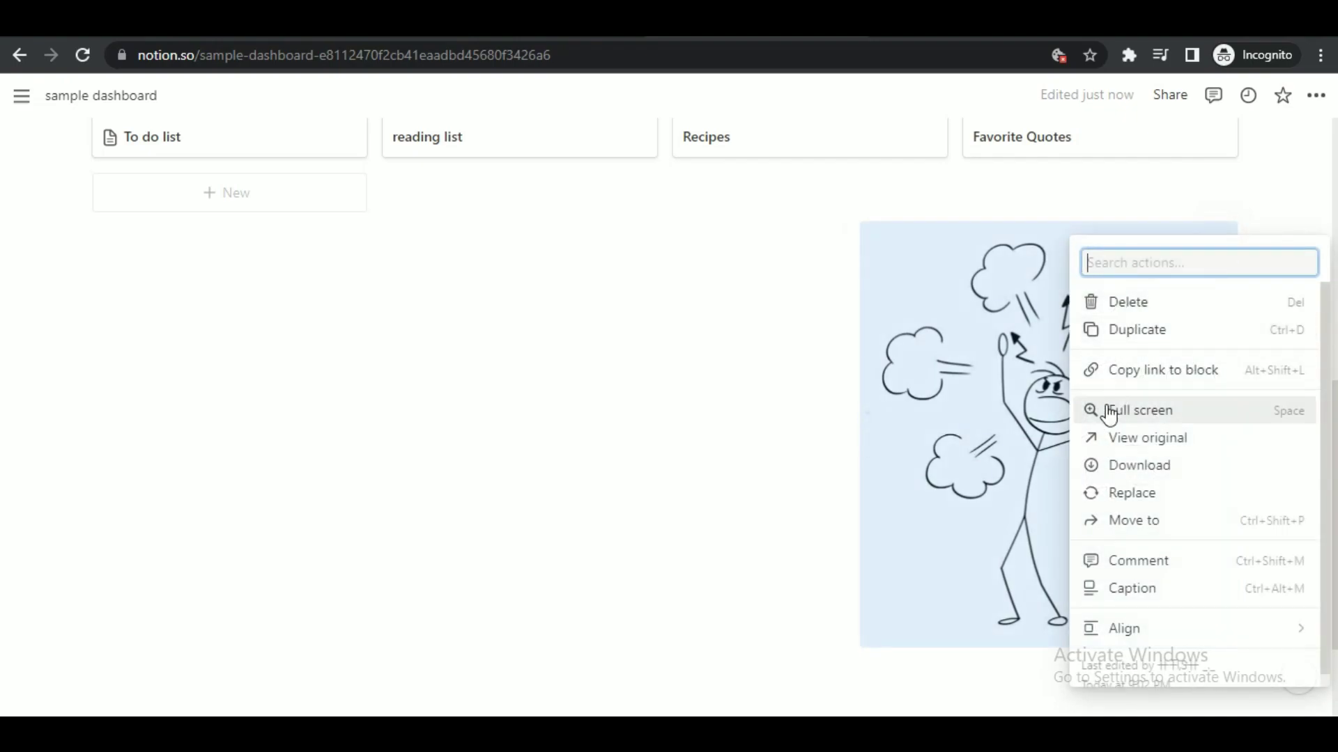
scroll(1166, 531, down, 1)
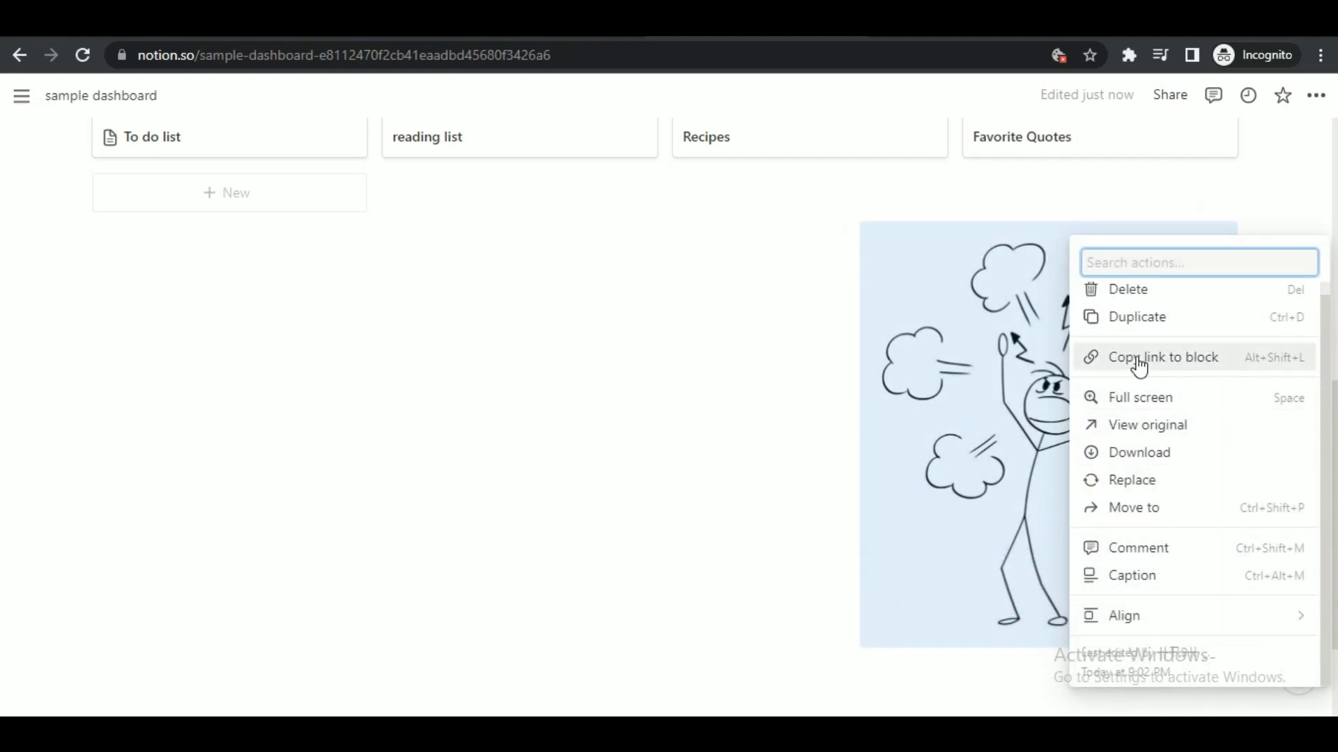
click(821, 369)
click(849, 241)
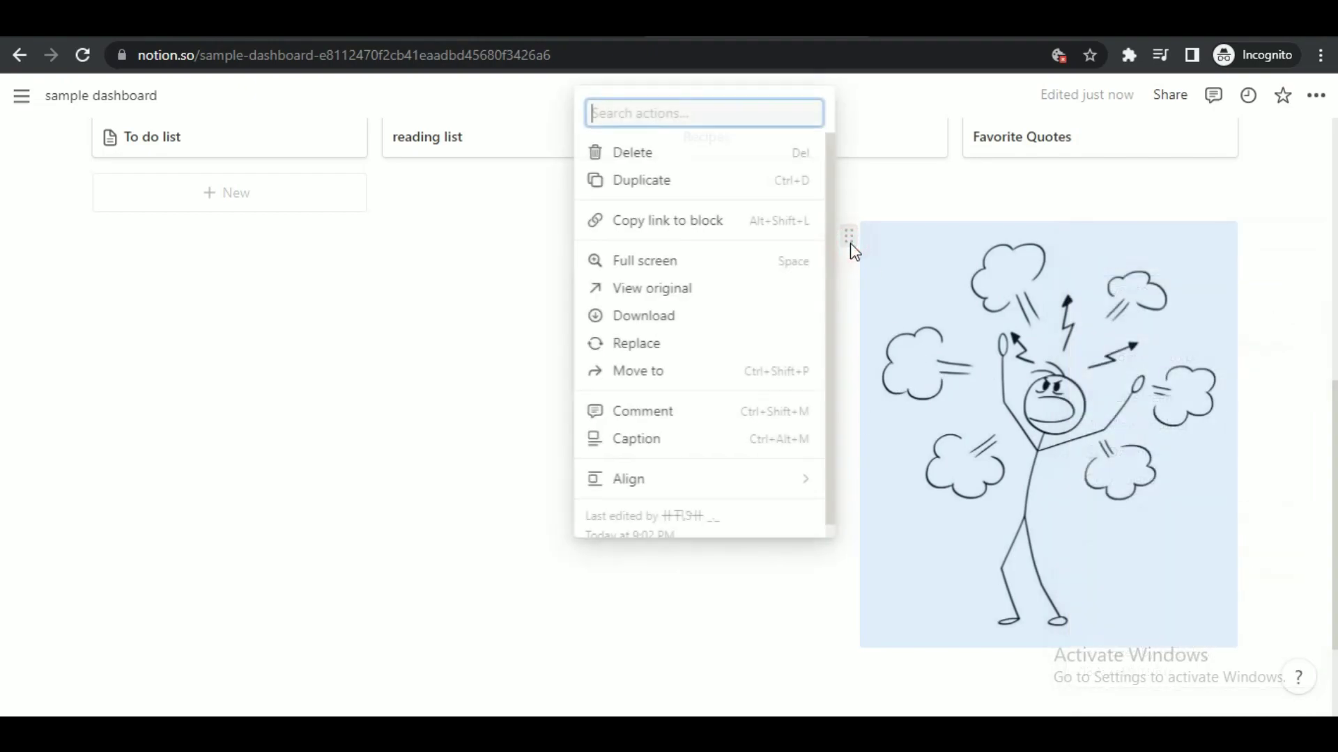
click(855, 276)
Add a Heading 2 block below the stickman image.
click(75, 667)
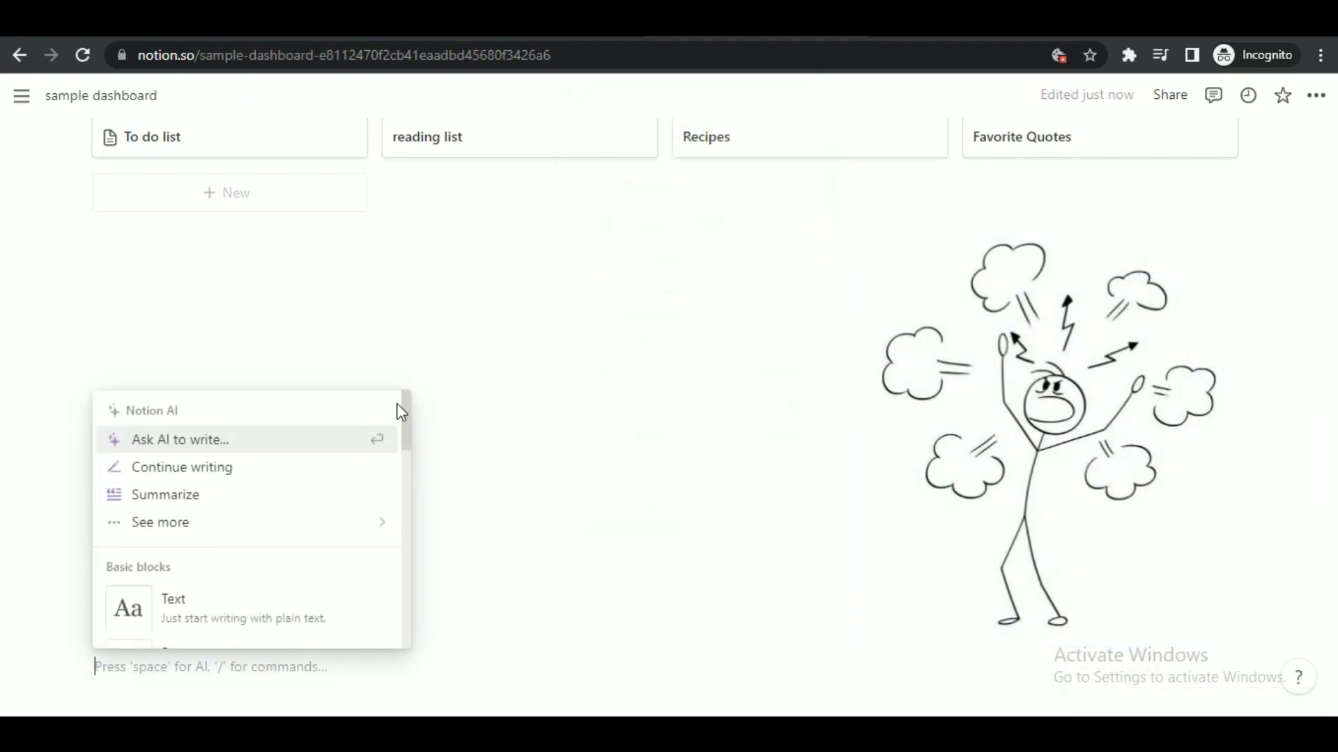
scroll(202, 529, down, 1)
scroll(202, 530, down, 3)
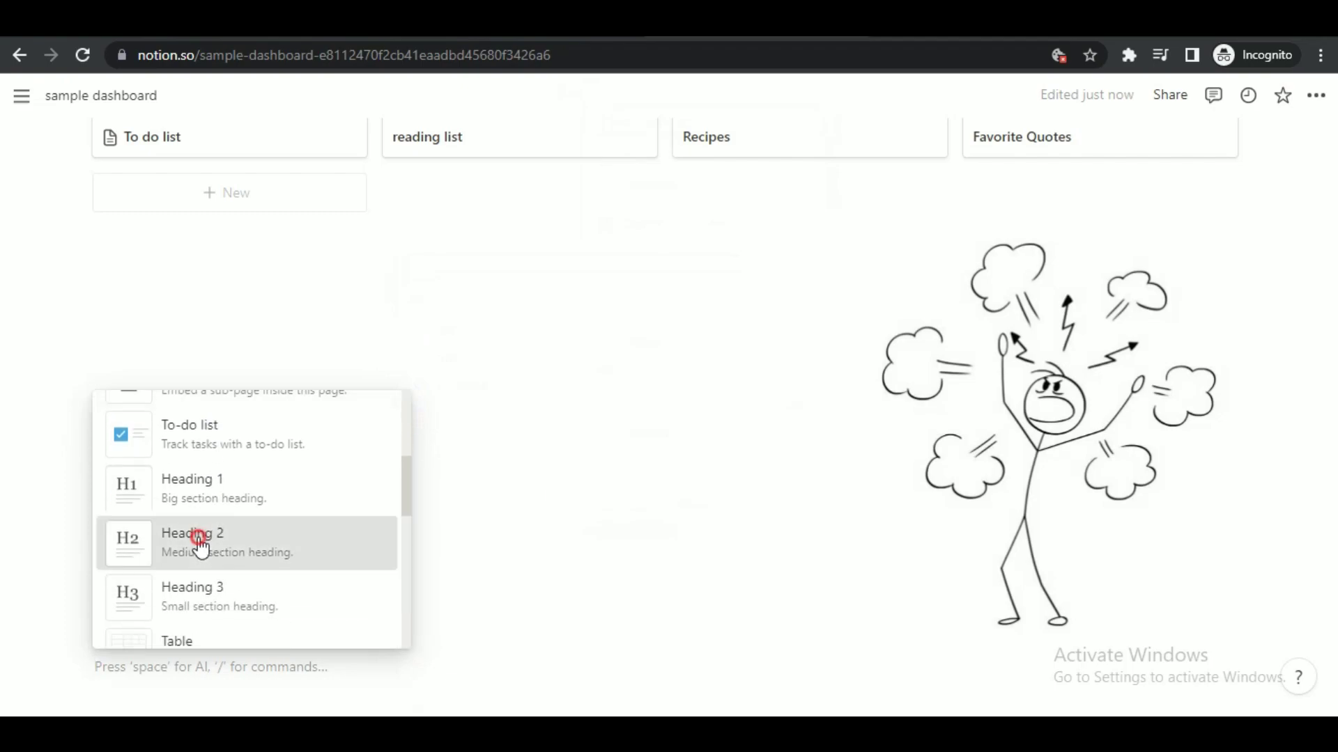
click(200, 540)
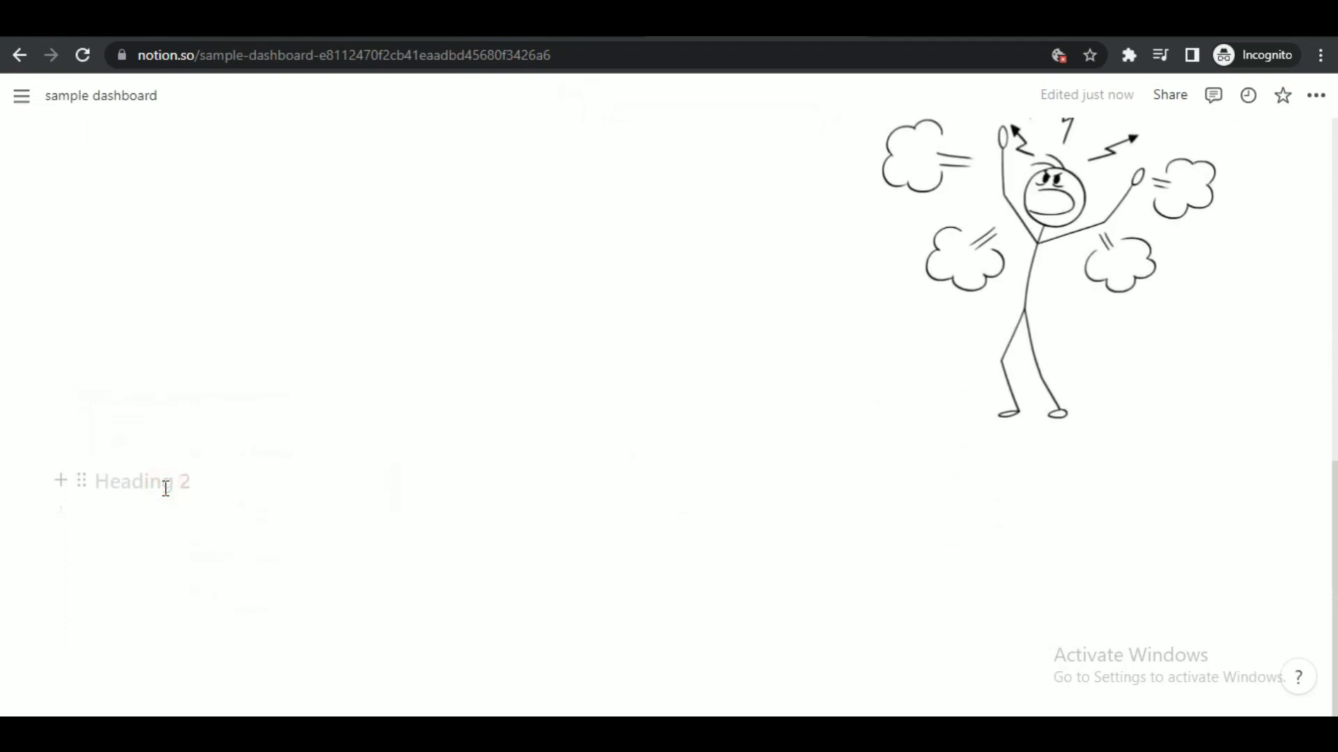
Delete the stickman image block from the page.
scroll(975, 323, up, 3)
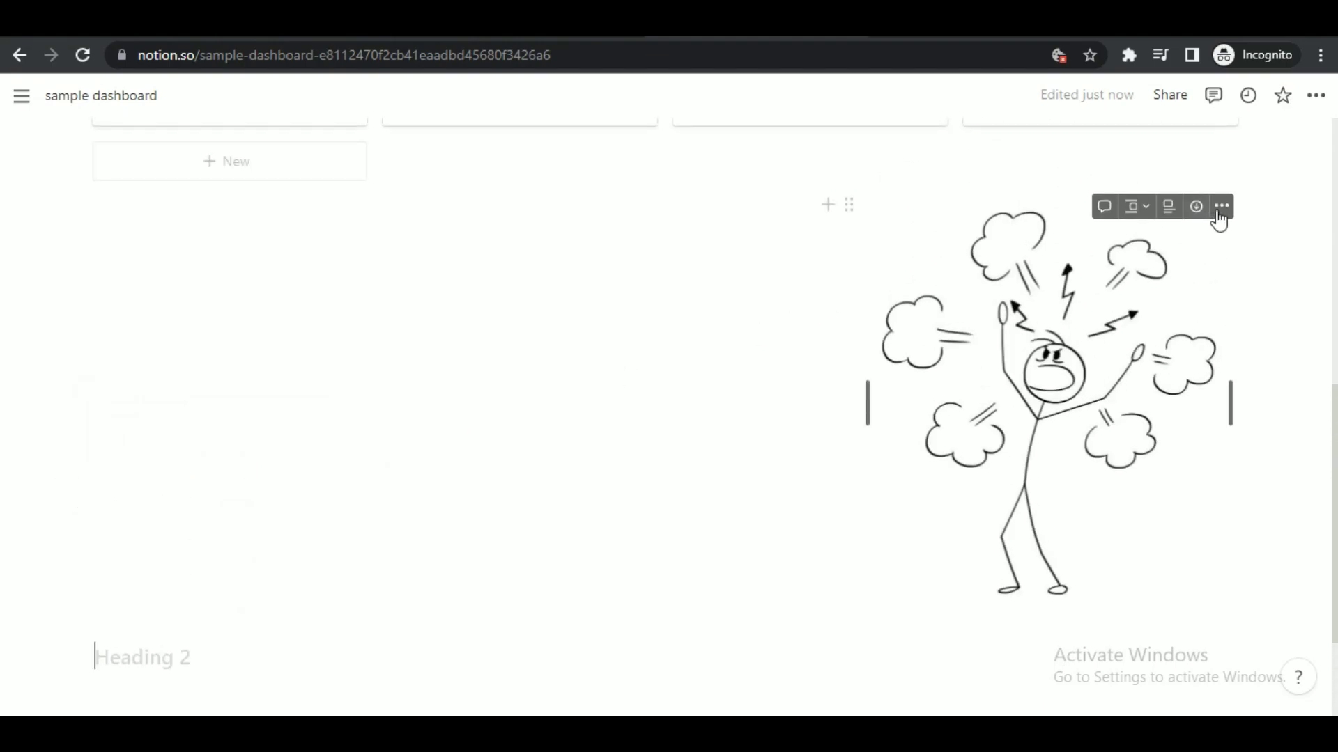
click(1214, 206)
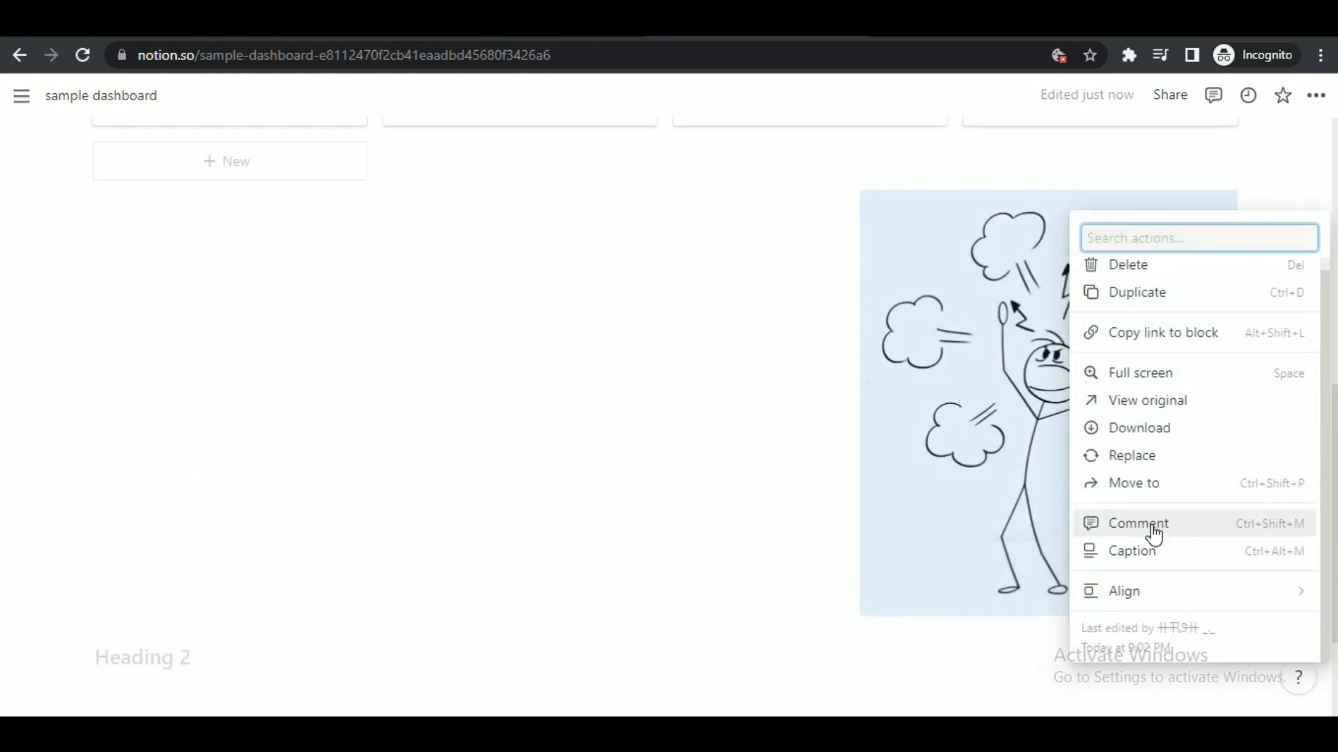
click(1126, 275)
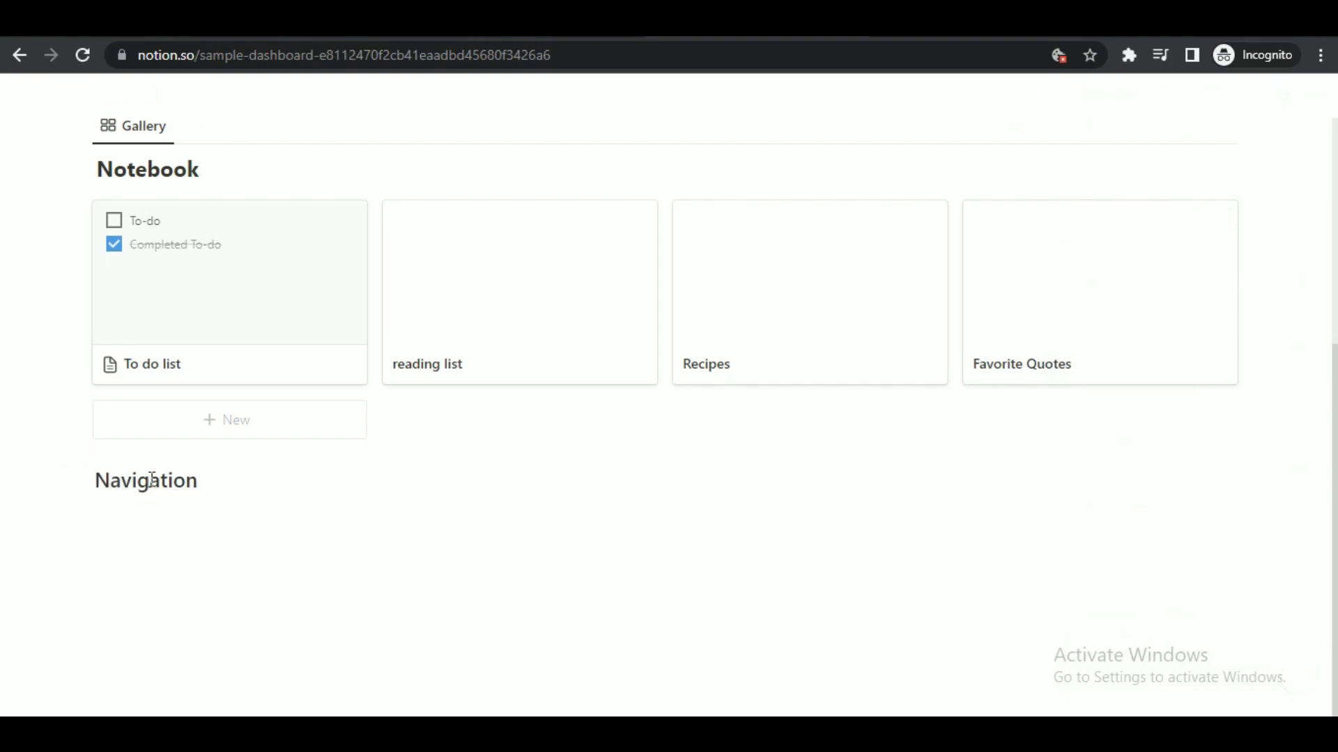
Embed a sub-page named "Work" under the Navigation heading and return to the sample dashboard.
click(147, 546)
text(/)
scroll(209, 335, down, 5)
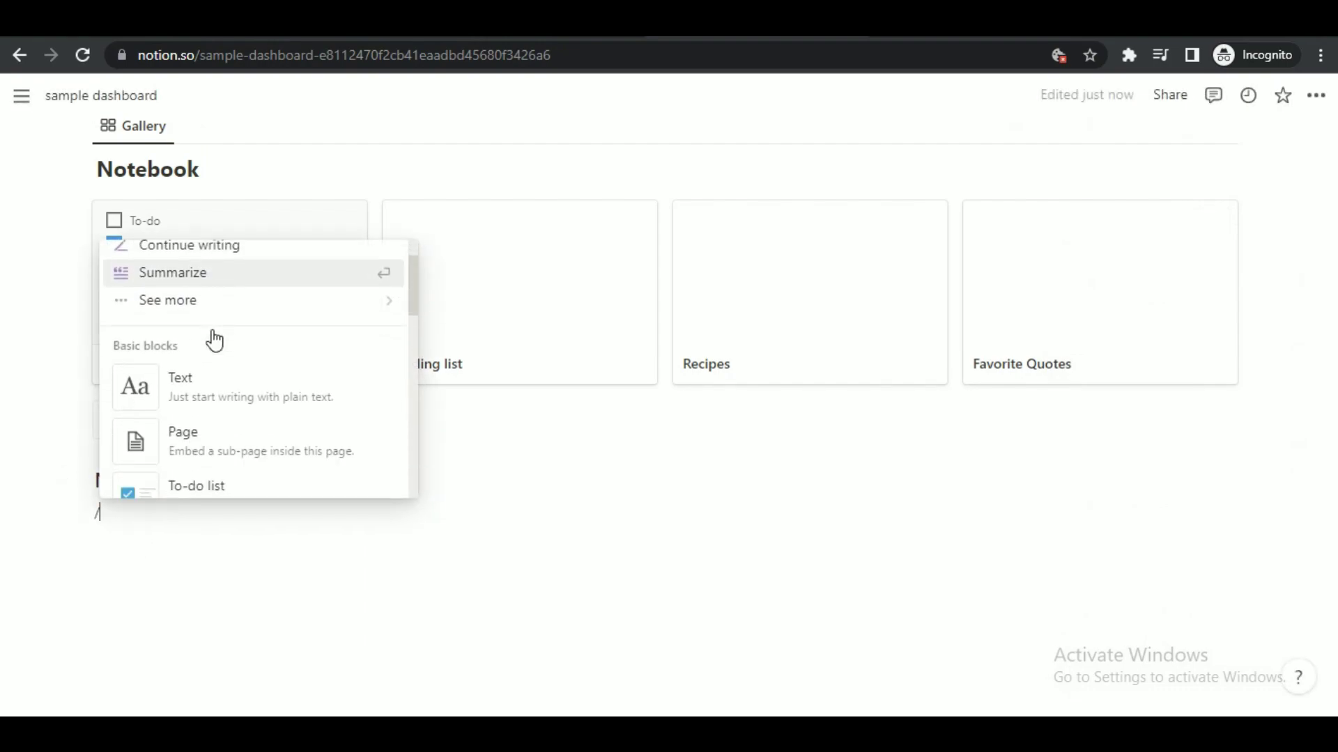
click(387, 259)
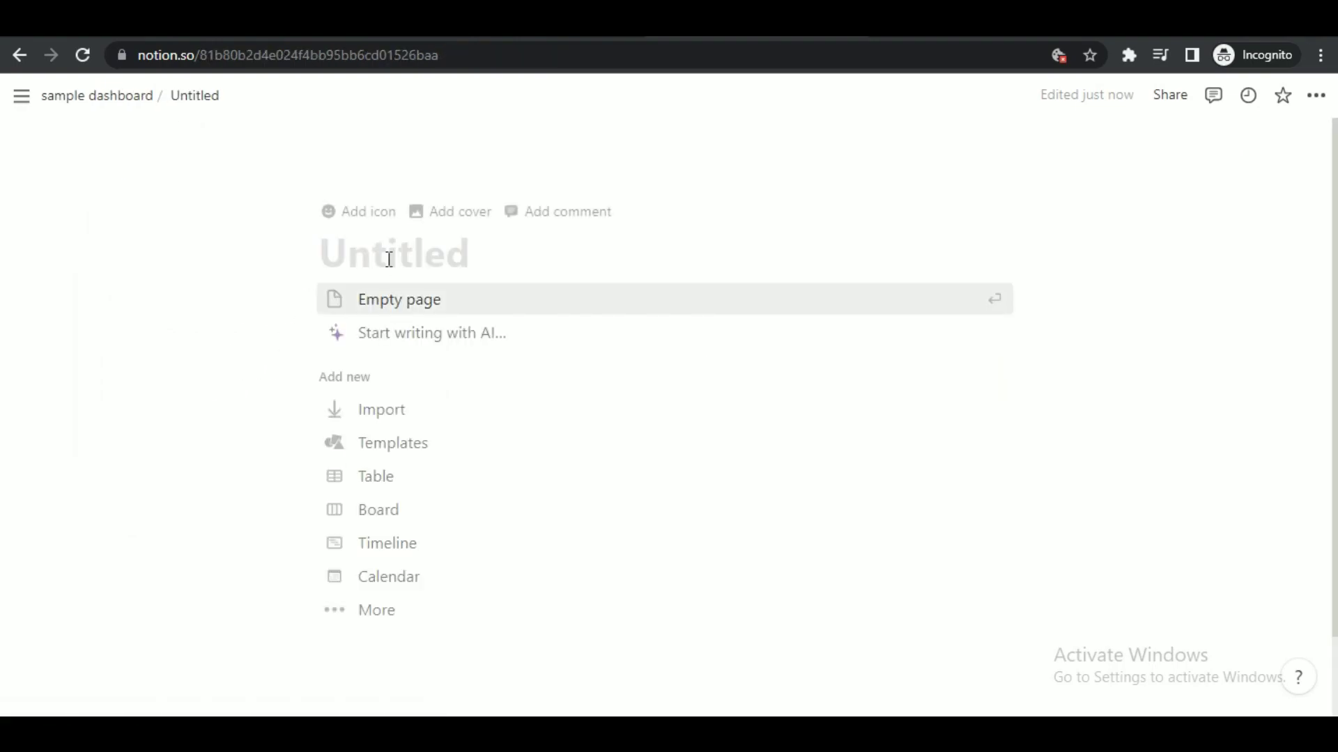
text(Work)
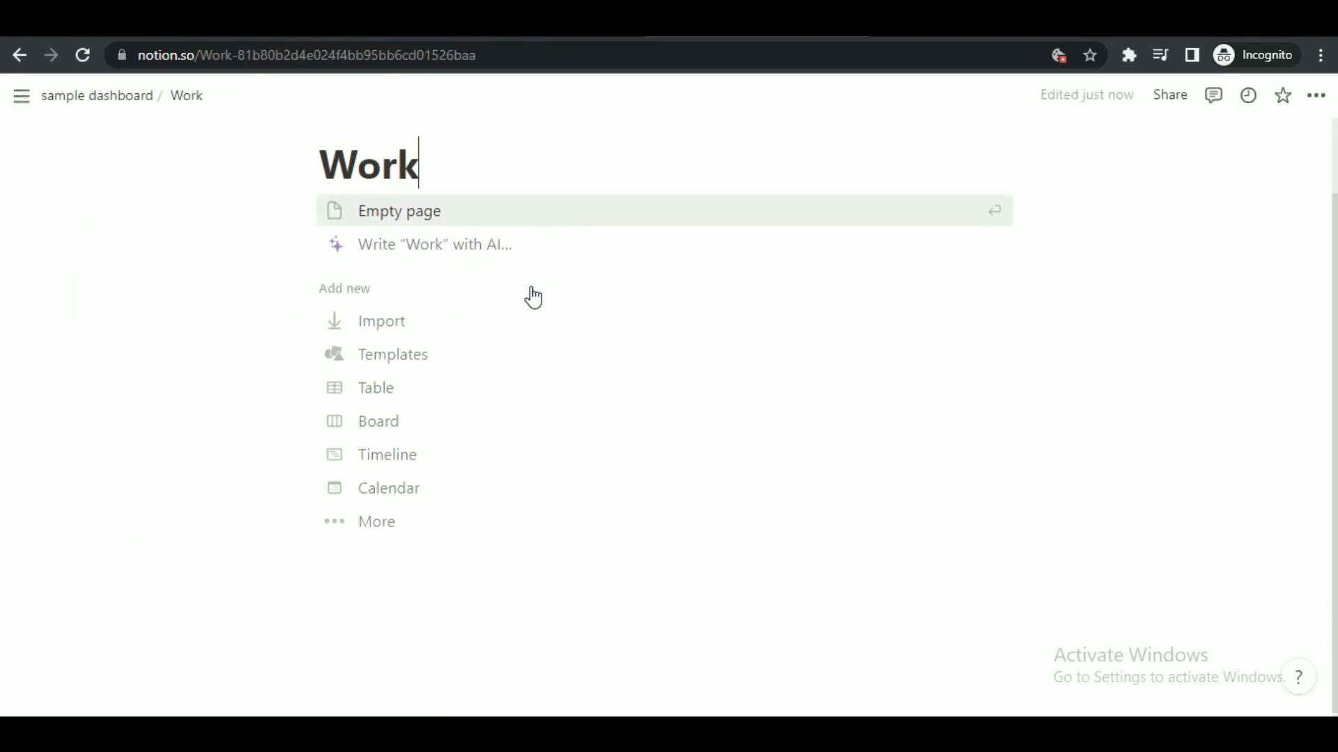
click(21, 66)
List To-Do List, Reading List and Recipes under Navigation and turn the selected lines into pages inside the Work page.
click(183, 561)
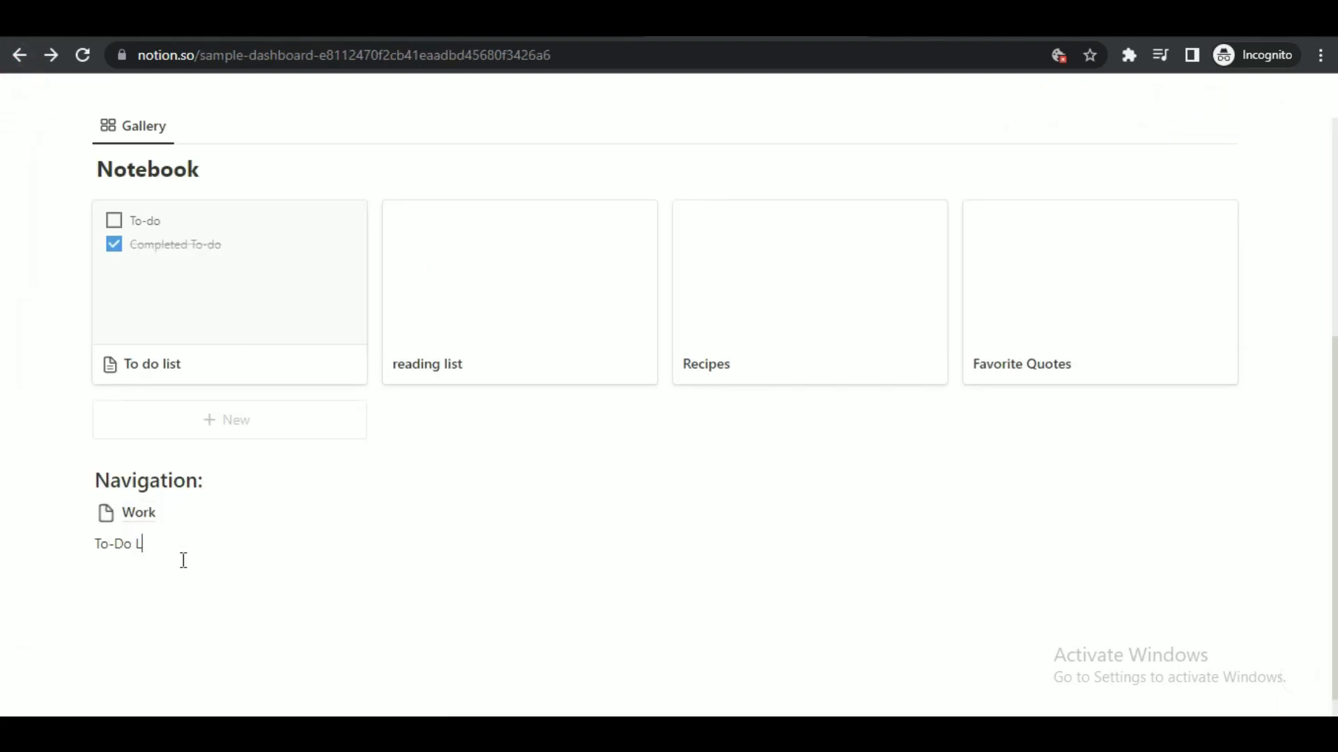
drag(184, 624, 111, 551)
right_click(111, 551)
click(170, 647)
drag(170, 647, 88, 580)
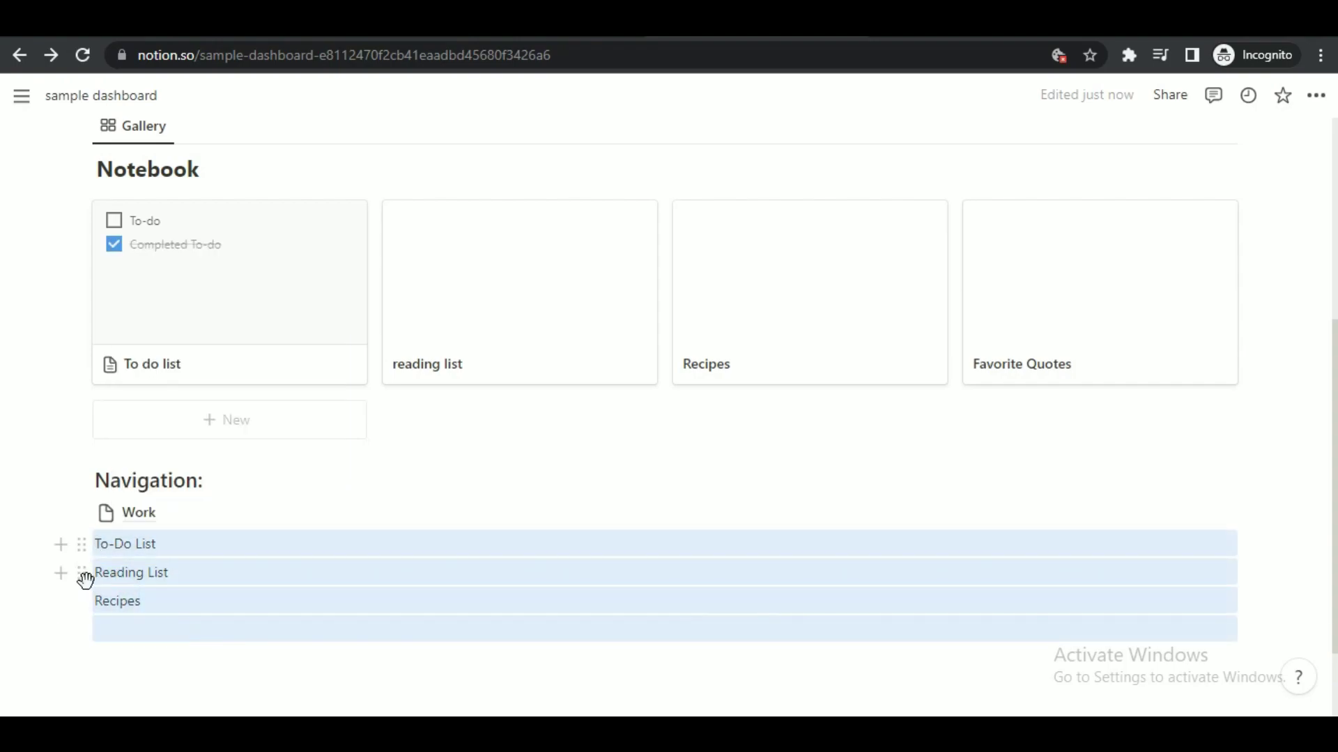
click(80, 544)
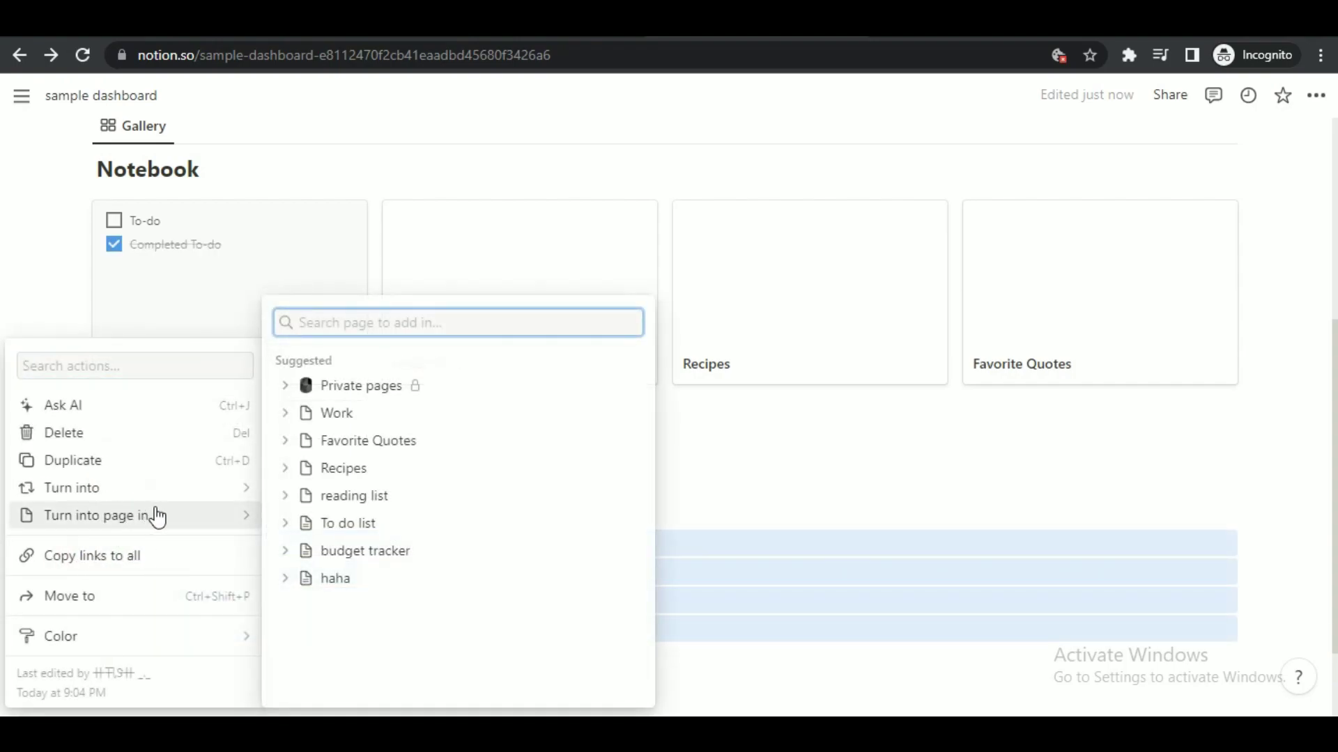
mouse_move(179, 496)
mouse_move(157, 533)
click(359, 418)
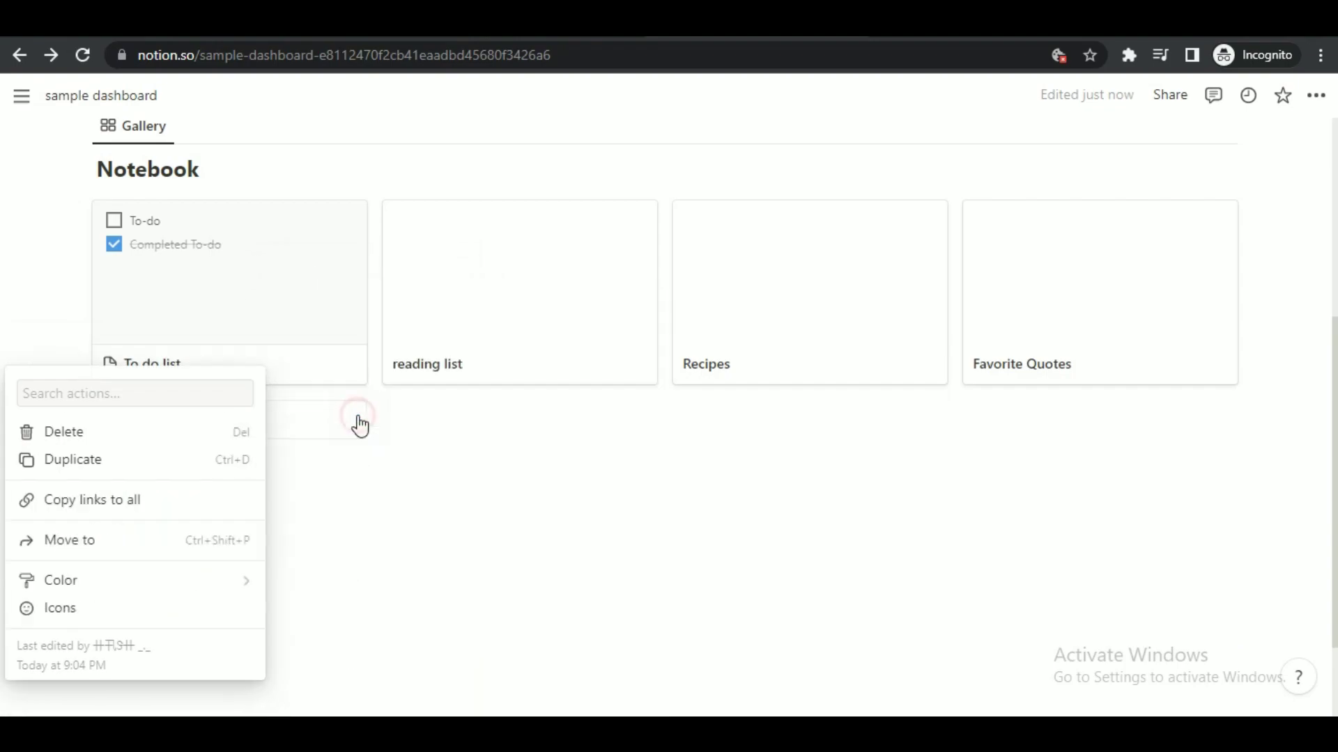
Remove the newly converted page links below Work from the Navigation section.
drag(176, 675, 127, 555)
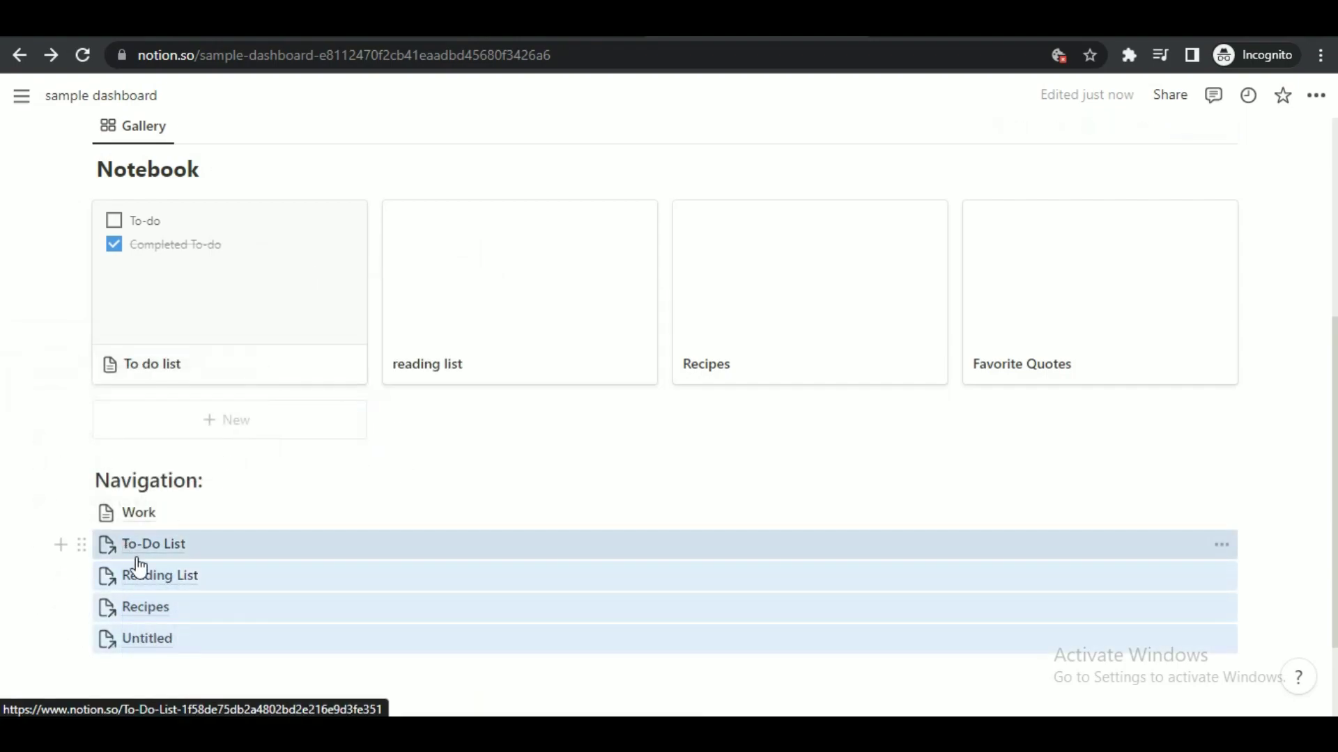
right_click(136, 556)
click(163, 678)
click(80, 546)
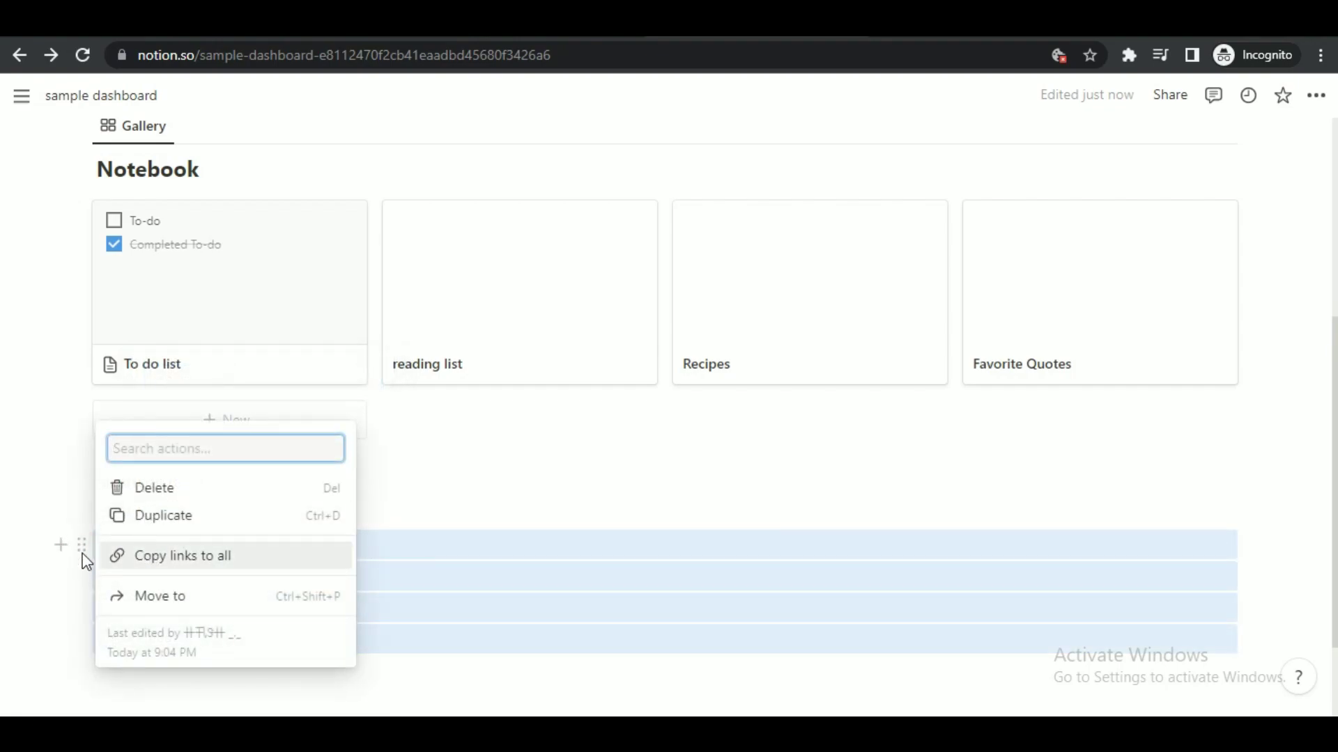
Add a Heading 1 reading "Weekly Report:" below the Navigation section.
click(156, 678)
text(/)
click(200, 444)
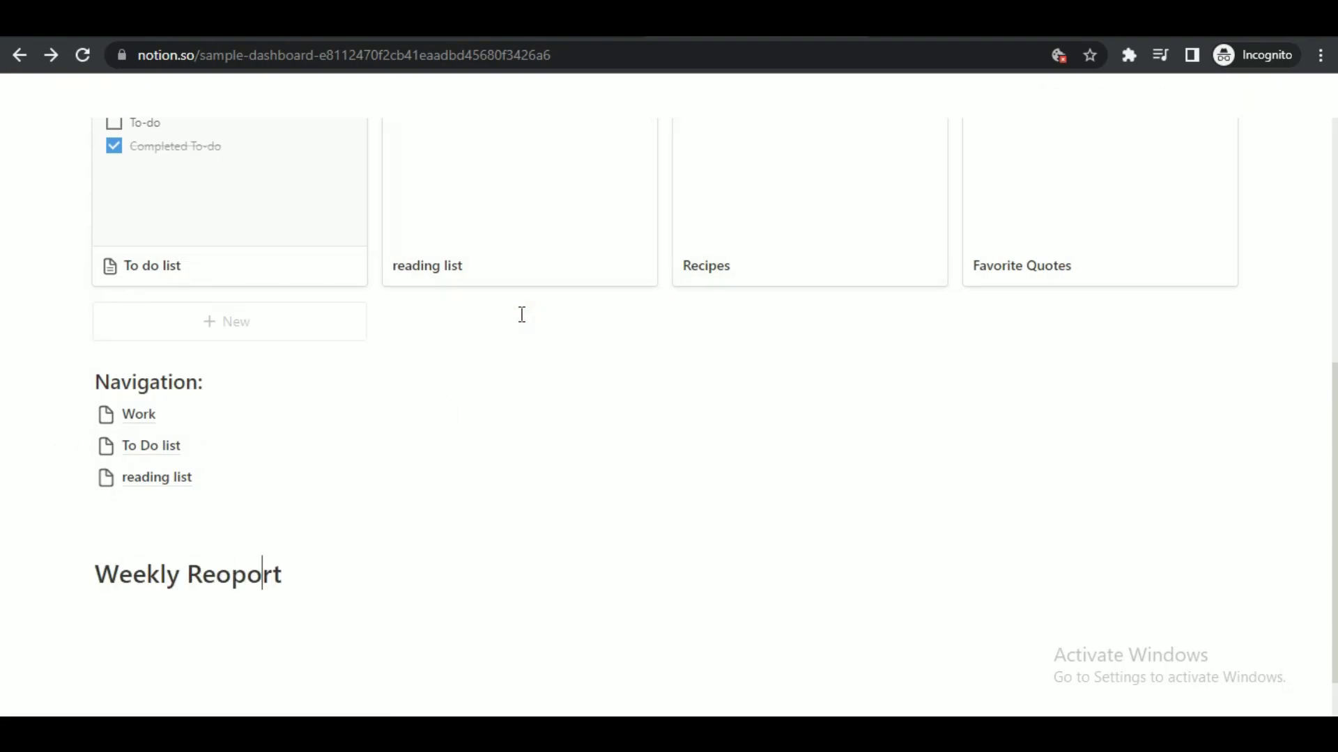
click(287, 572)
scroll(307, 589, down, 1)
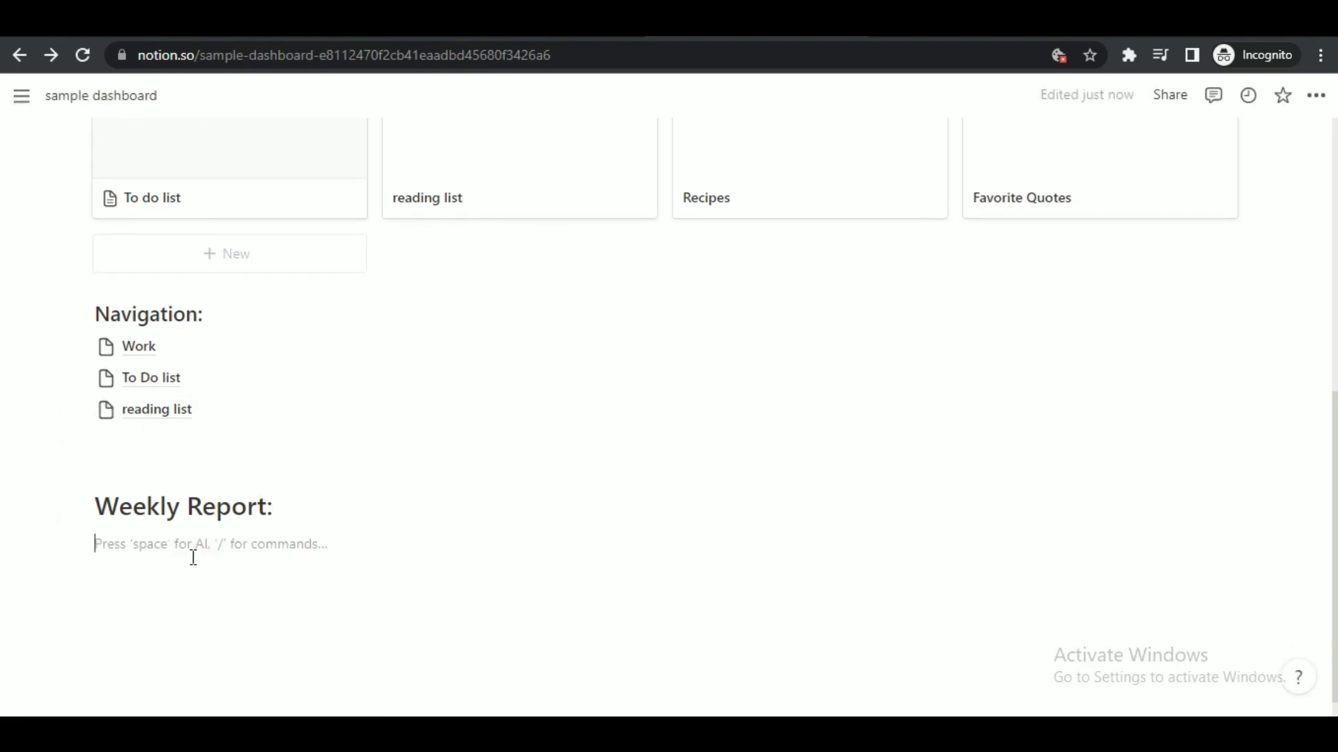
Add a Heading 2 reading "Monday" under the Weekly Report heading.
text(/)
scroll(243, 481, down, 3)
click(200, 521)
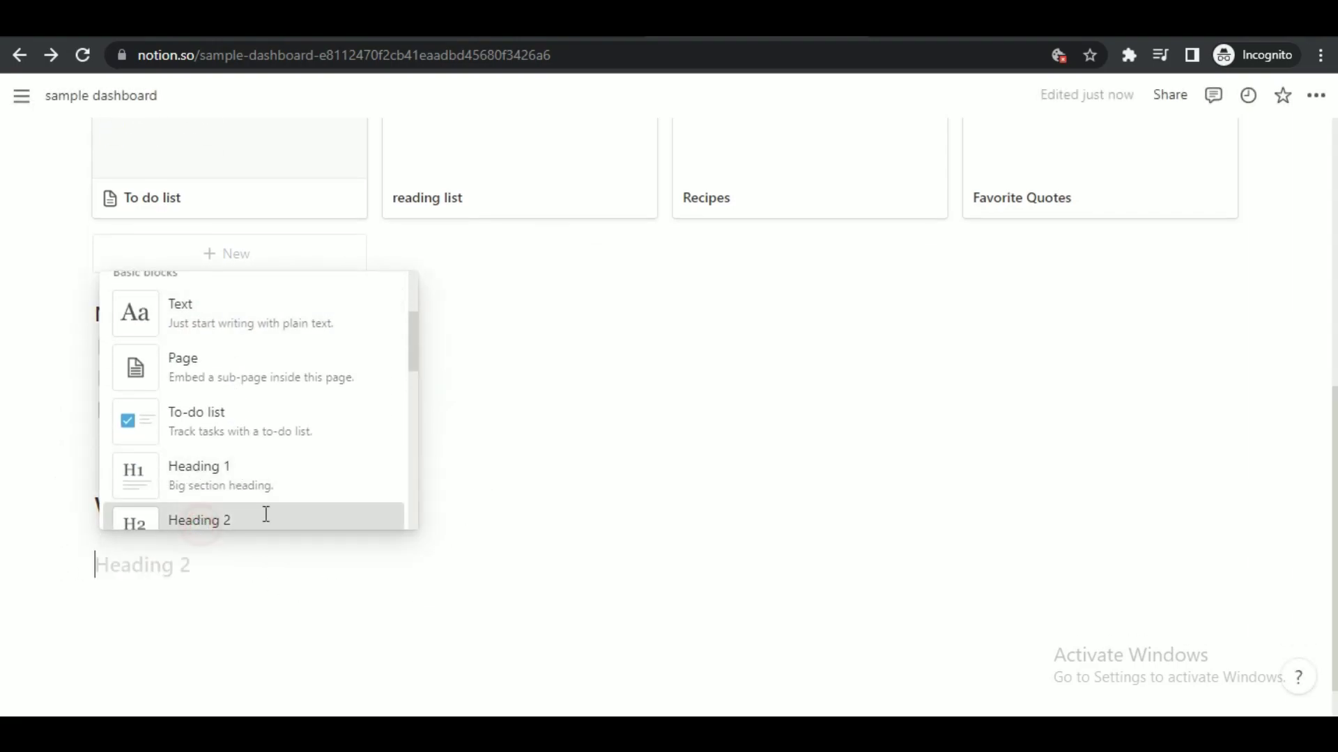
text(m)
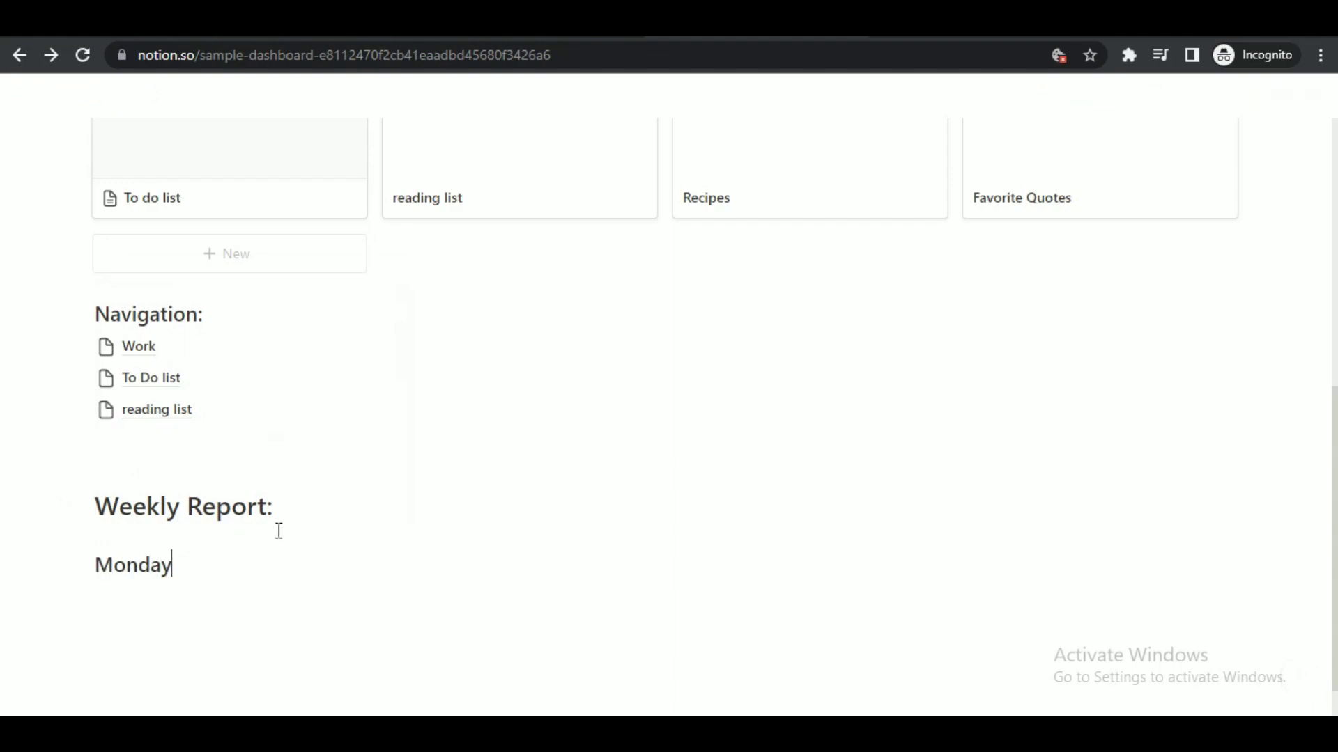
Give the Work page under Navigation the diagonal up-left arrow icon.
click(105, 347)
click(97, 382)
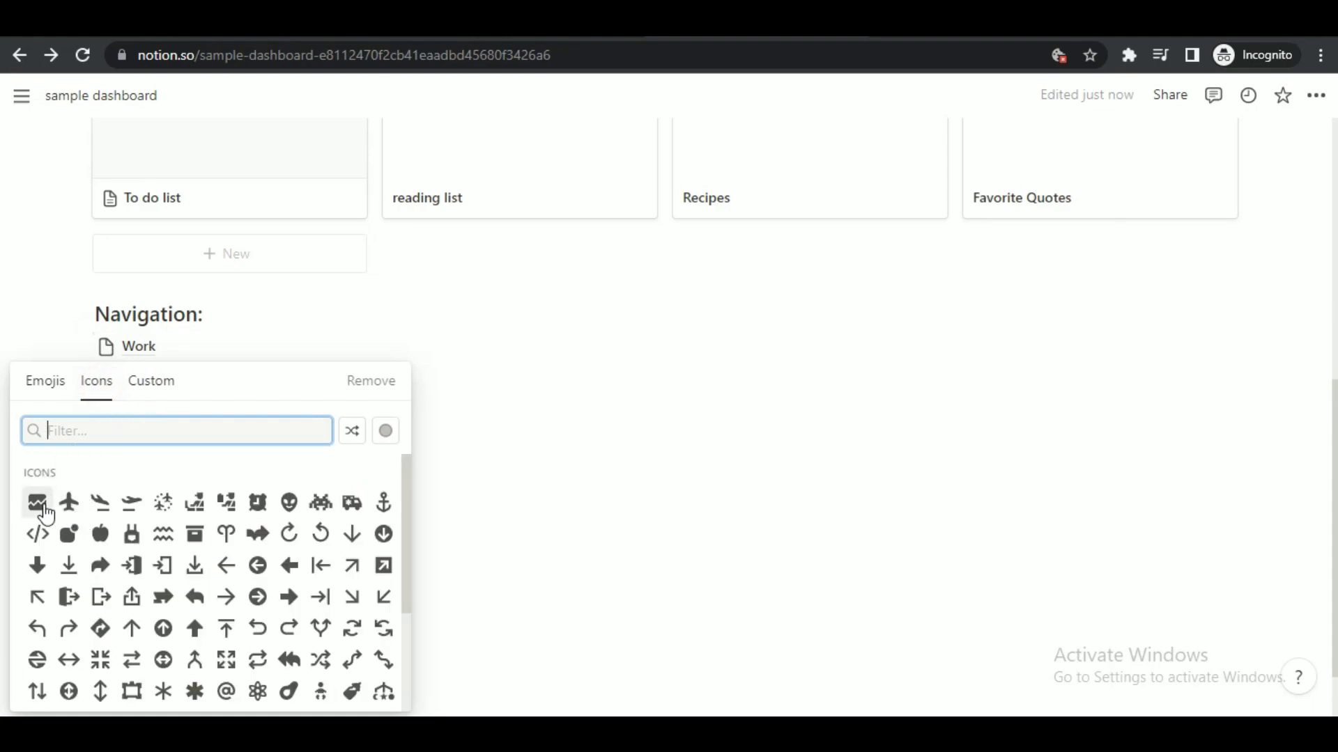
click(164, 534)
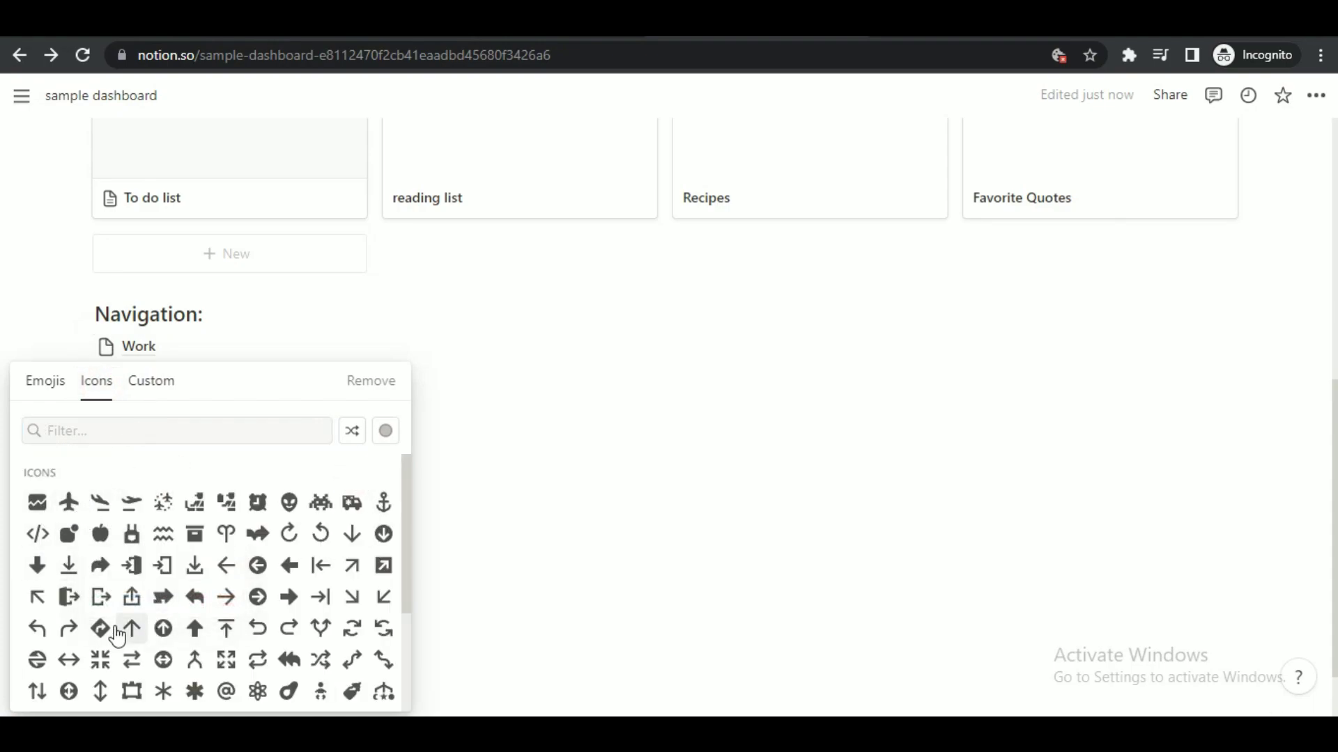
click(43, 604)
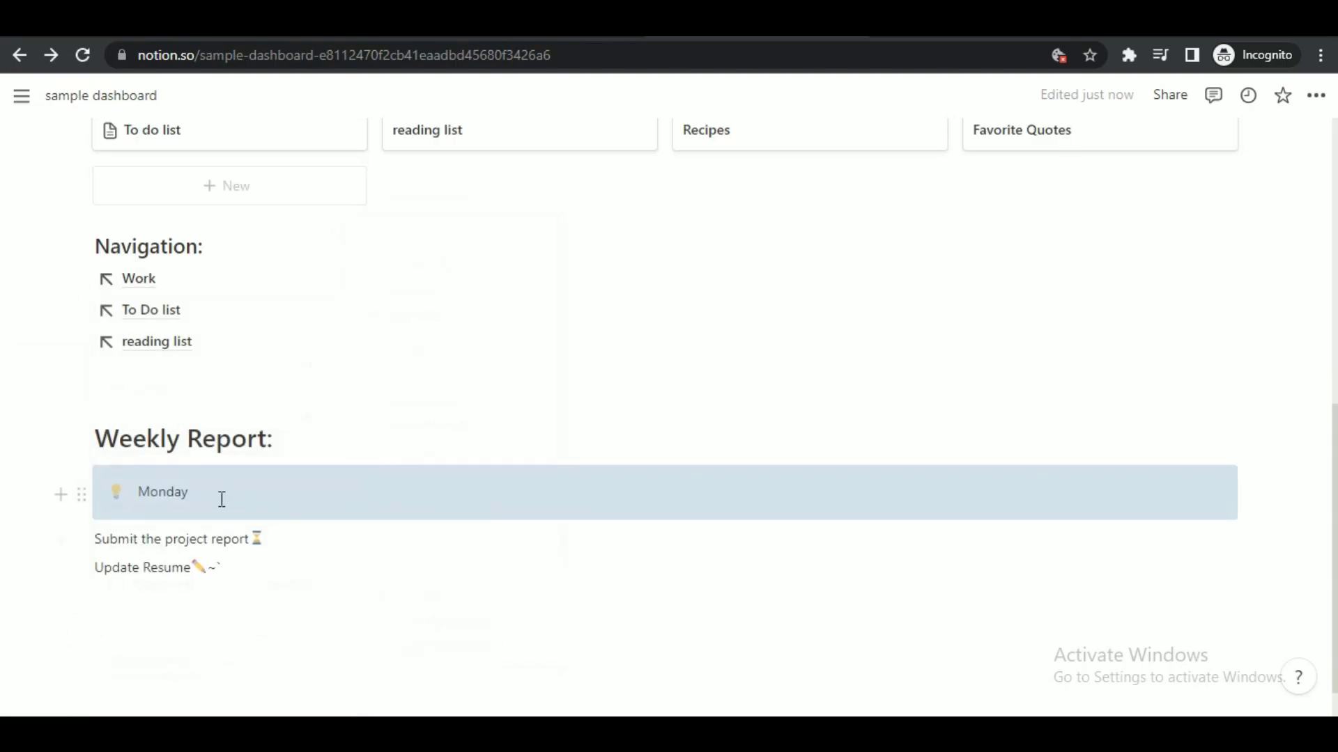
Duplicate the Monday callout with its two task lines and place the copy beside the original as a second column.
click(223, 492)
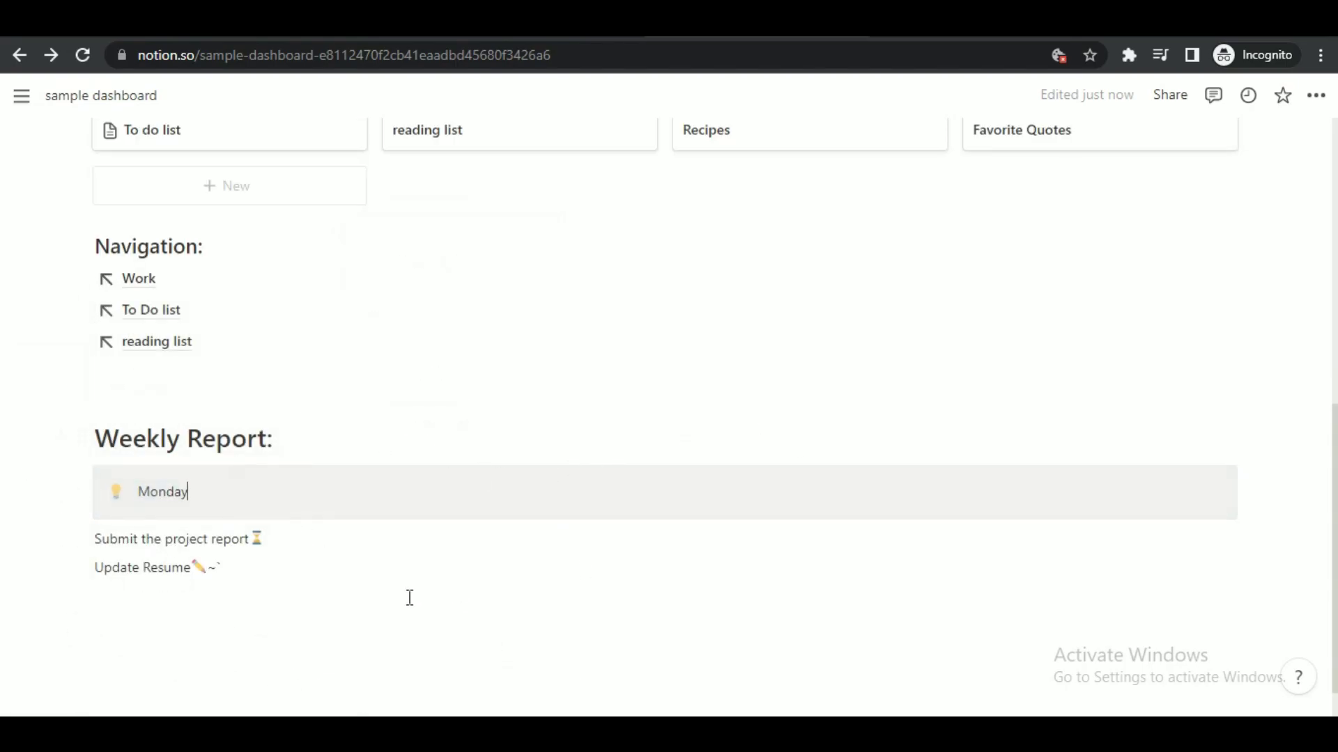
key(Escape)
key(shift+Down)
key(shift+Down)
key(ctrl+d)
drag(82, 555, 1227, 369)
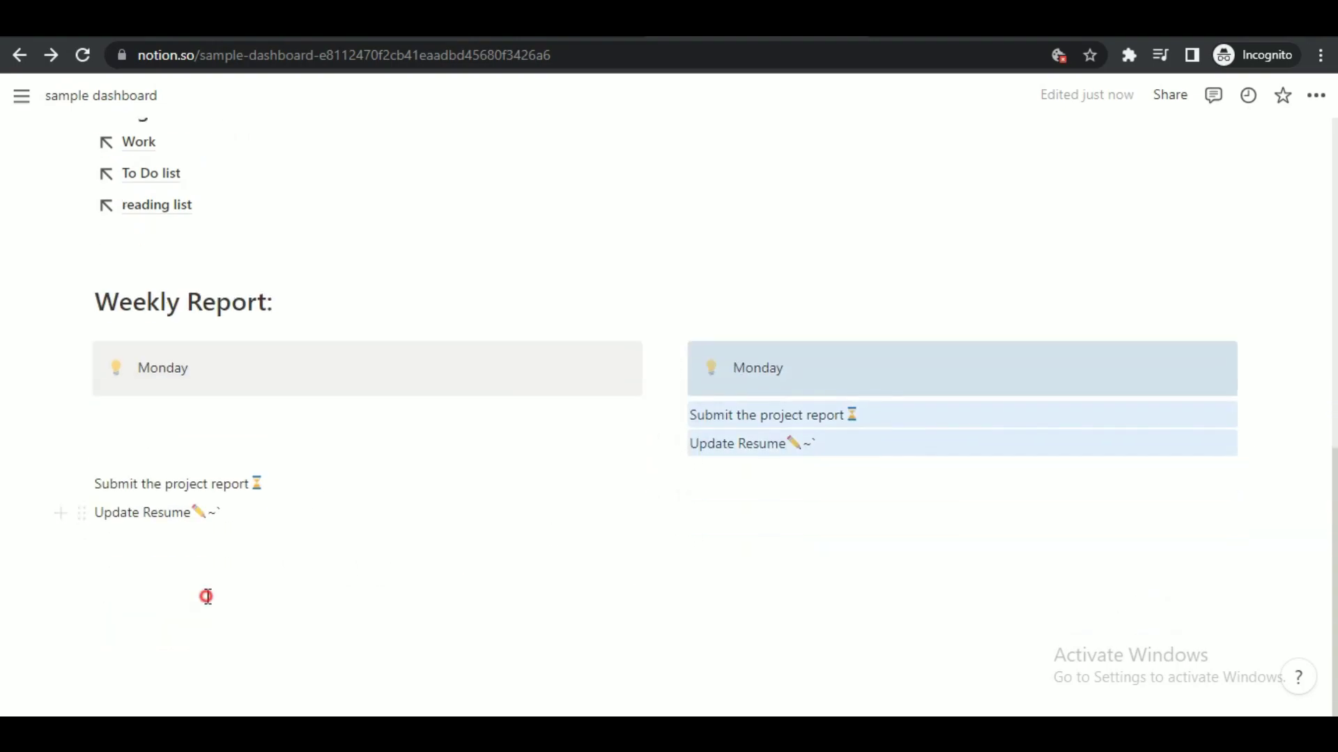
Duplicate the two Monday columns to form a row of four, and duplicate the first three columns of that row.
drag(911, 547, 294, 375)
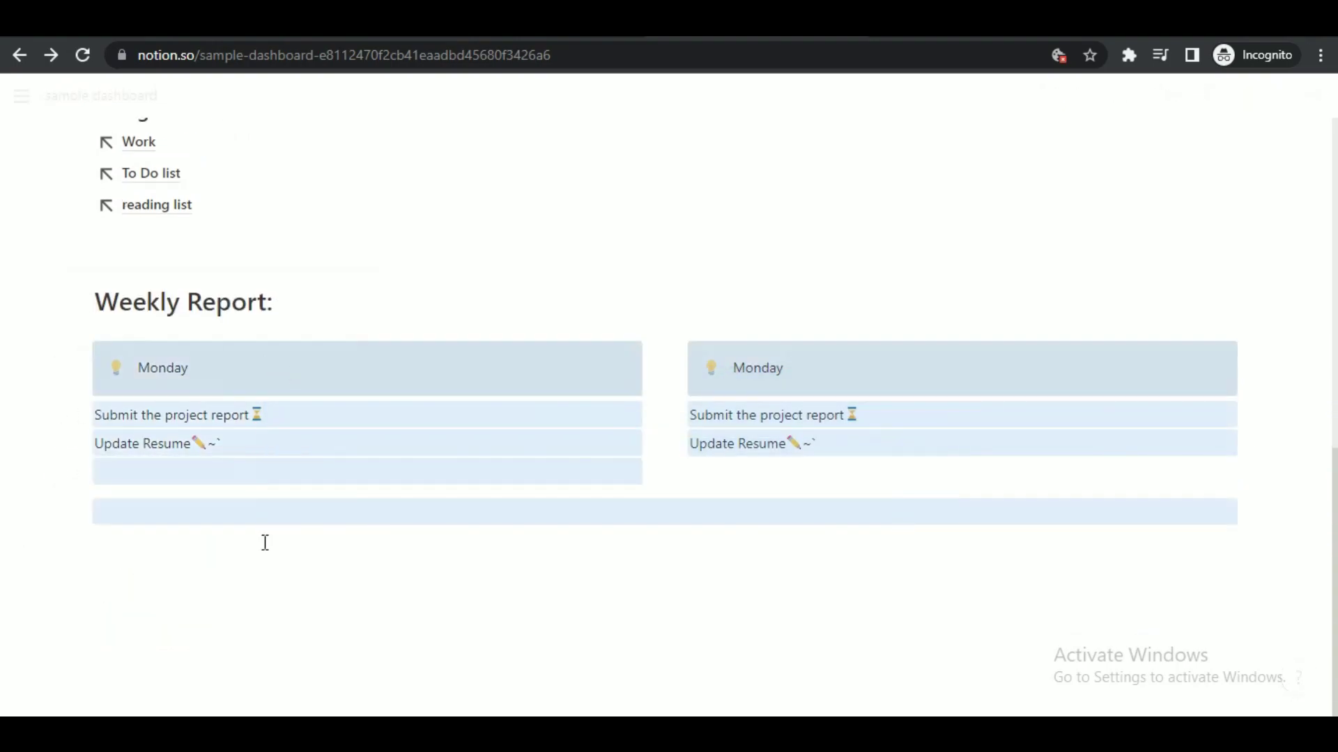
key(ctrl+d)
drag(115, 542, 1226, 376)
drag(875, 516, 1238, 390)
drag(78, 338, 893, 510)
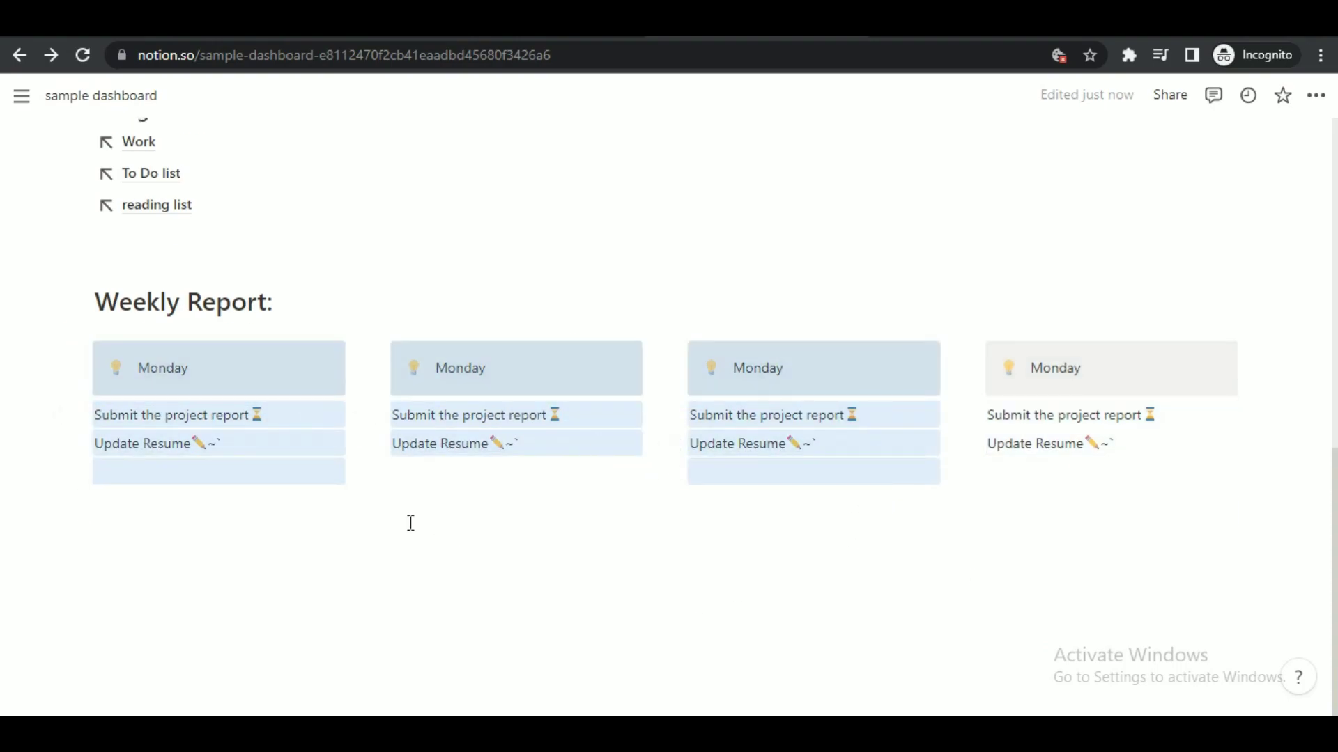
key(ctrl+d)
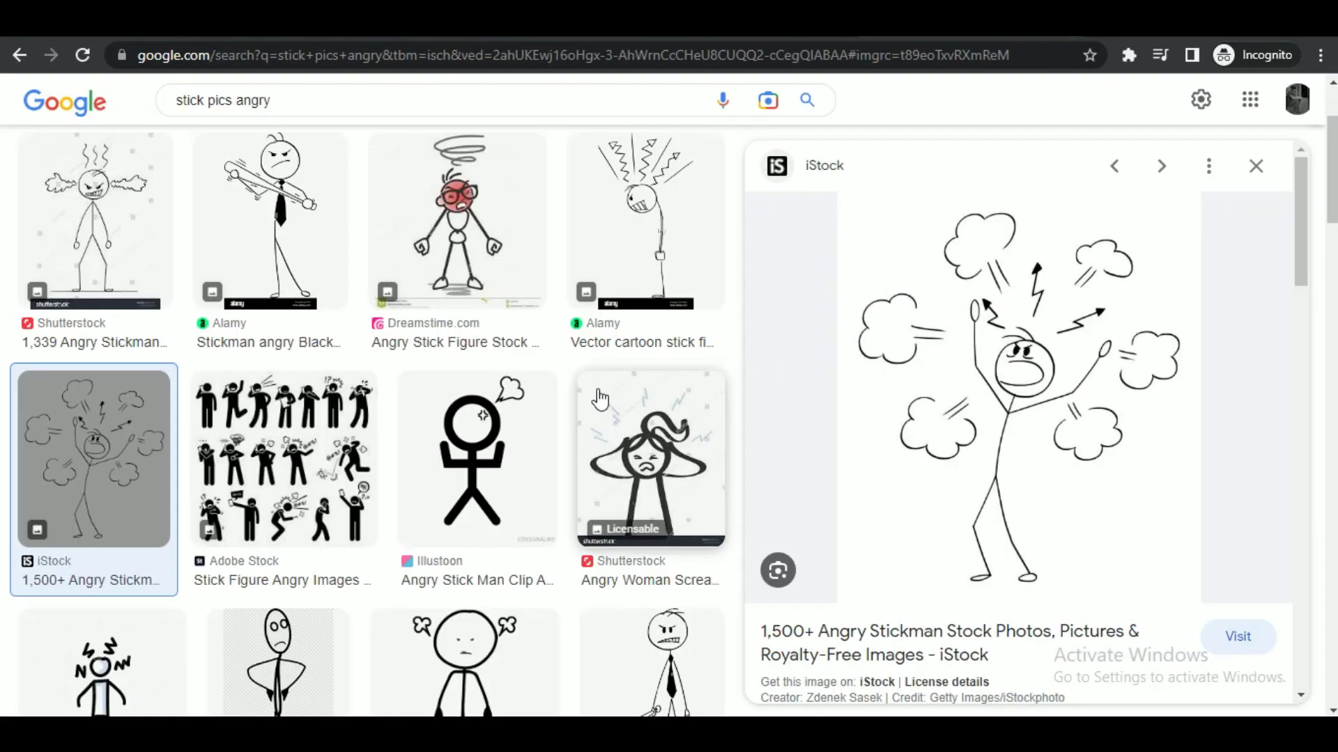
Switch to Google Images, pick the PresenterMedia angry line figure and place it in the dashboard beside the second row of Monday columns.
scroll(438, 493, down, 3)
click(438, 493)
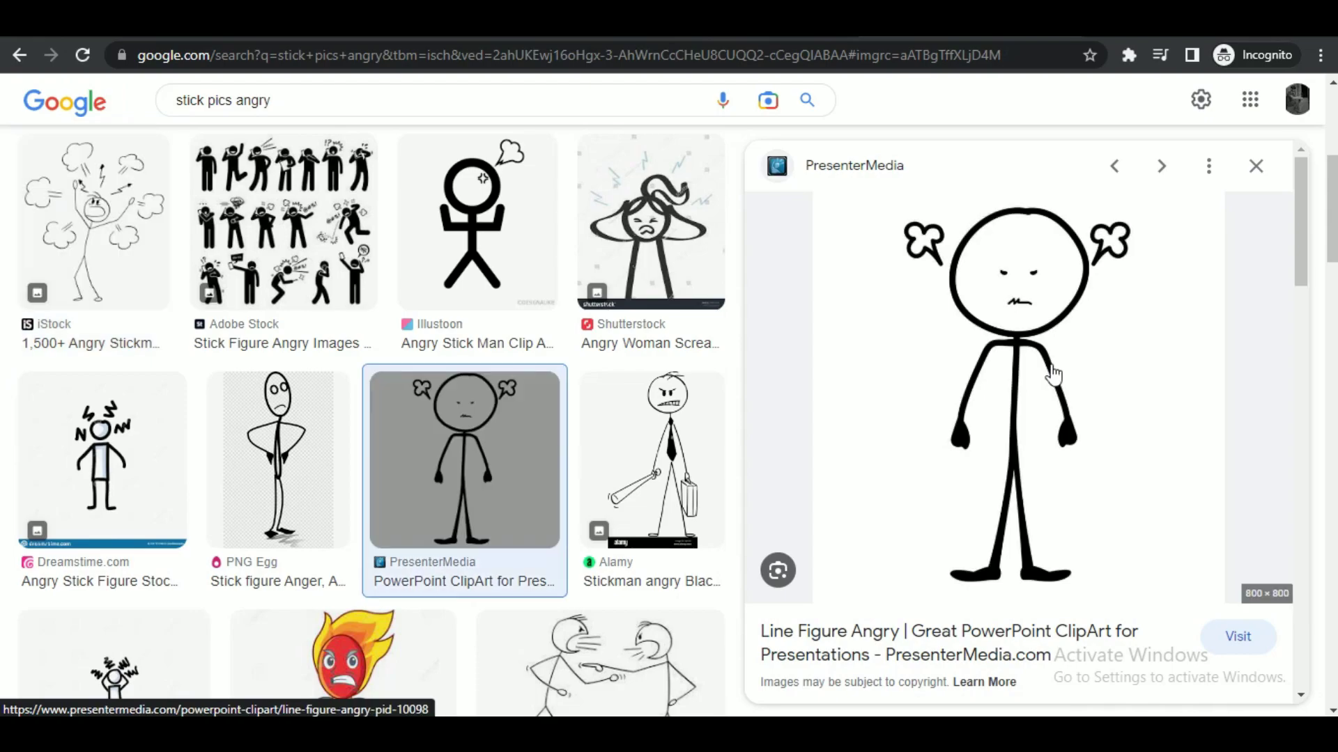
drag(1053, 374, 1265, 571)
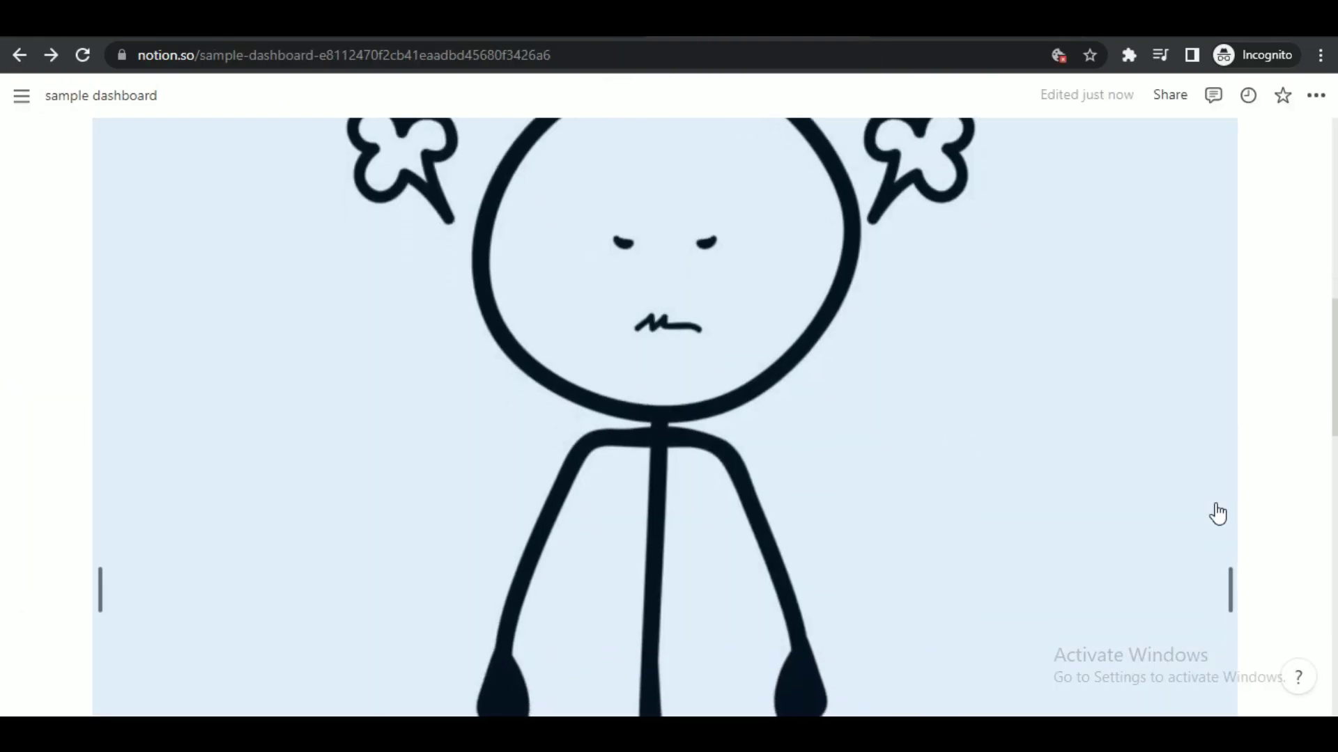
scroll(839, 418, down, 15)
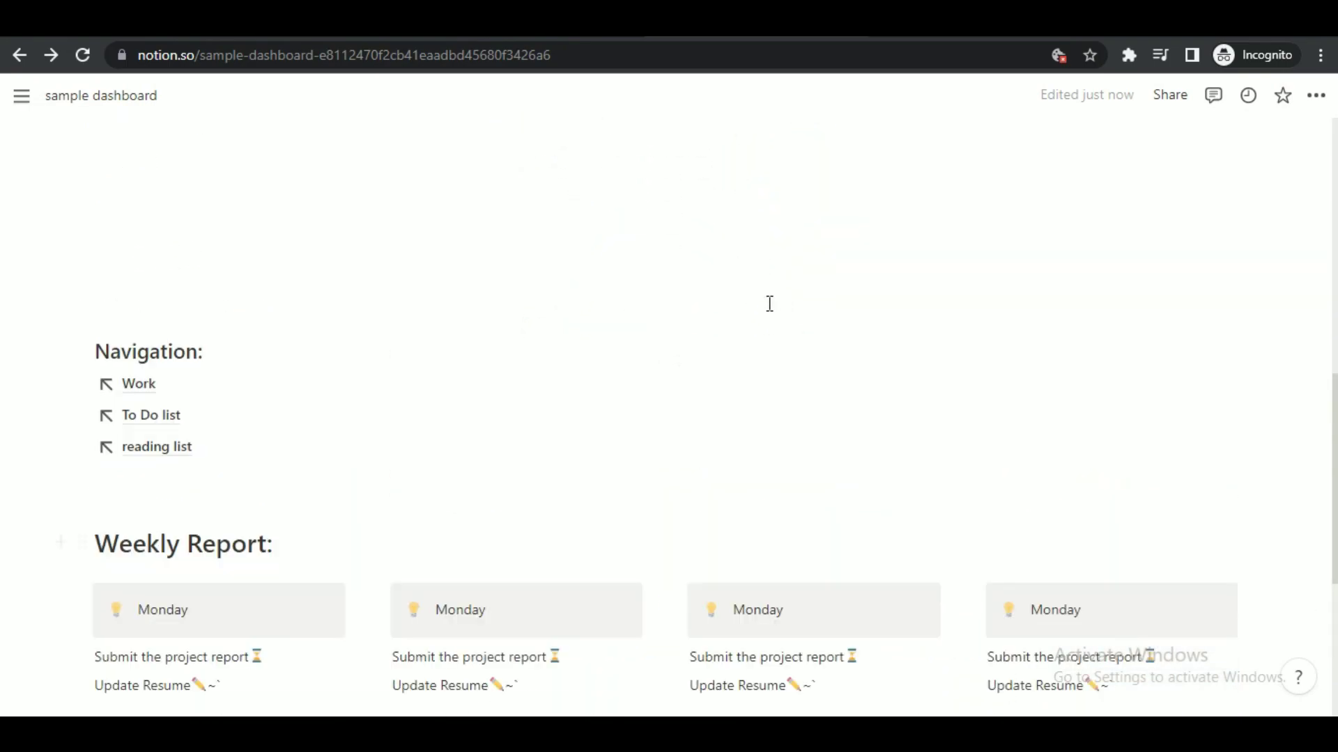
scroll(769, 314, up, 4)
drag(686, 344, 1033, 535)
Rename the six copied Monday callouts to Tuesday, Wednesday, Thursday, Friday, Saturday and Sunday.
double_click(747, 190)
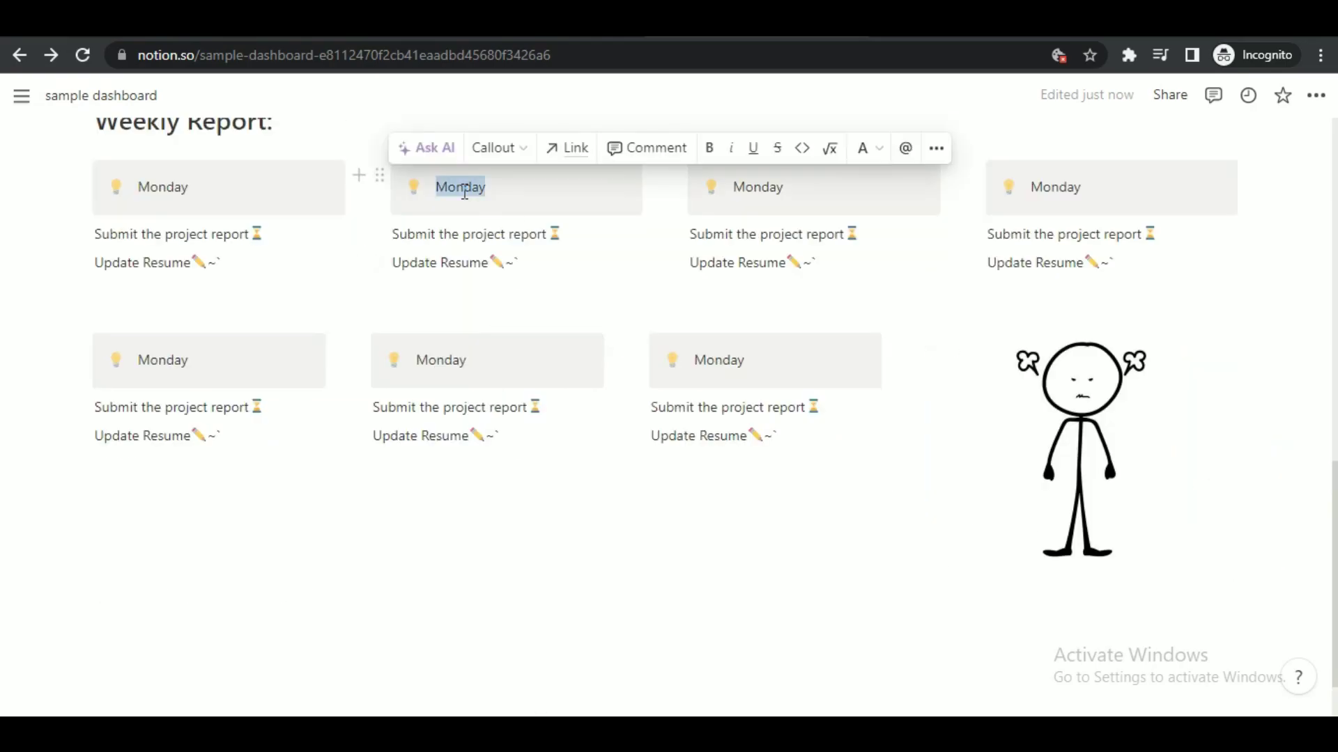
double_click(1052, 187)
text(Thus)
double_click(163, 360)
text(Friday)
double_click(441, 360)
text(Saturday)
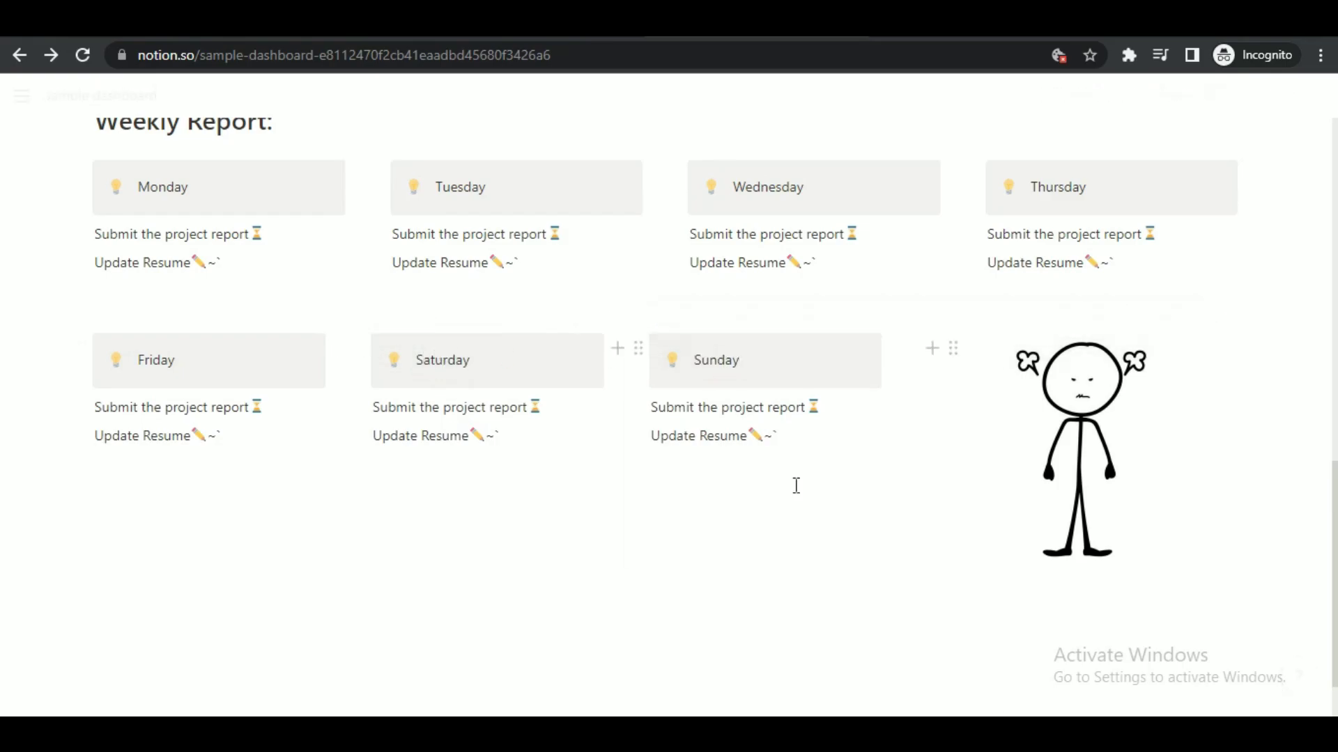
Turn the "Update Resume" line under Sunday into a to-do list item.
drag(650, 438, 774, 442)
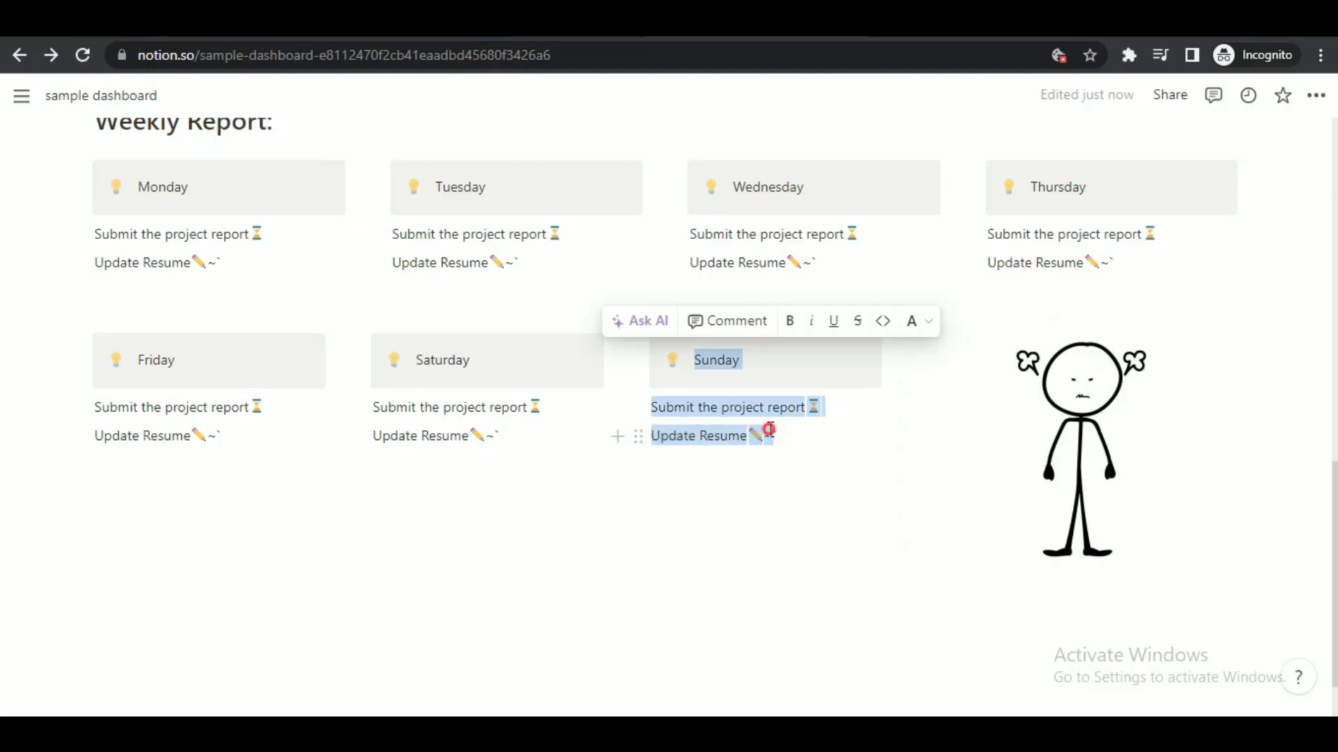
click(638, 436)
mouse_move(568, 393)
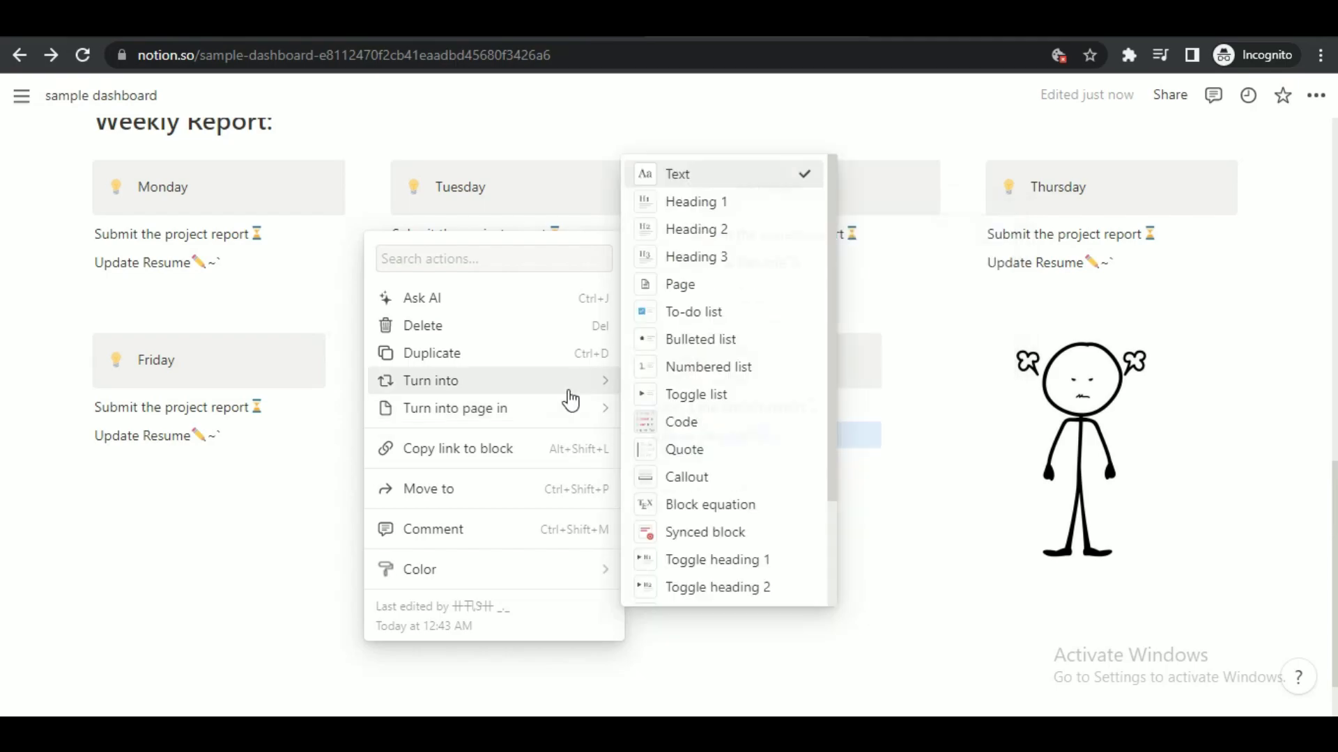
scroll(721, 404, down, 2)
scroll(714, 474, up, 2)
click(691, 311)
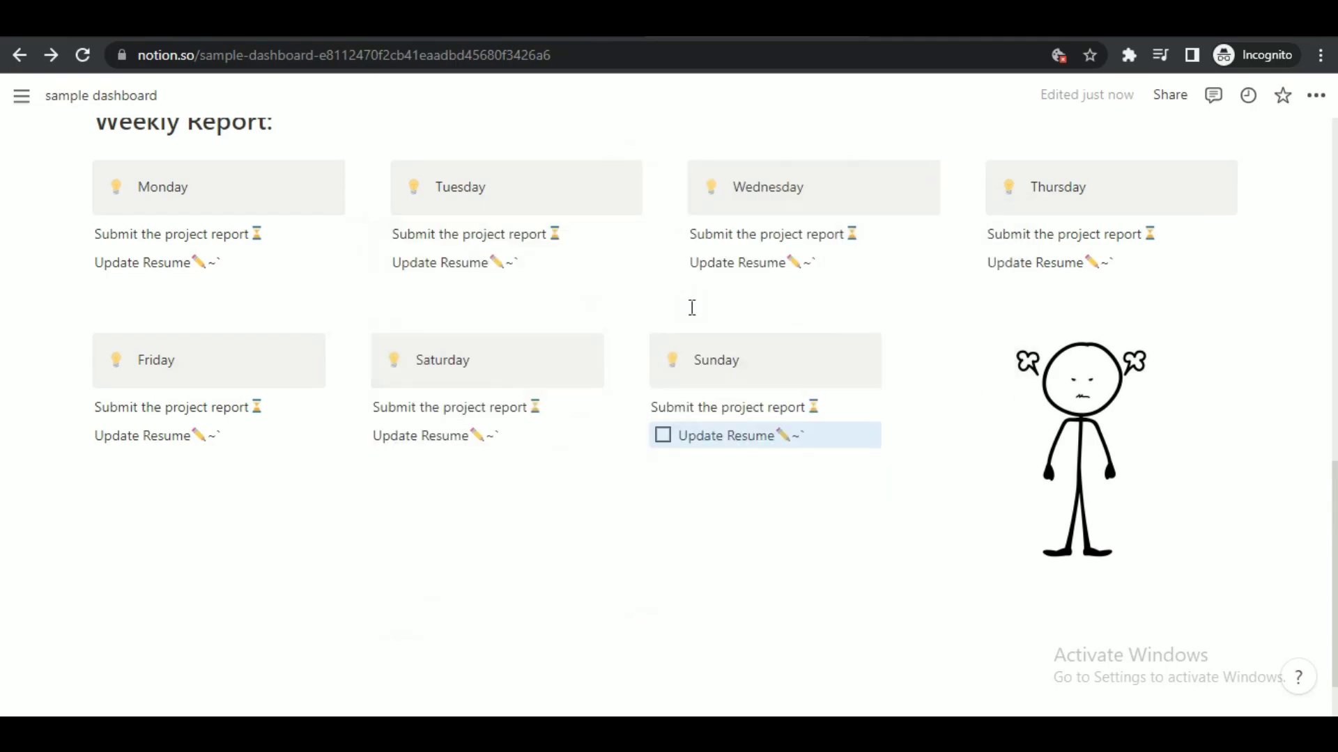
Turn the "Submit the project report" line under Saturday into a to-do list item.
double_click(540, 409)
click(359, 408)
mouse_move(150, 349)
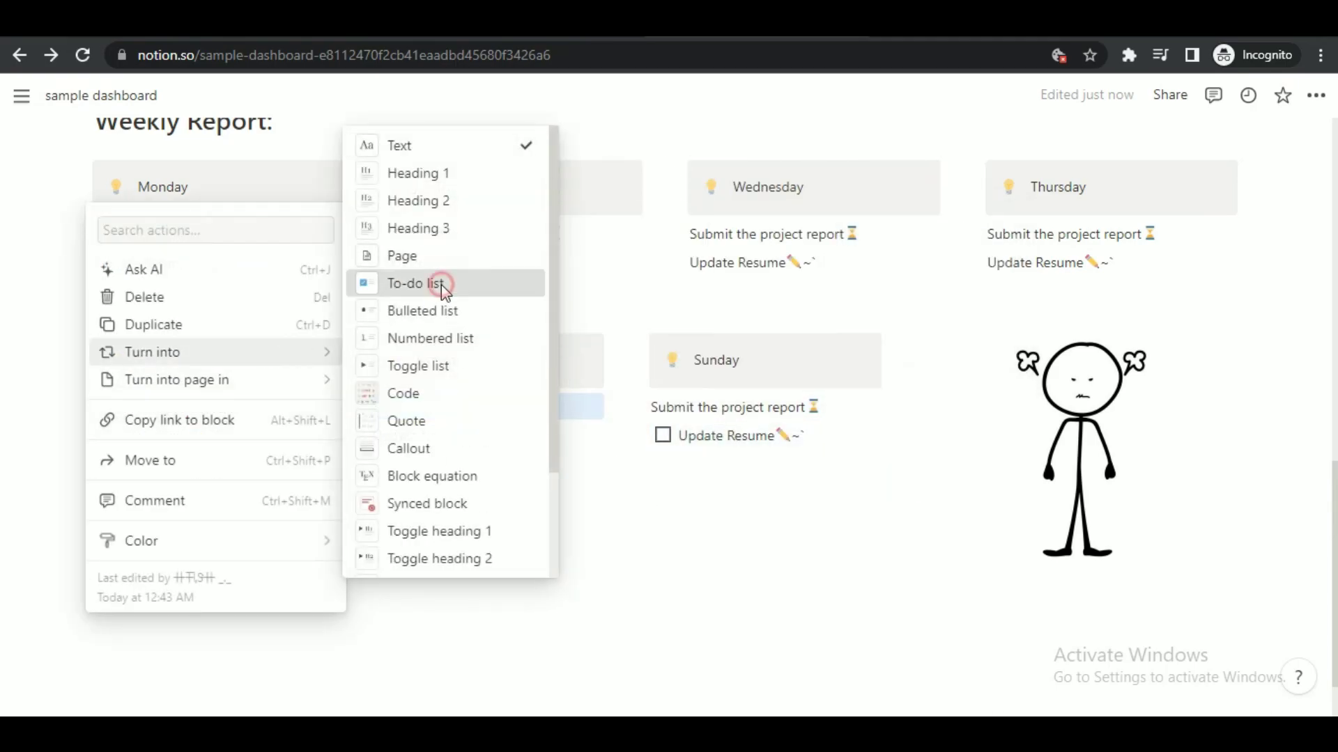
click(388, 284)
Insert a Calendar view below the weekly report, with a new database as its data source.
scroll(191, 516, down, 1)
click(190, 516)
text(/)
scroll(277, 356, down, 10)
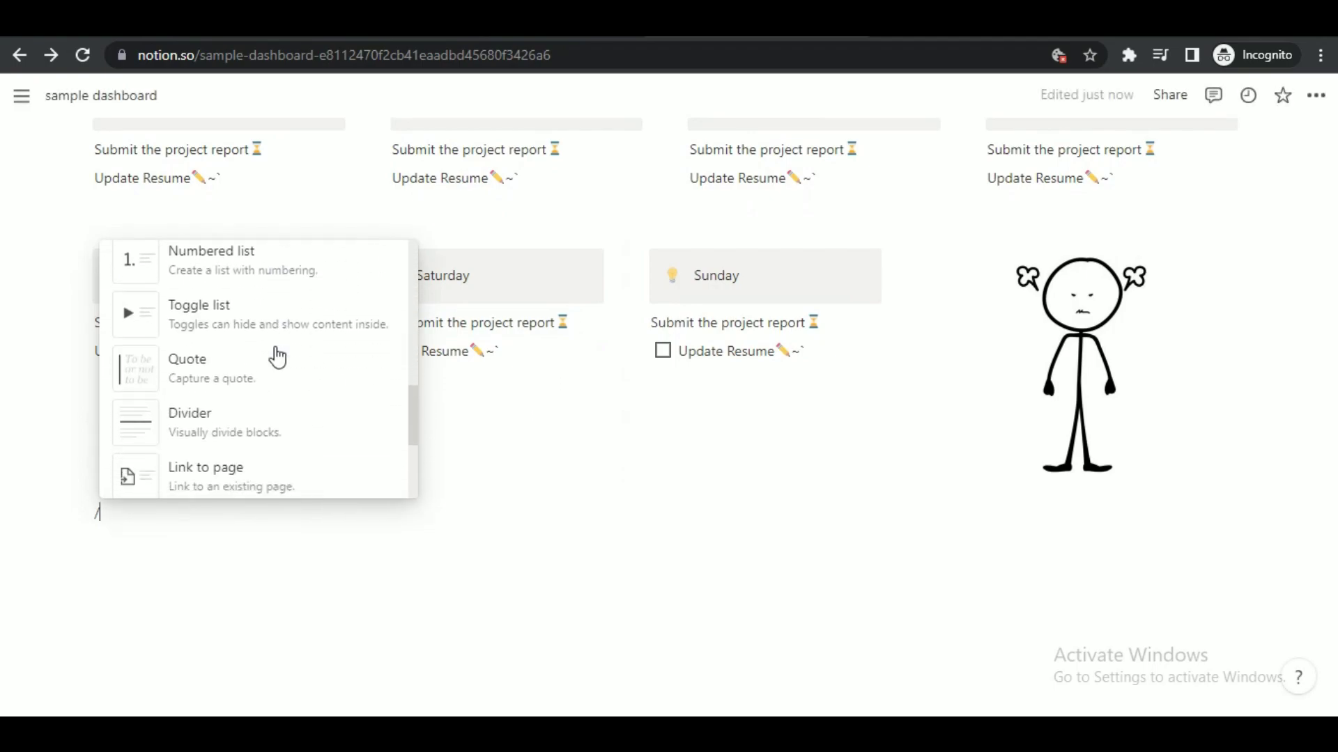
scroll(277, 357, up, 3)
scroll(413, 417, down, 6)
click(240, 376)
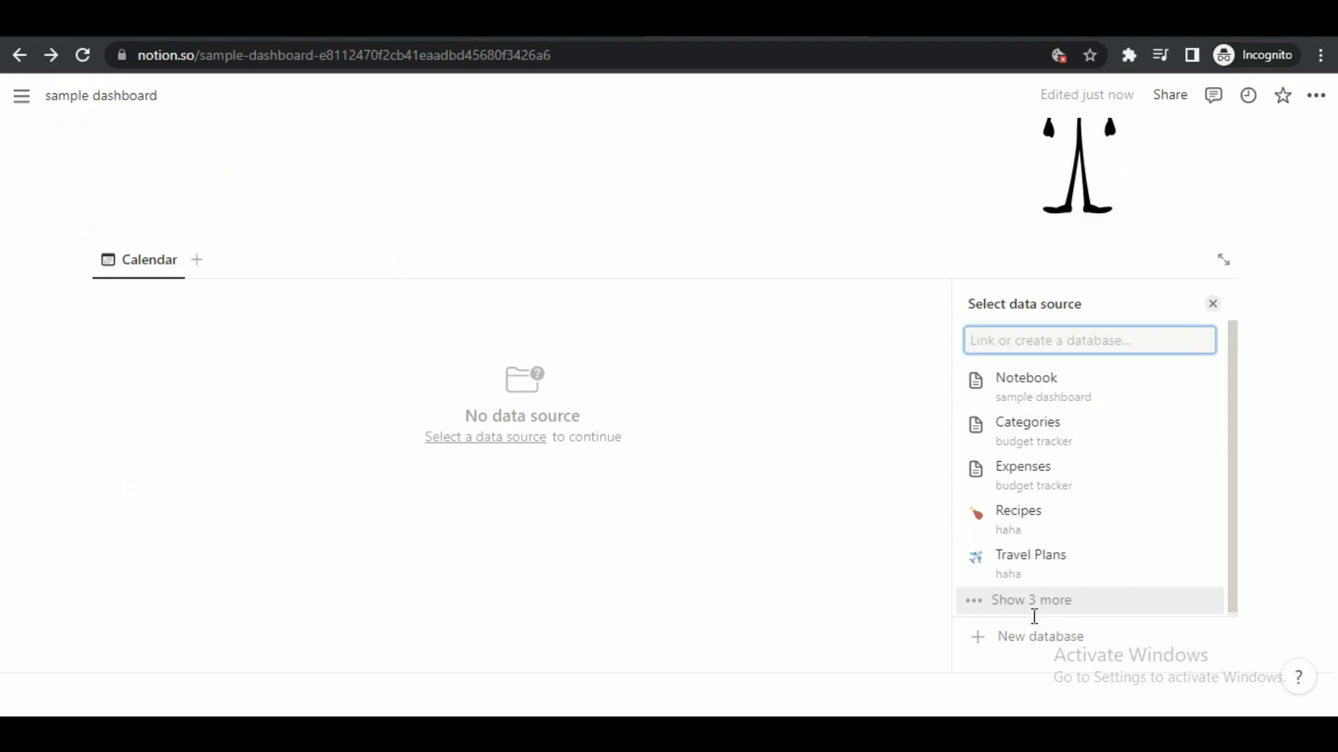
click(1024, 636)
Rename the calendar's view to "Calendar" and title its database "Events".
scroll(697, 492, down, 3)
scroll(183, 209, up, 3)
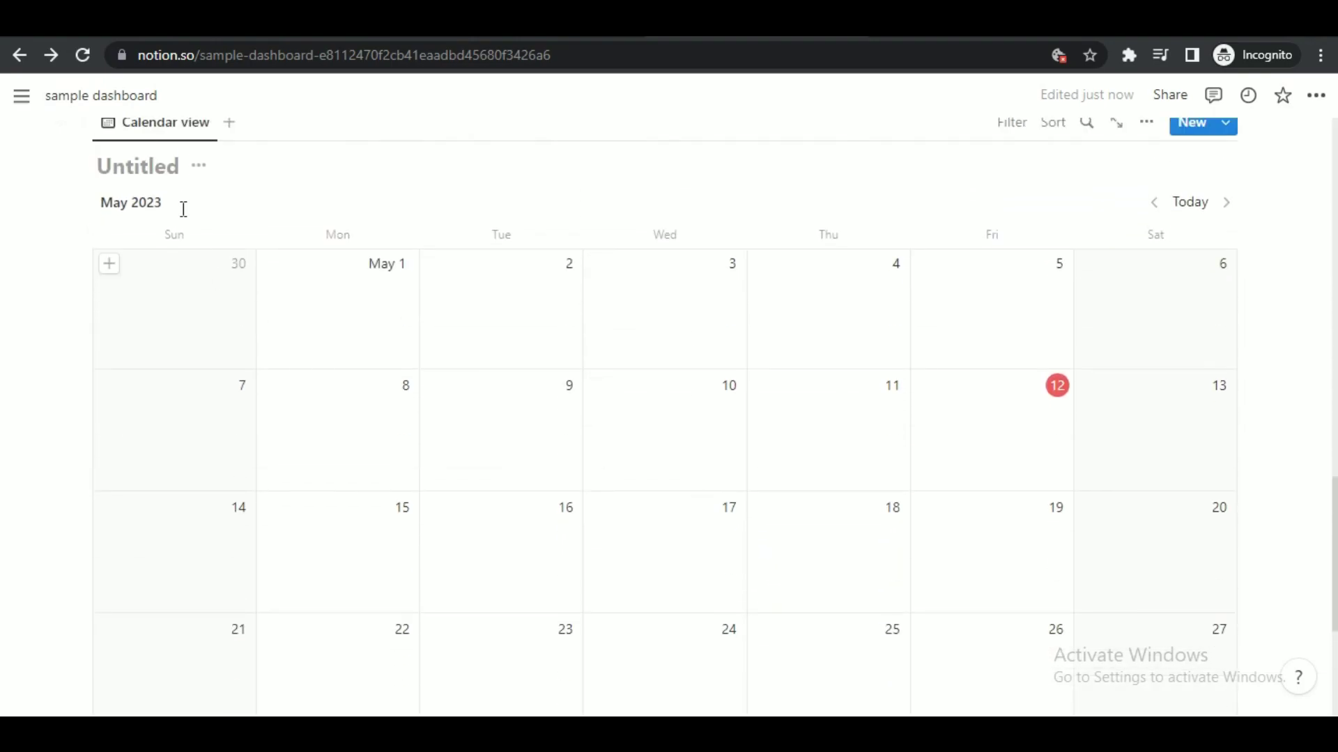
scroll(168, 166, up, 2)
click(185, 200)
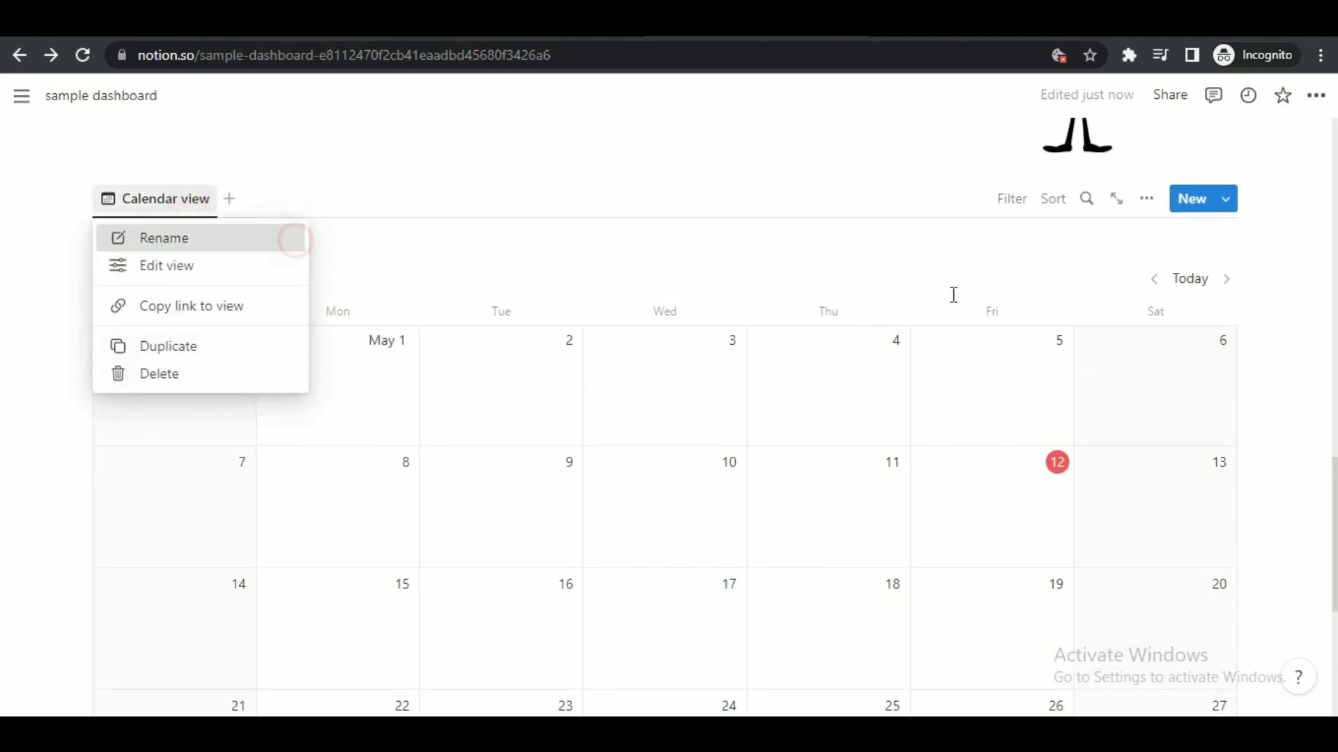
click(295, 240)
click(1213, 243)
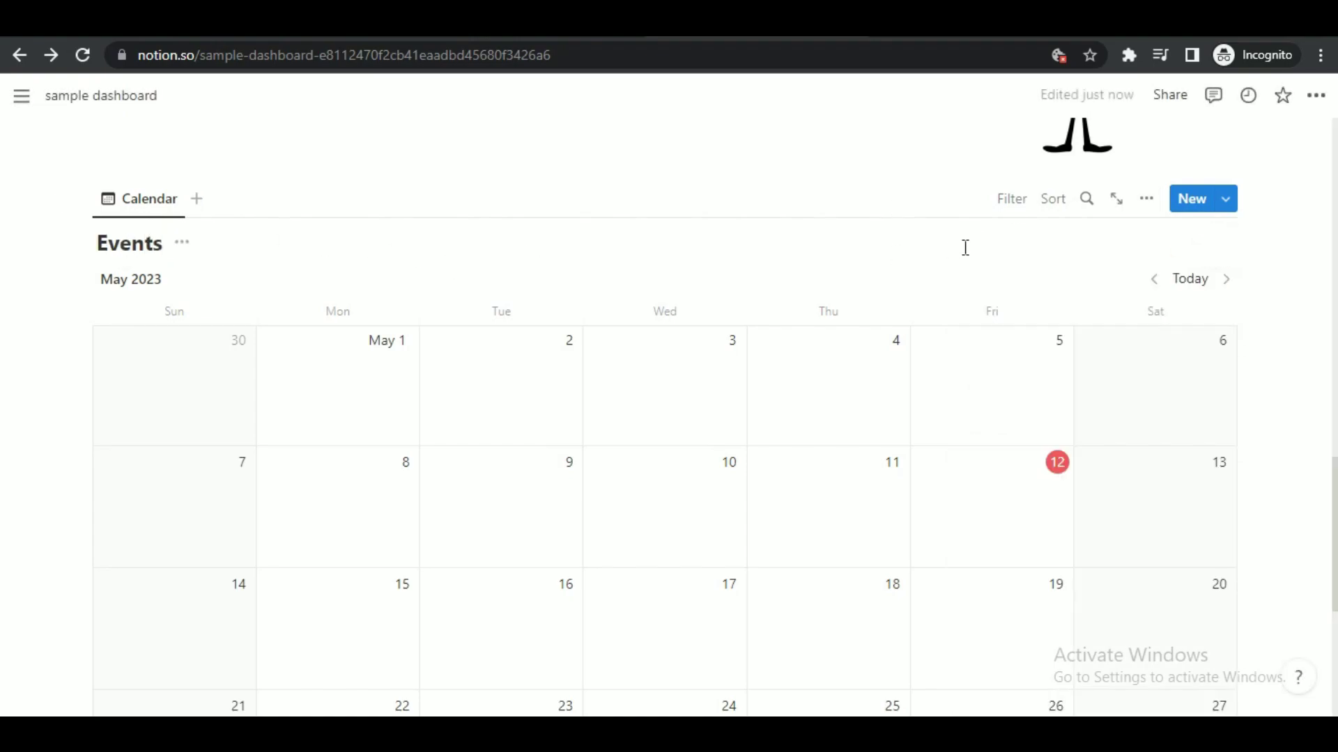
Add an event for the person's birthday on May 10, 2023 in the Events calendar and return to the dashboard.
scroll(701, 436, down, 2)
click(598, 364)
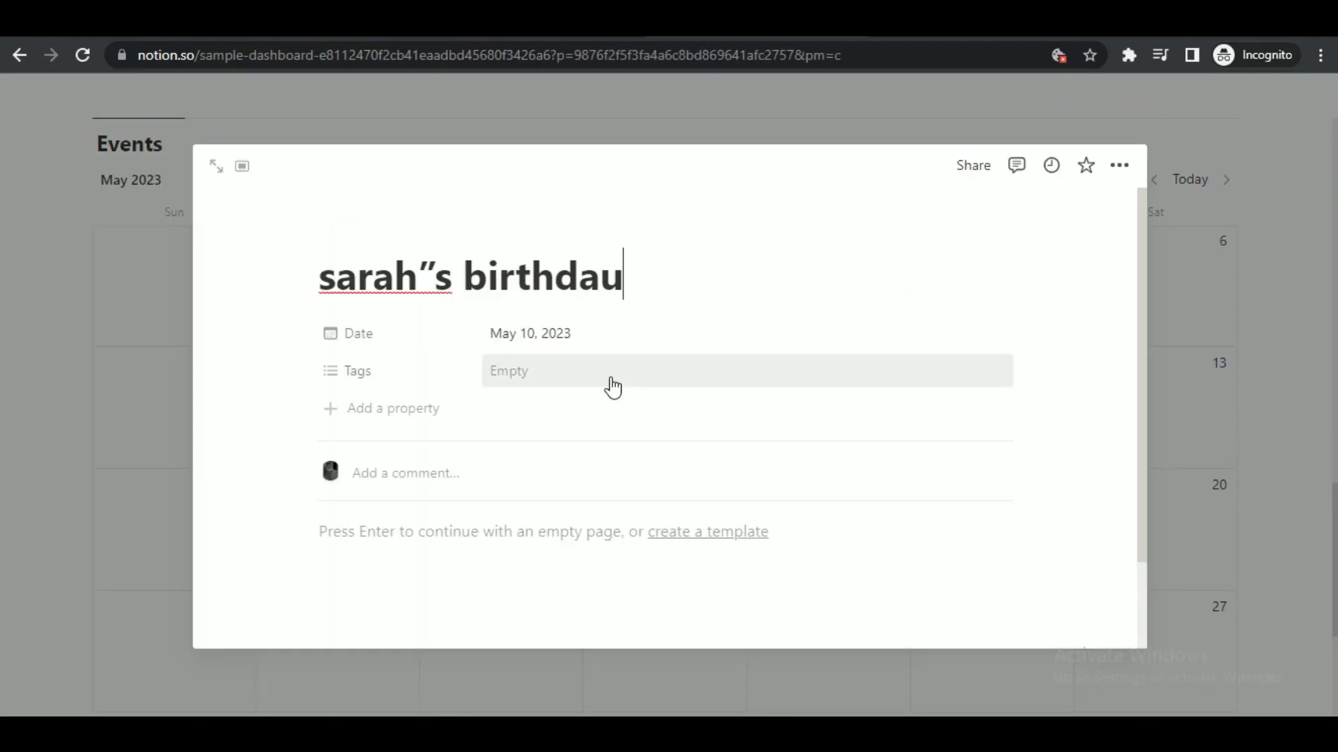
click(1245, 182)
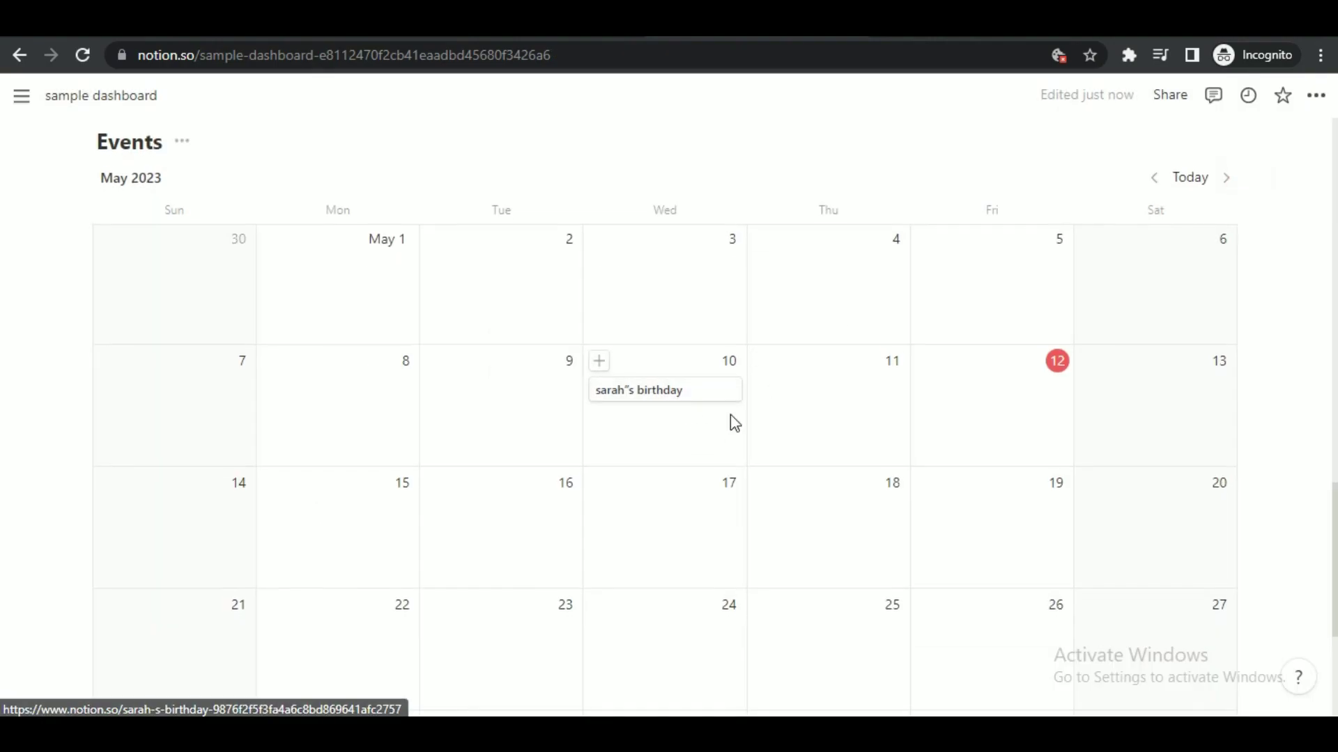
scroll(730, 415, down, 4)
scroll(730, 418, up, 10)
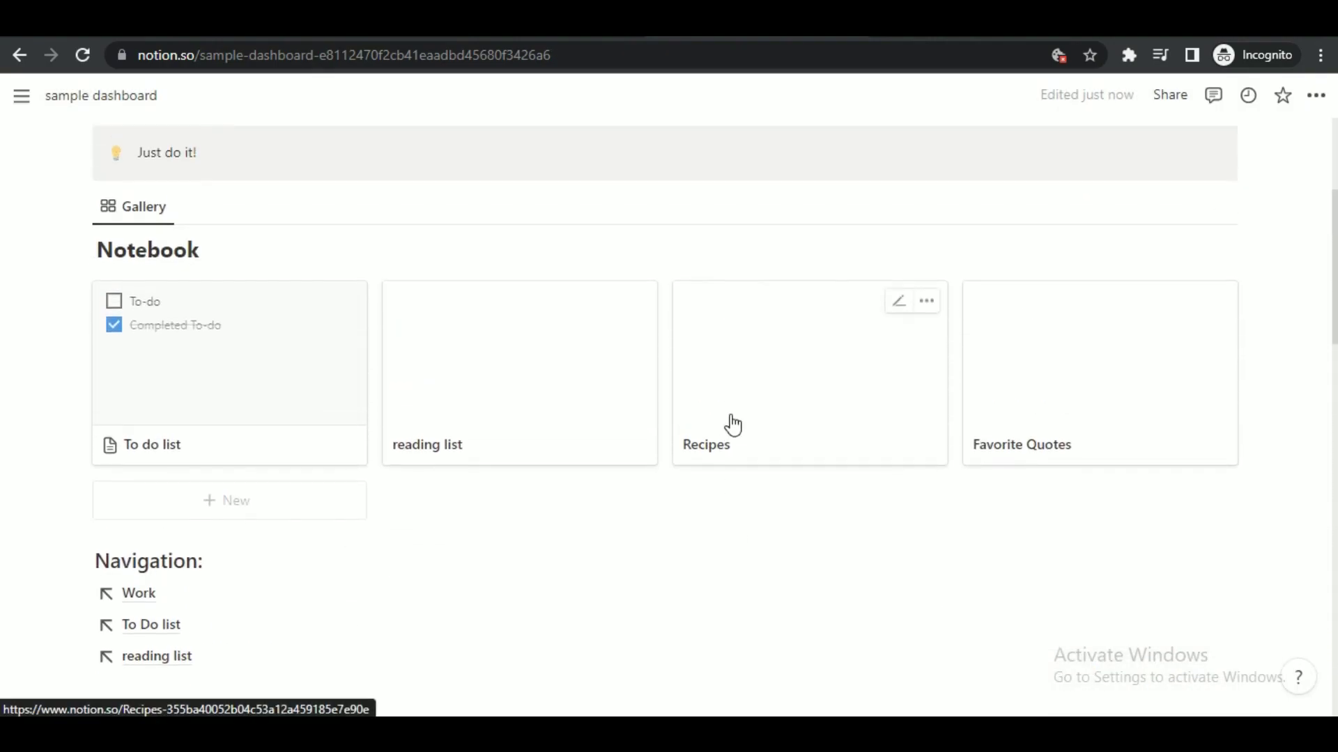
Close the Google Lens image search box over the angry stick figure results and return to the dashboard.
scroll(474, 505, down, 3)
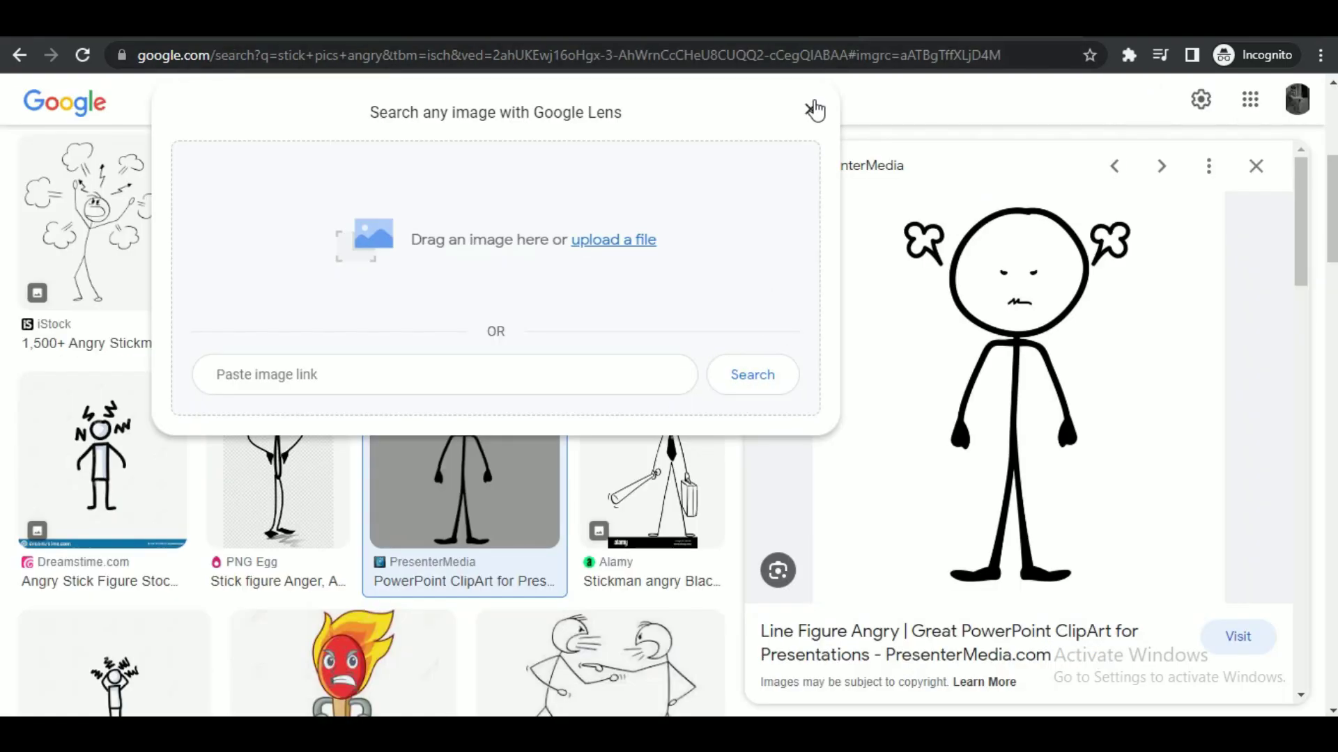
click(814, 109)
scroll(442, 460, down, 5)
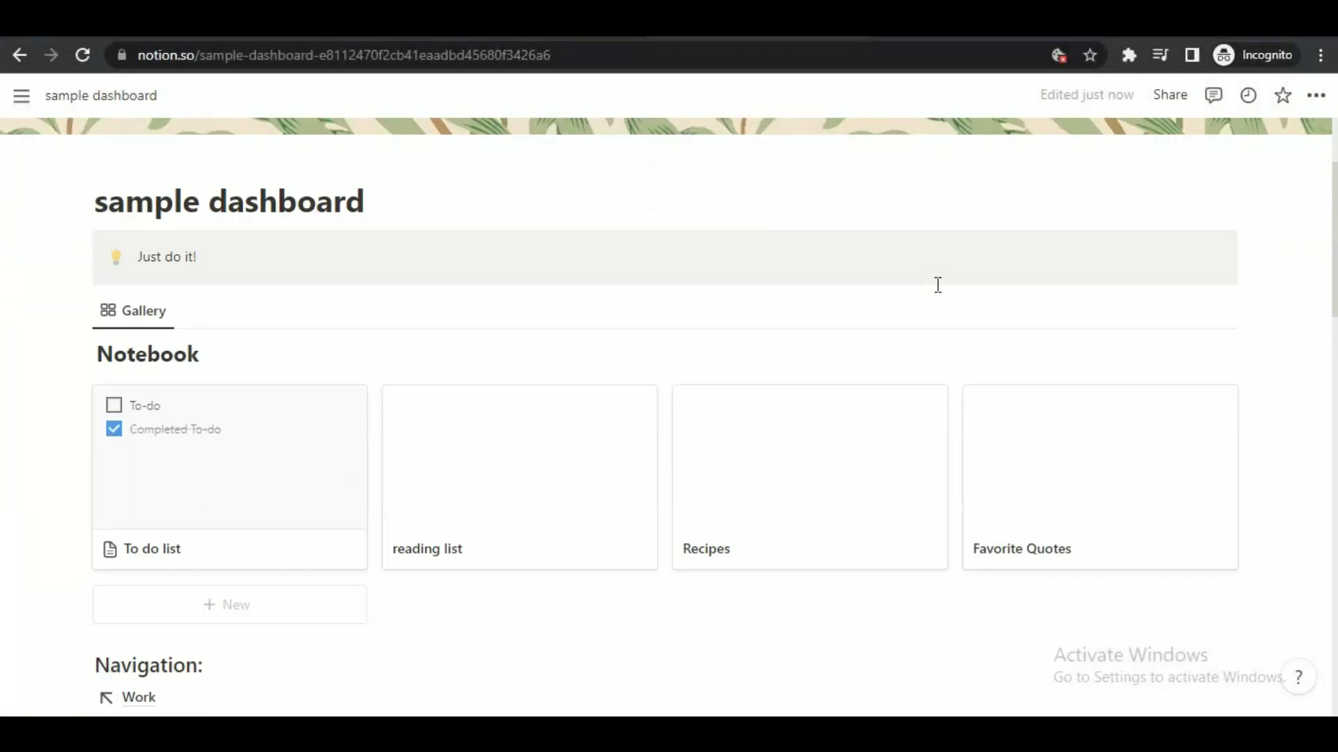
Add a page icon to the sample dashboard, using the beaming face emoji with smiling eyes.
scroll(937, 285, down, 1)
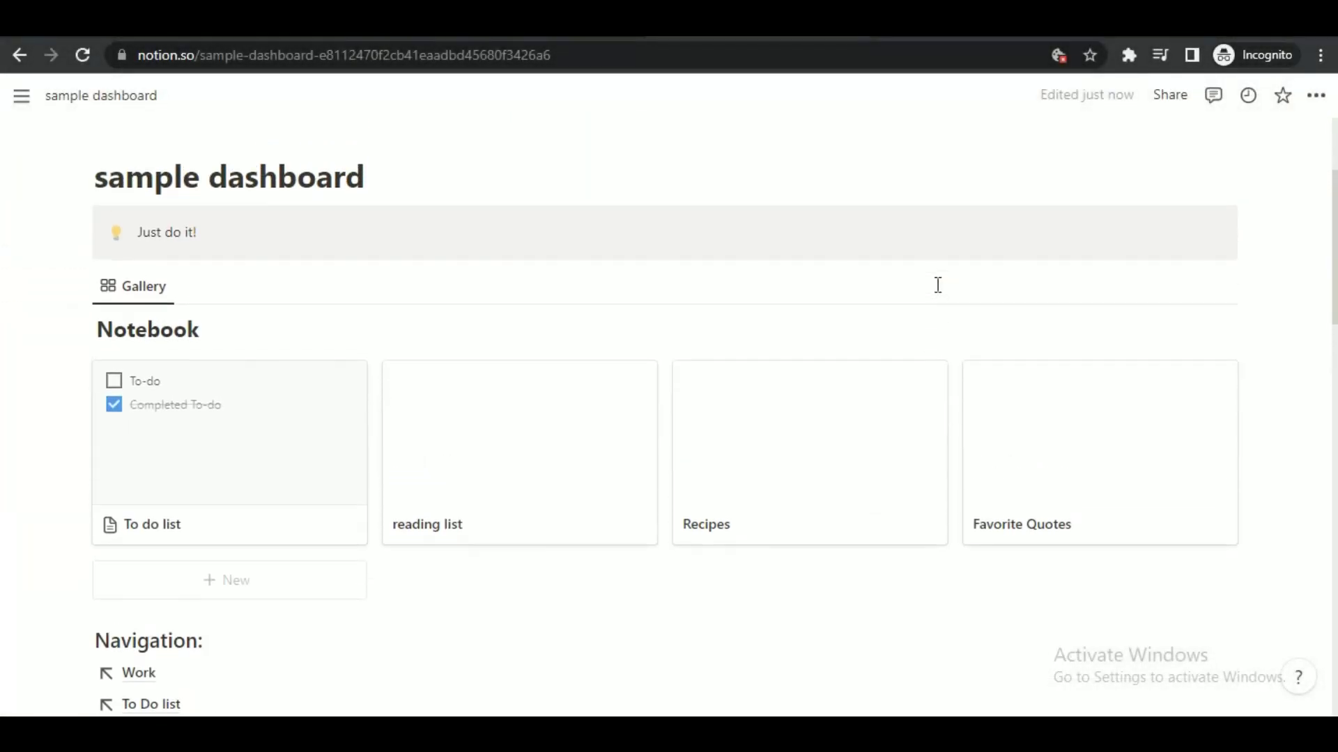
scroll(783, 290, up, 1)
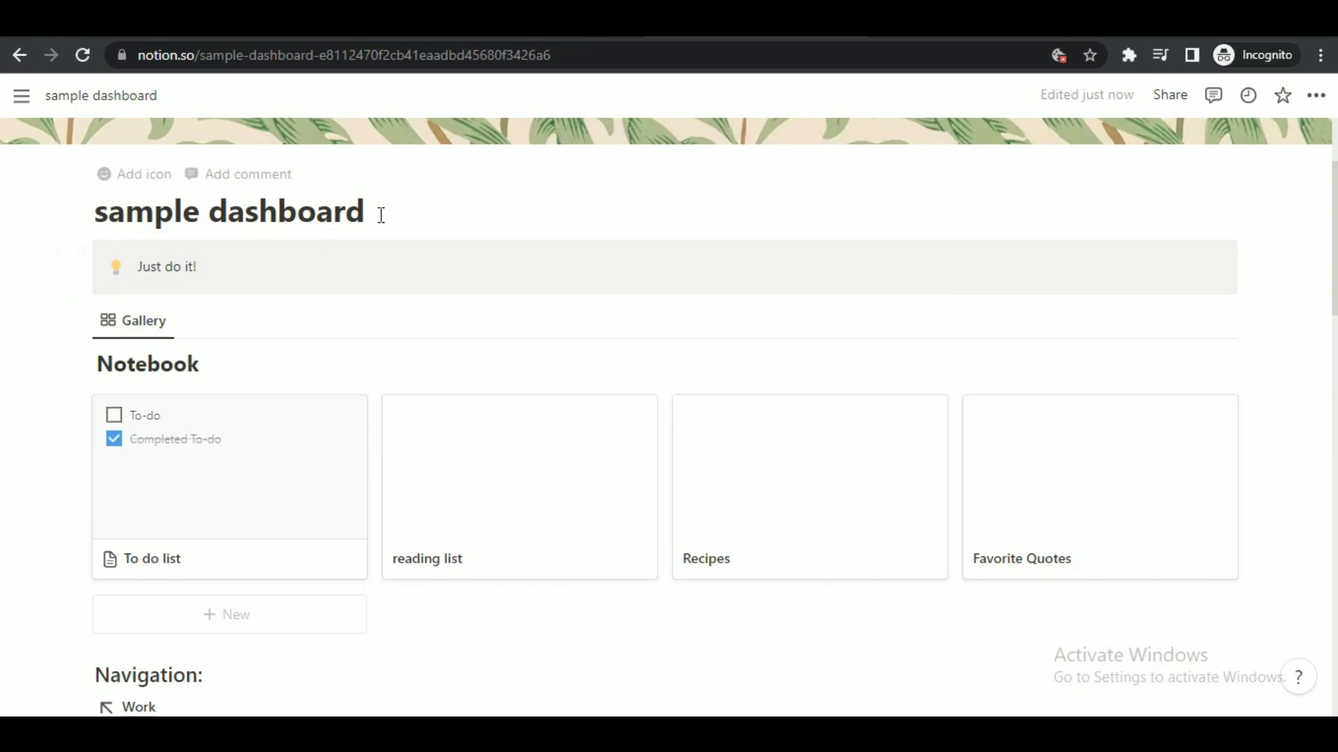
scroll(517, 209, up, 1)
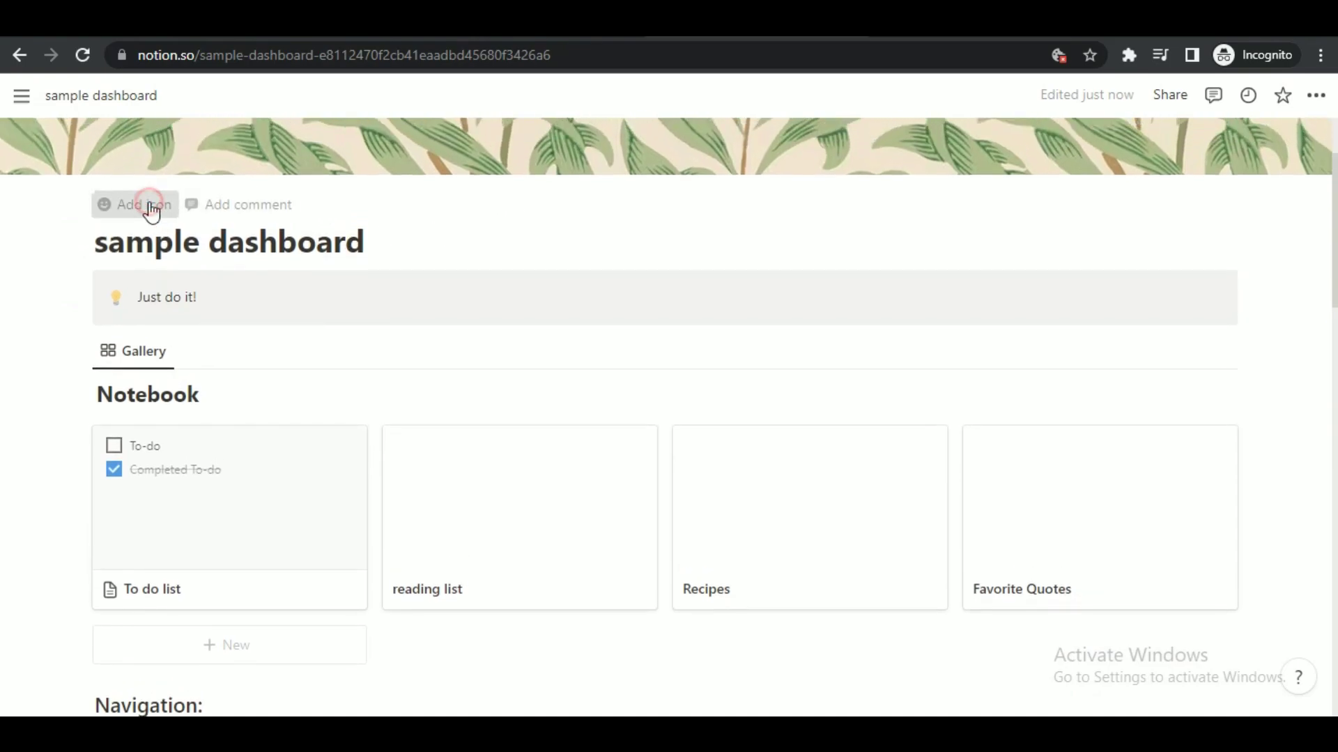
click(148, 204)
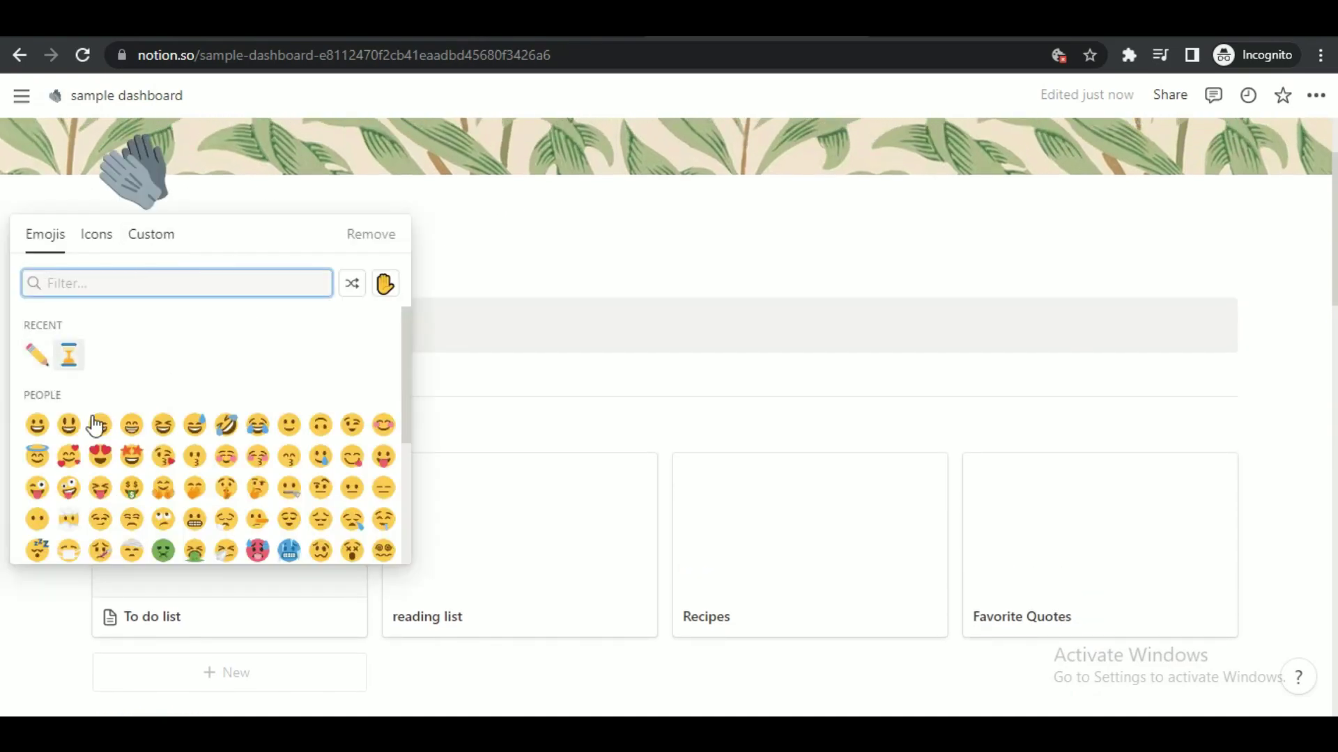
click(131, 425)
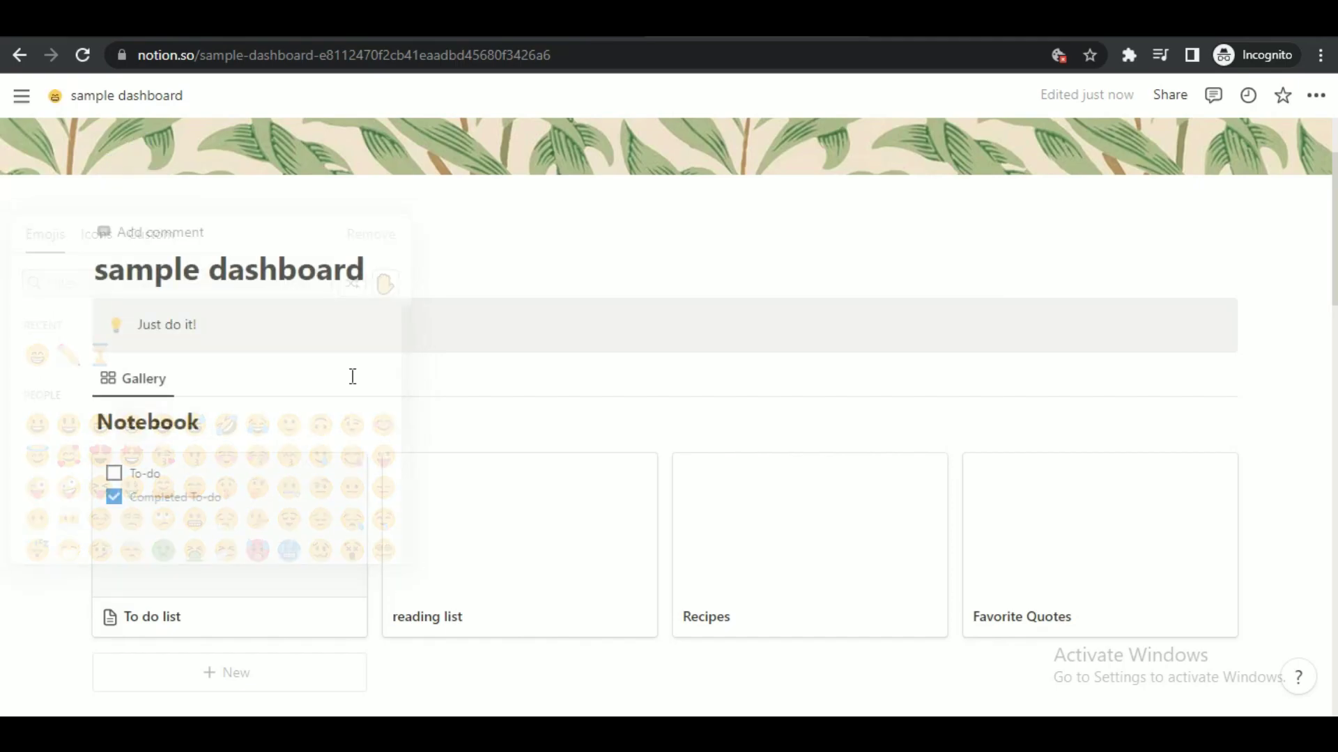
scroll(305, 352, up, 2)
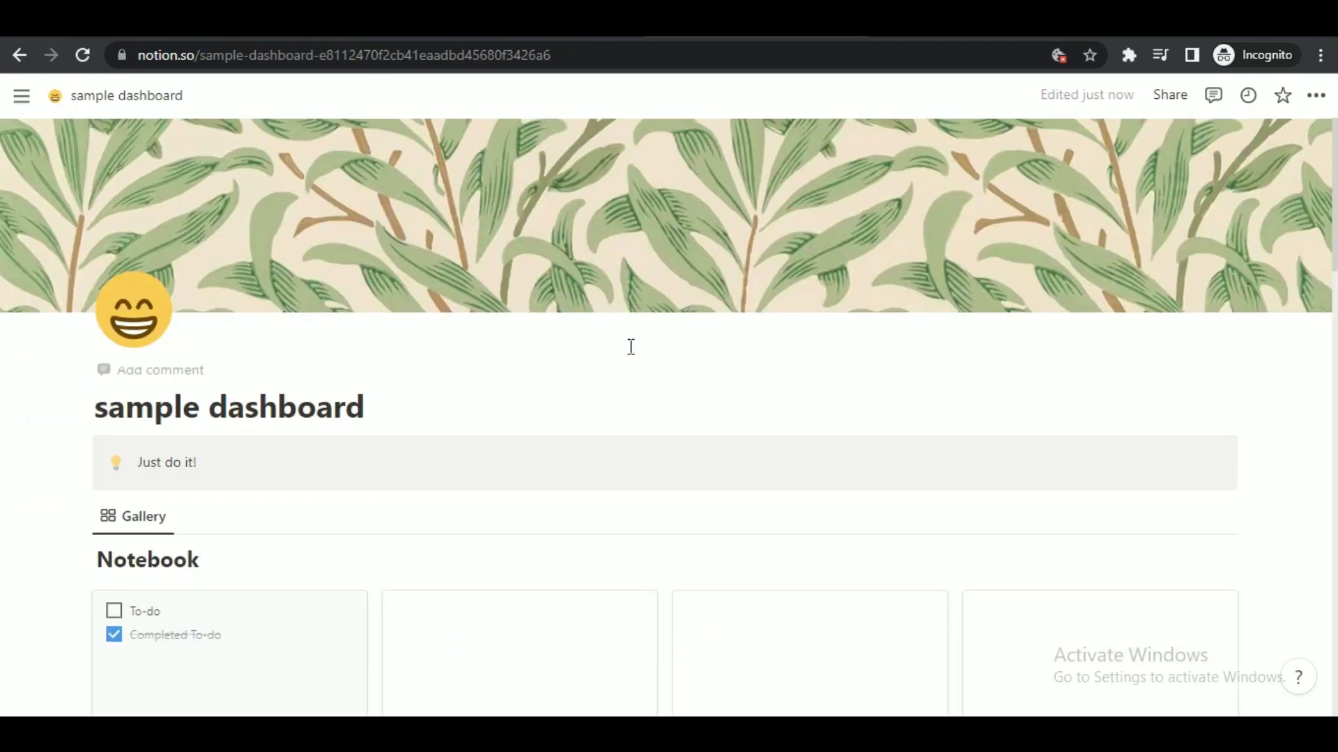
Look over the dashboard from the cover down to the Events calendar and back up.
scroll(601, 335, down, 7)
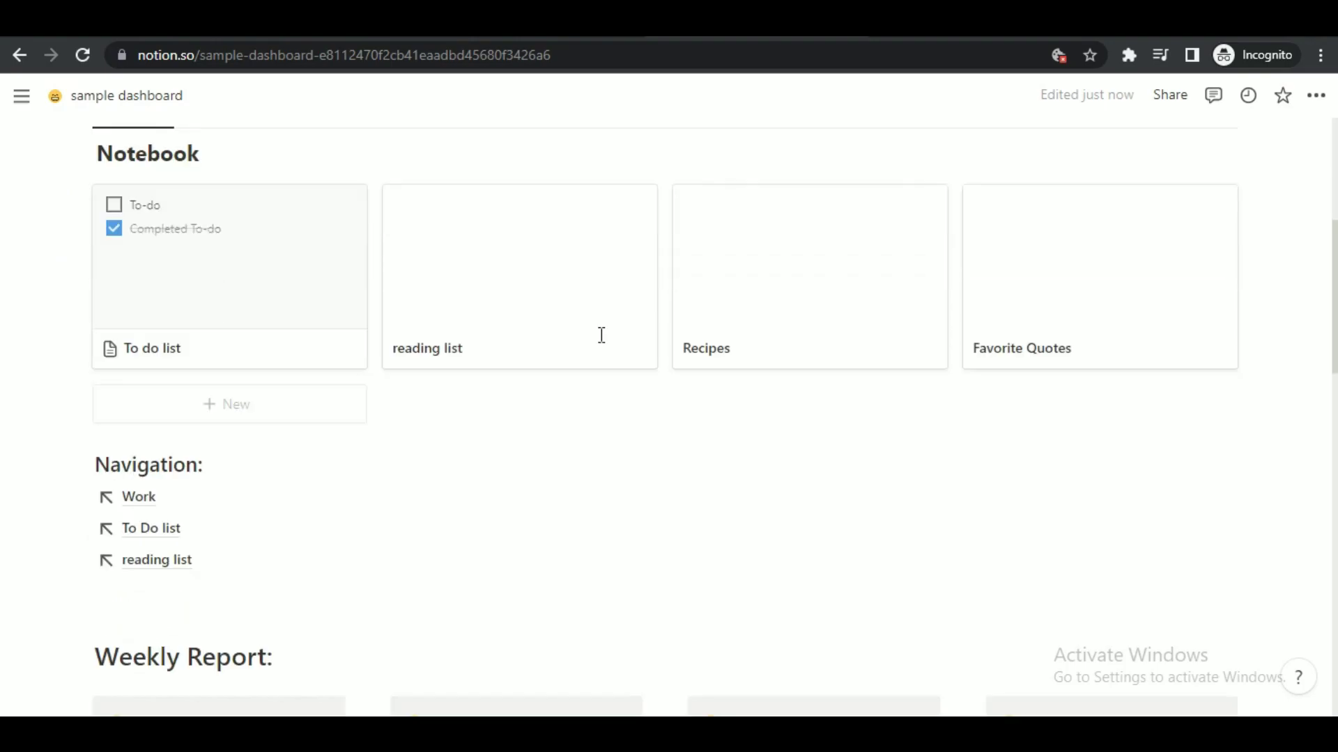
scroll(601, 335, down, 10)
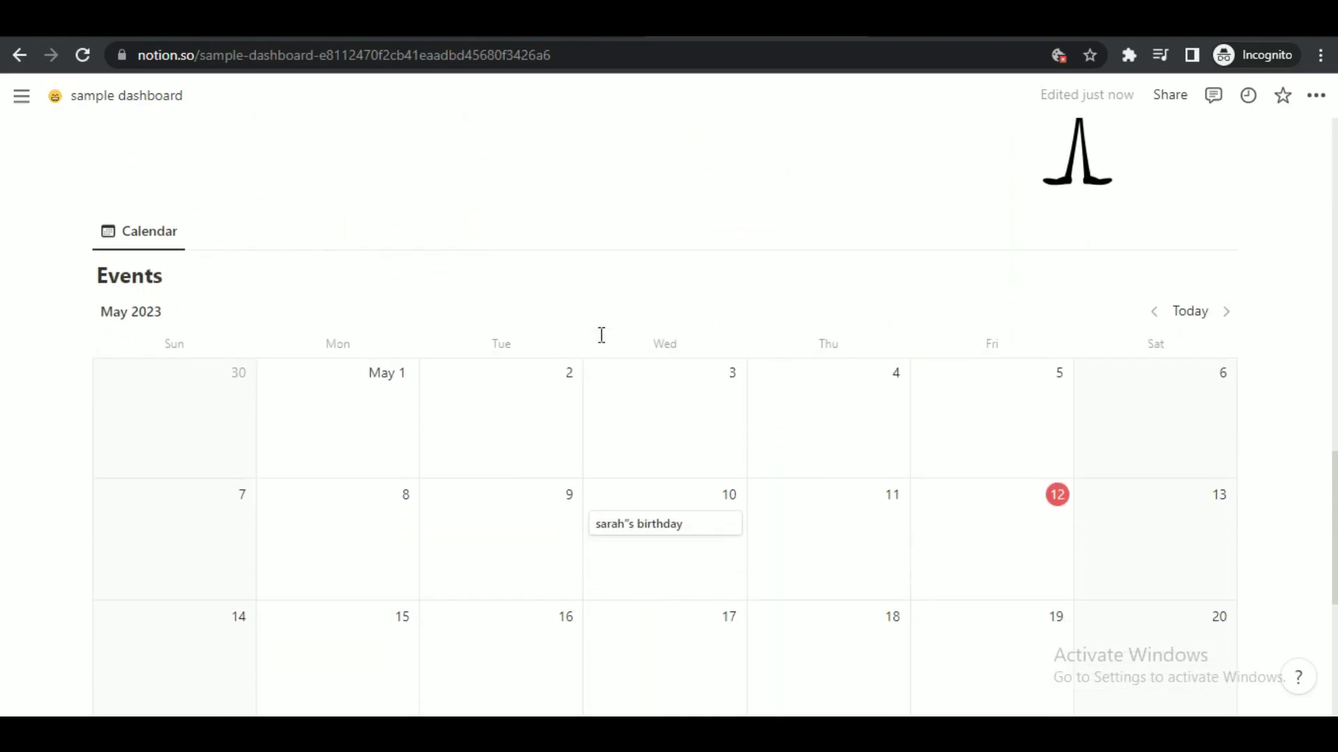
scroll(602, 335, up, 5)
scroll(601, 335, up, 15)
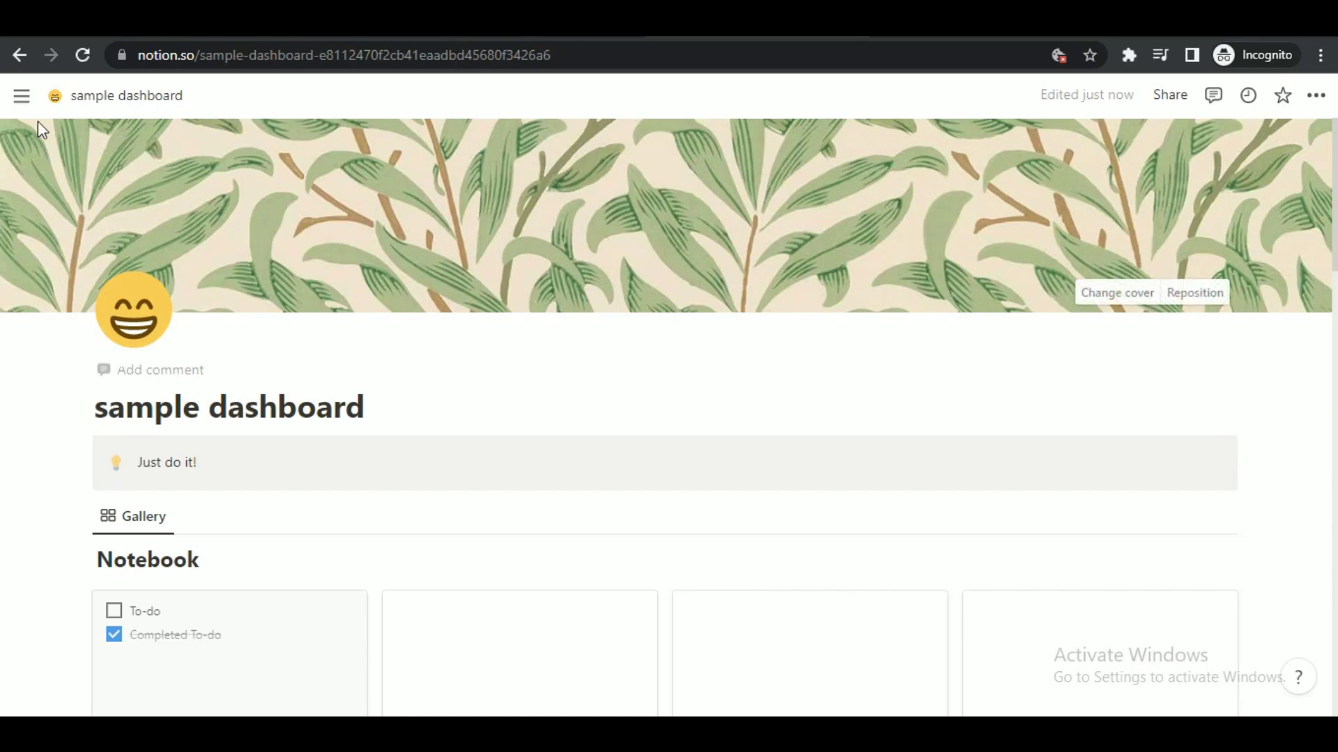
Open the template gallery and preview the Reading List and Habit Tracker templates under Life.
mouse_move(23, 101)
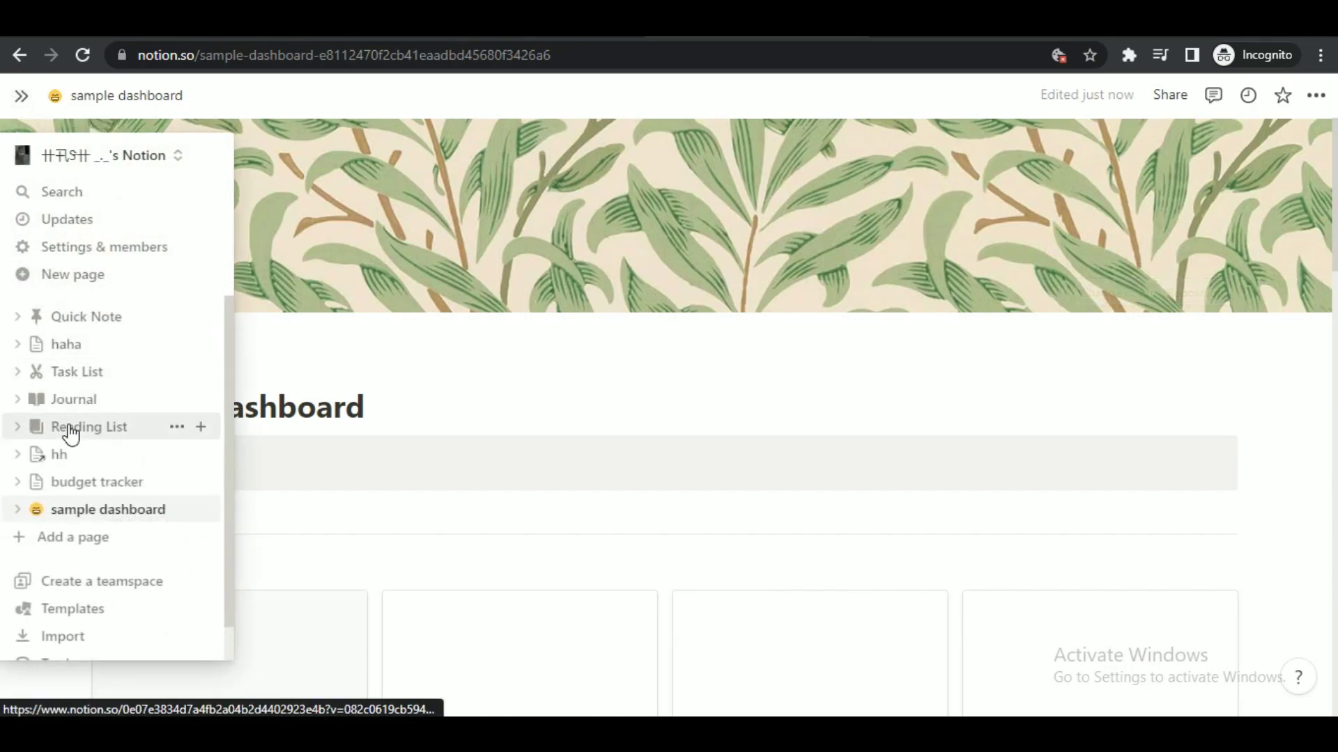
click(73, 606)
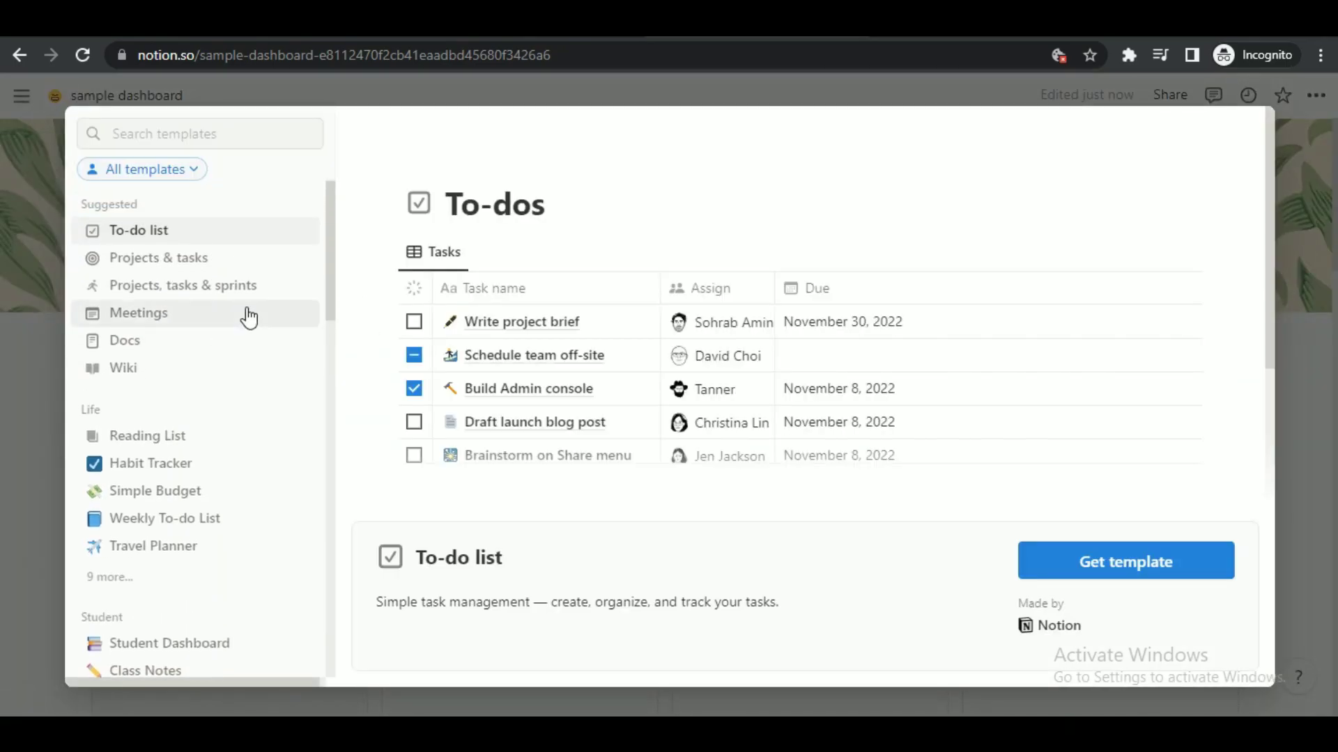
scroll(169, 394, down, 1)
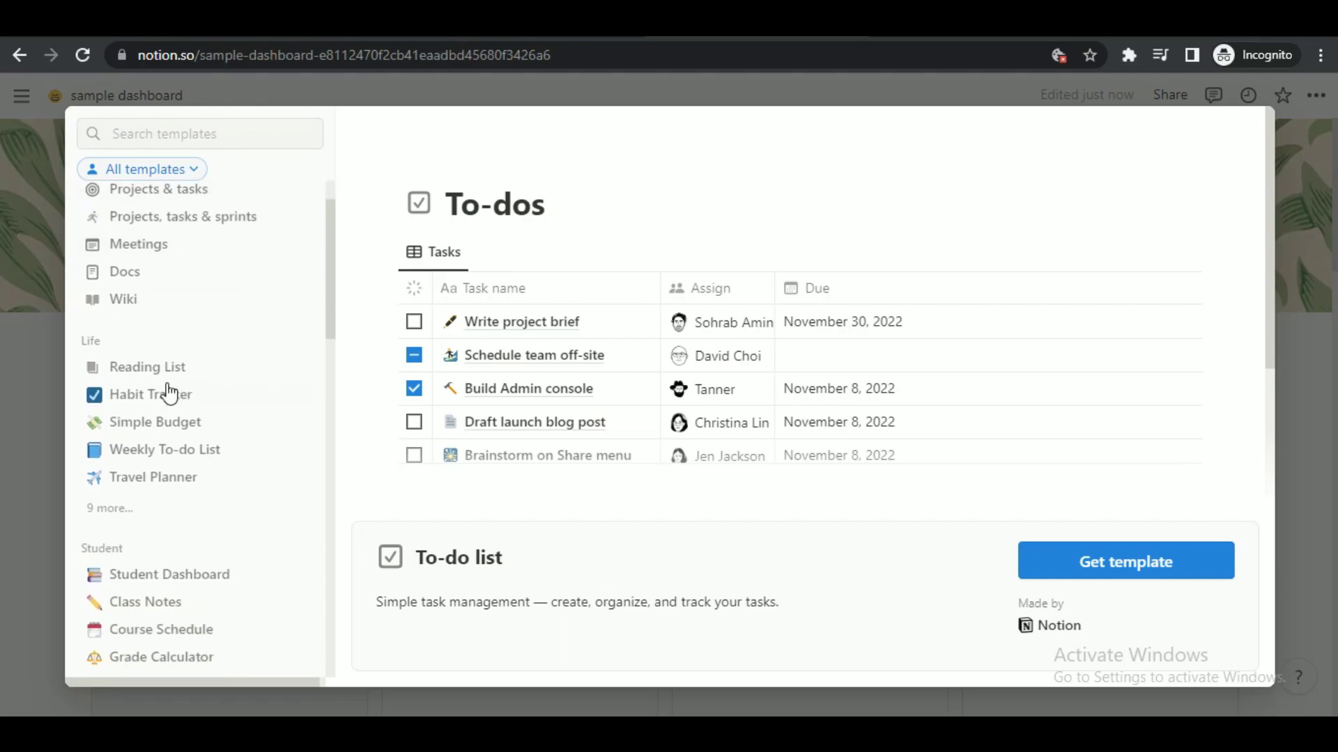
click(169, 374)
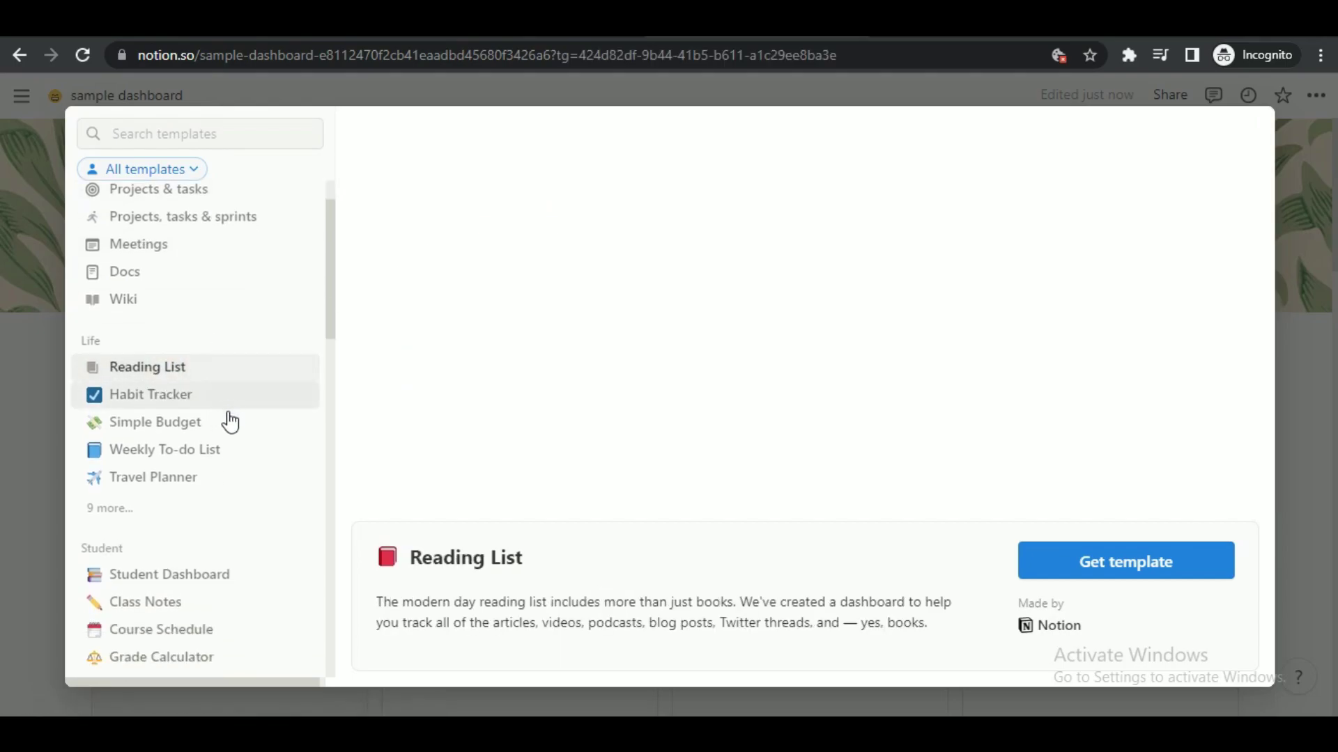
click(161, 395)
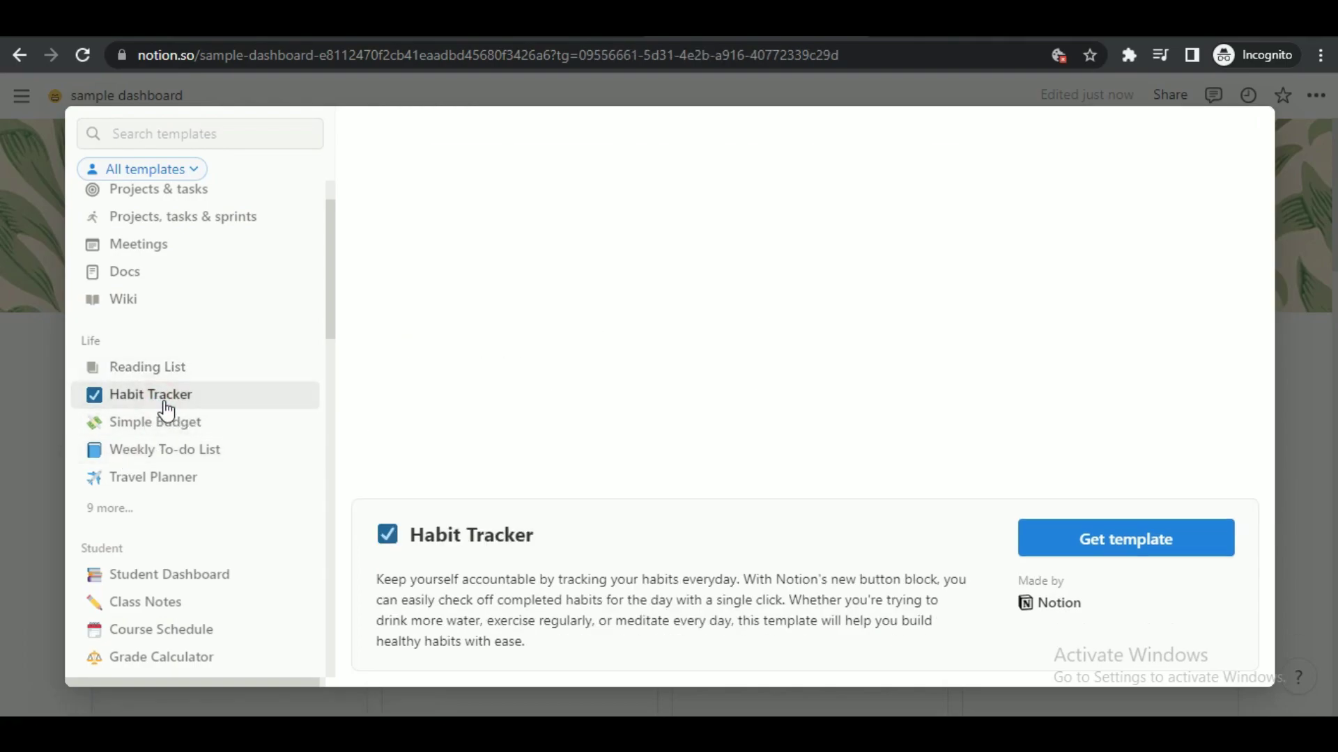
scroll(603, 379, down, 3)
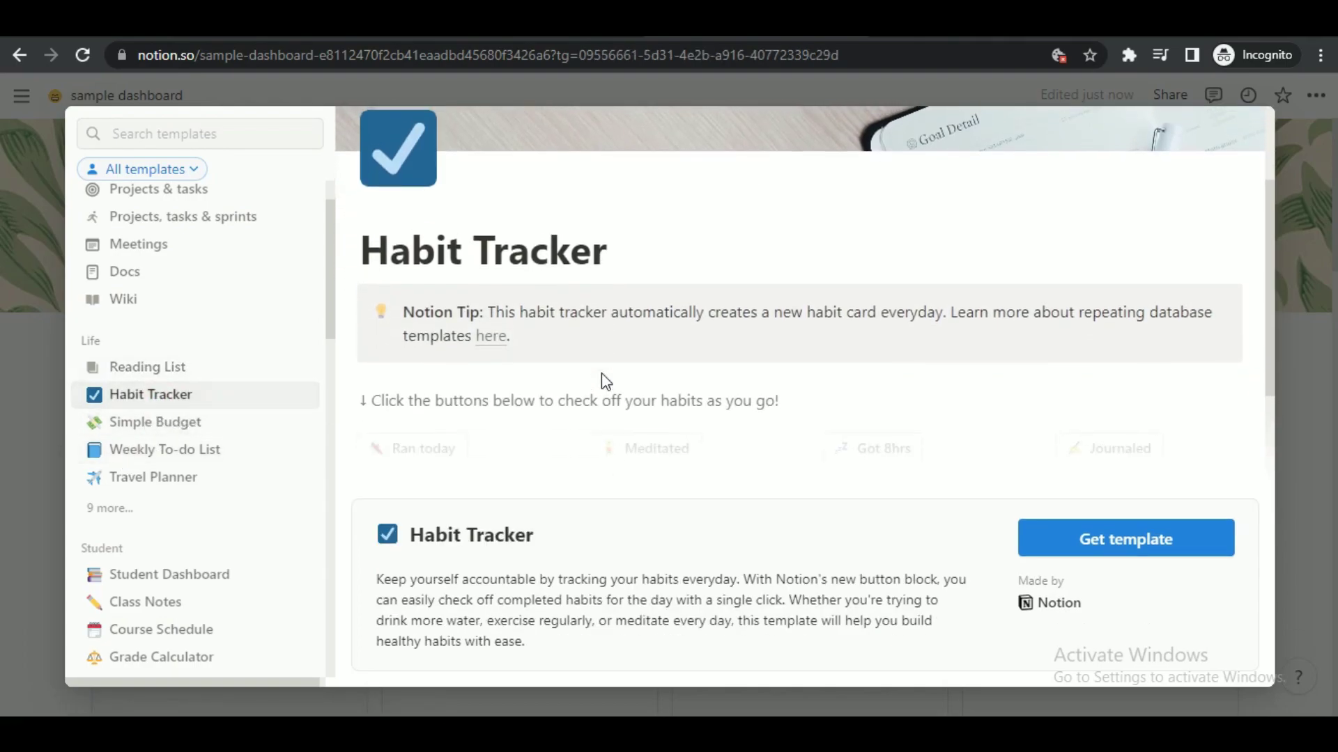
scroll(602, 377, down, 5)
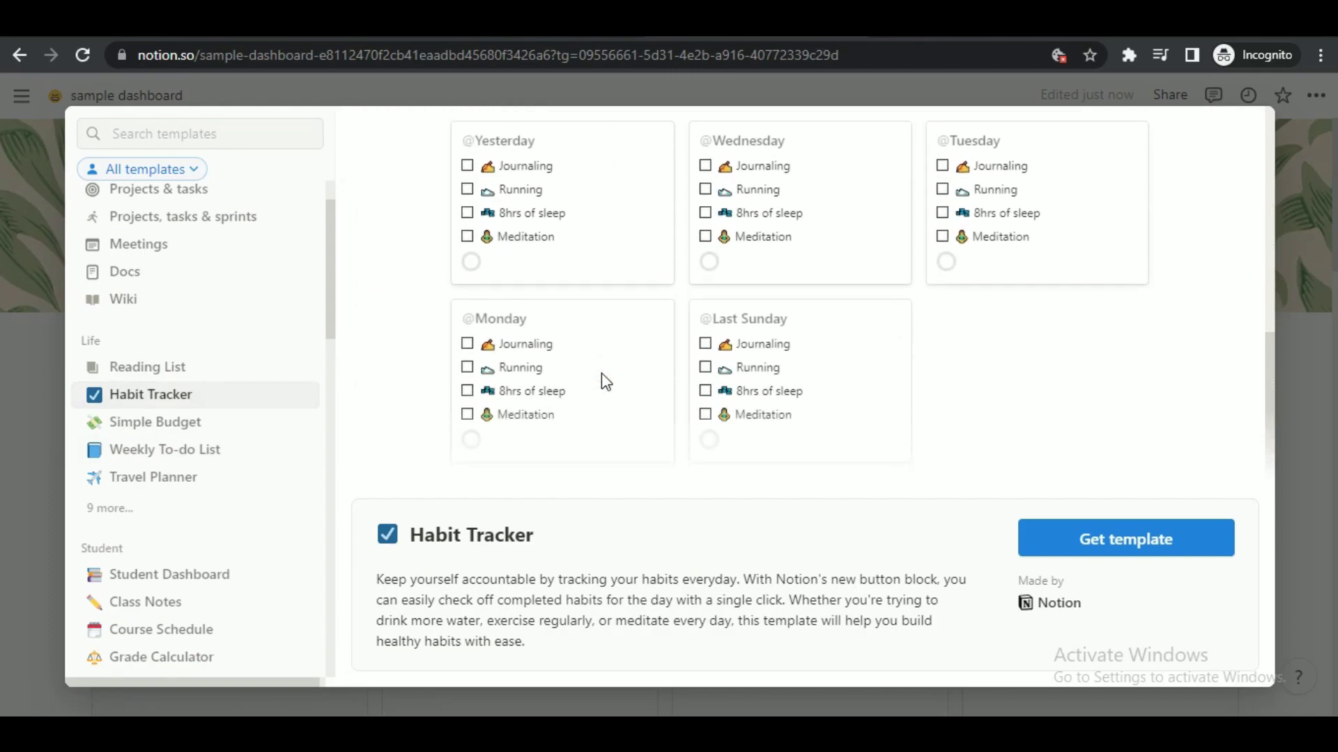
scroll(602, 380, up, 8)
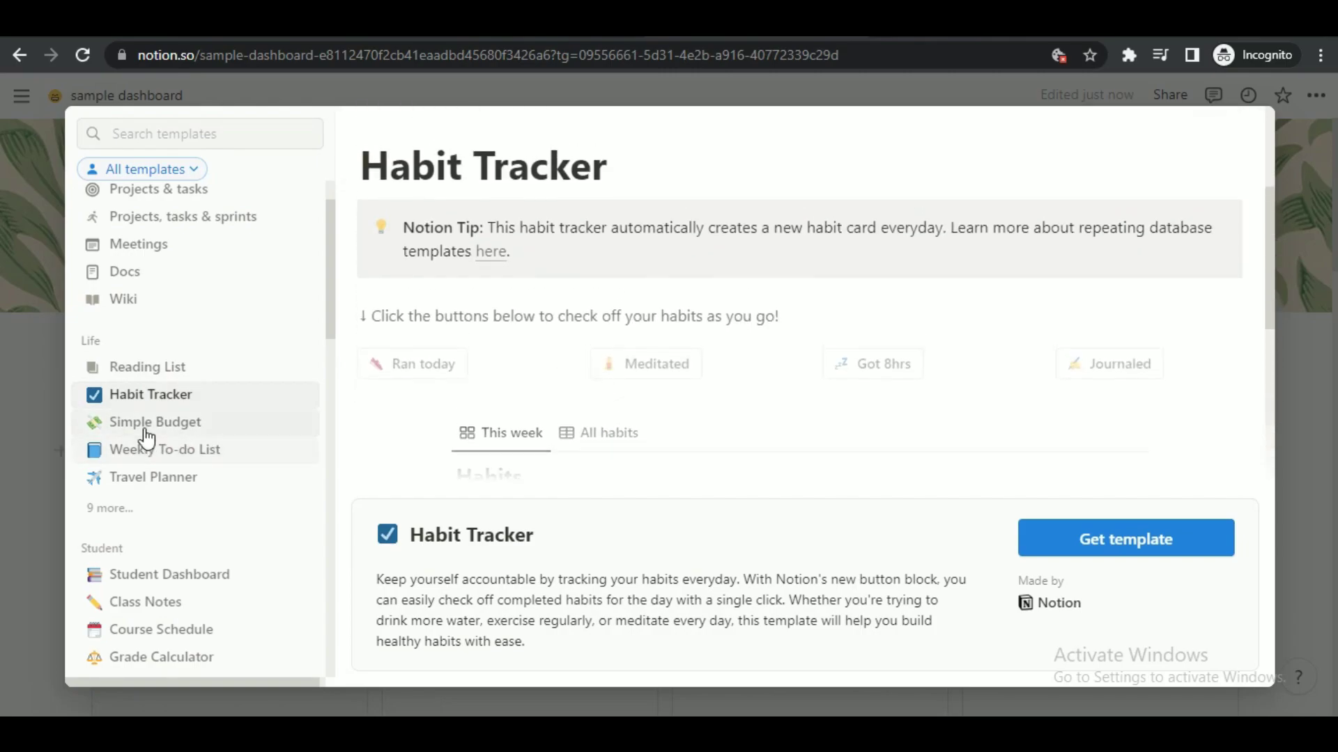
Preview the Simple Budget template down to its Expenses table, and close the template gallery.
click(144, 432)
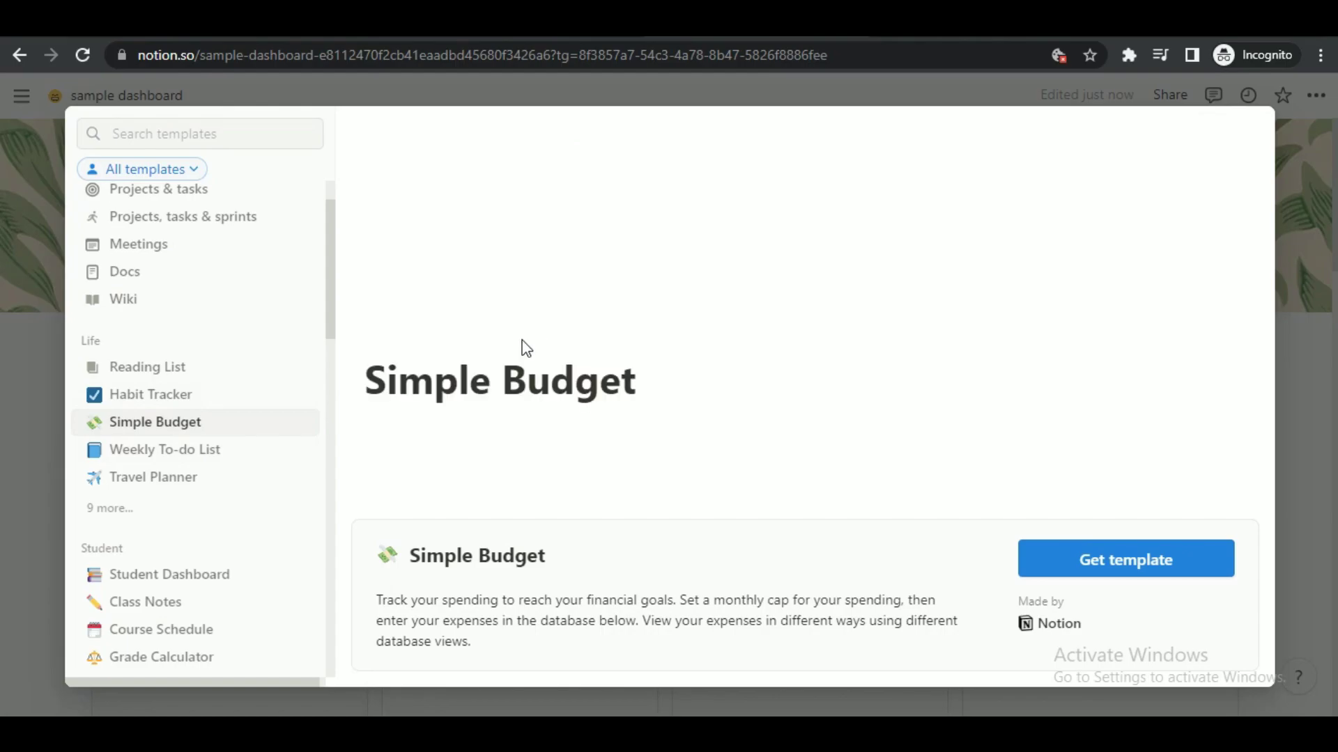
scroll(526, 349, down, 8)
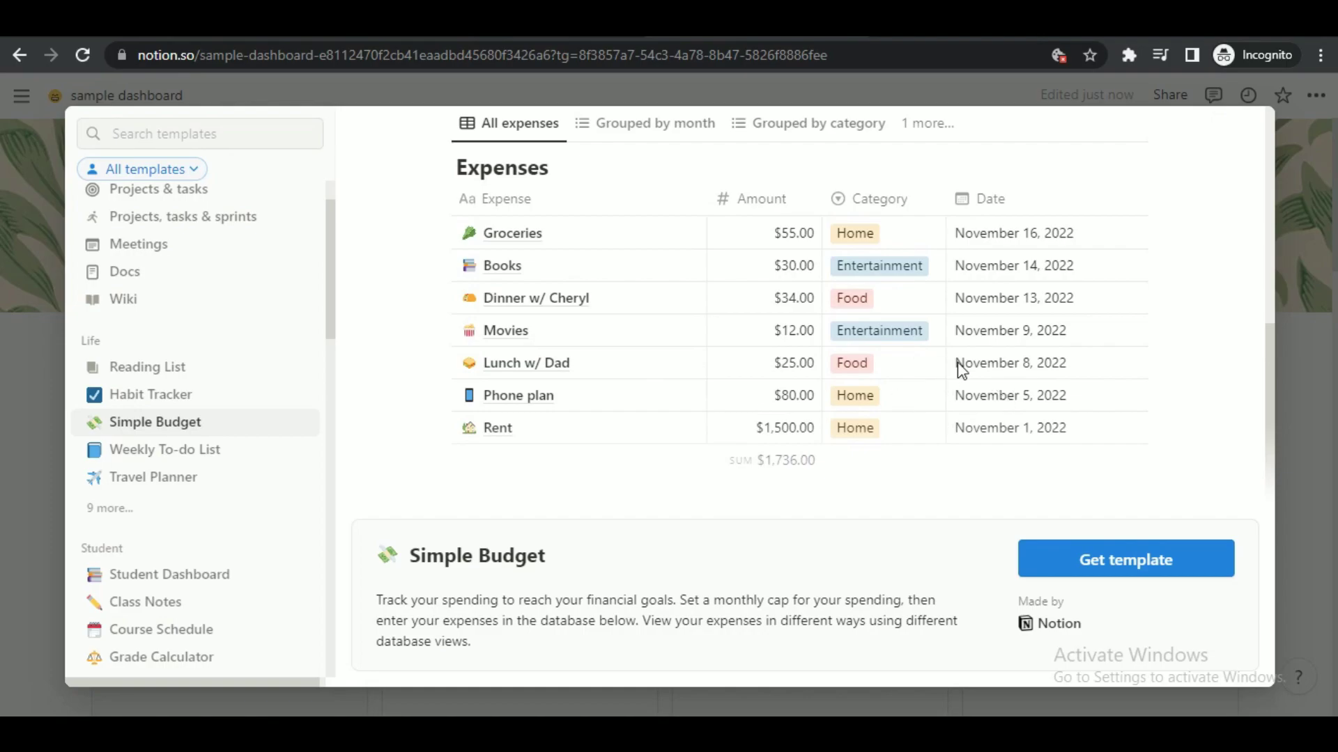
click(1307, 214)
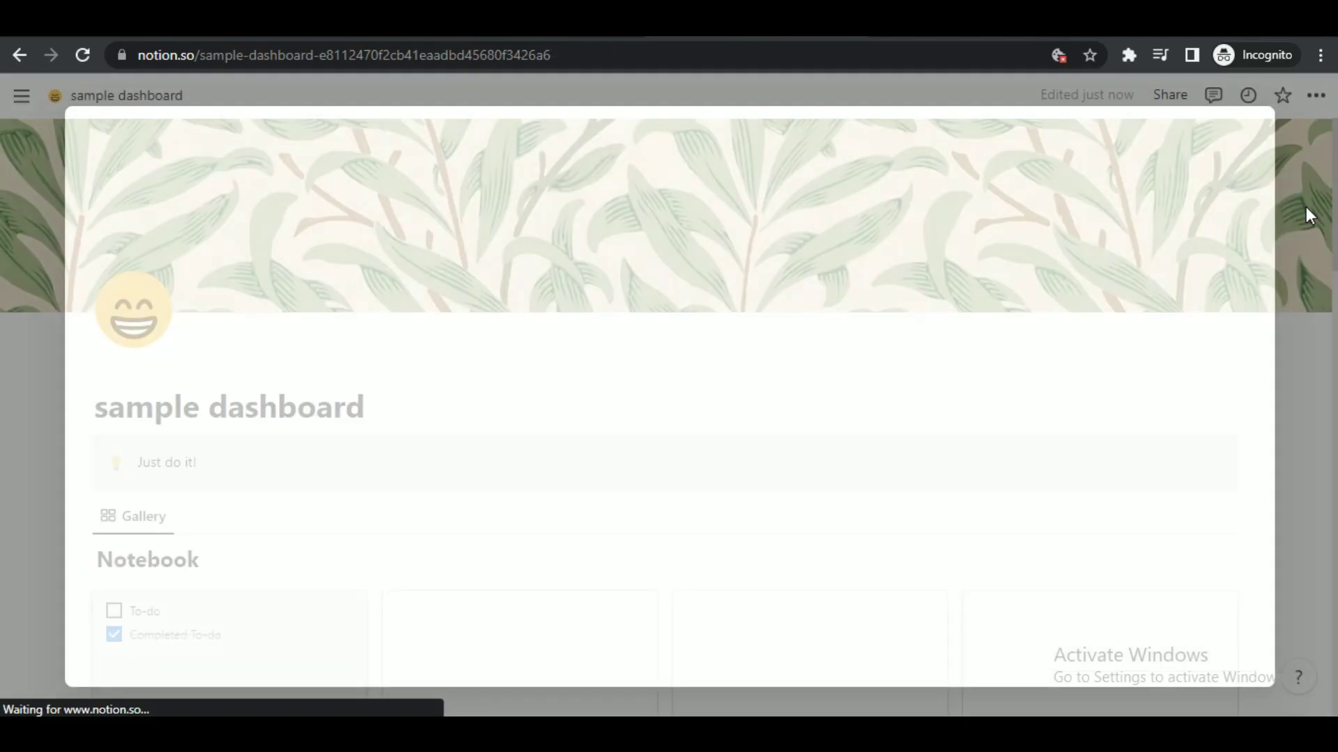